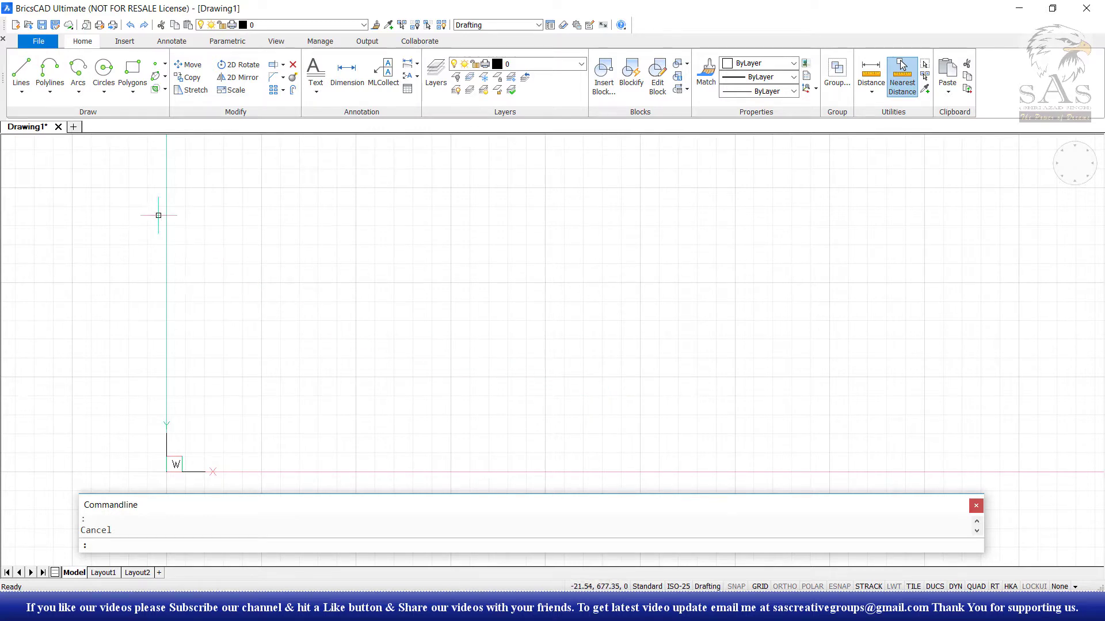
Step: Open the Draw panel's curve tools list, showing Spline, Helix and Sketch
click(50, 93)
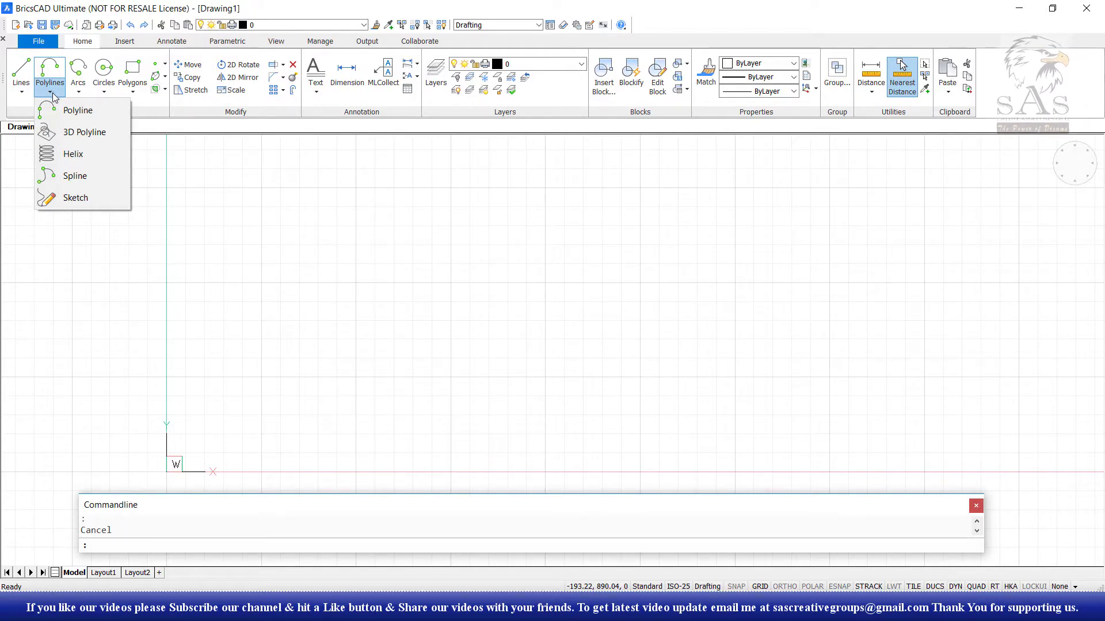
Step: Draw a five-point wavy spline with two crests from lower left to the right, accepting default tangents
click(72, 179)
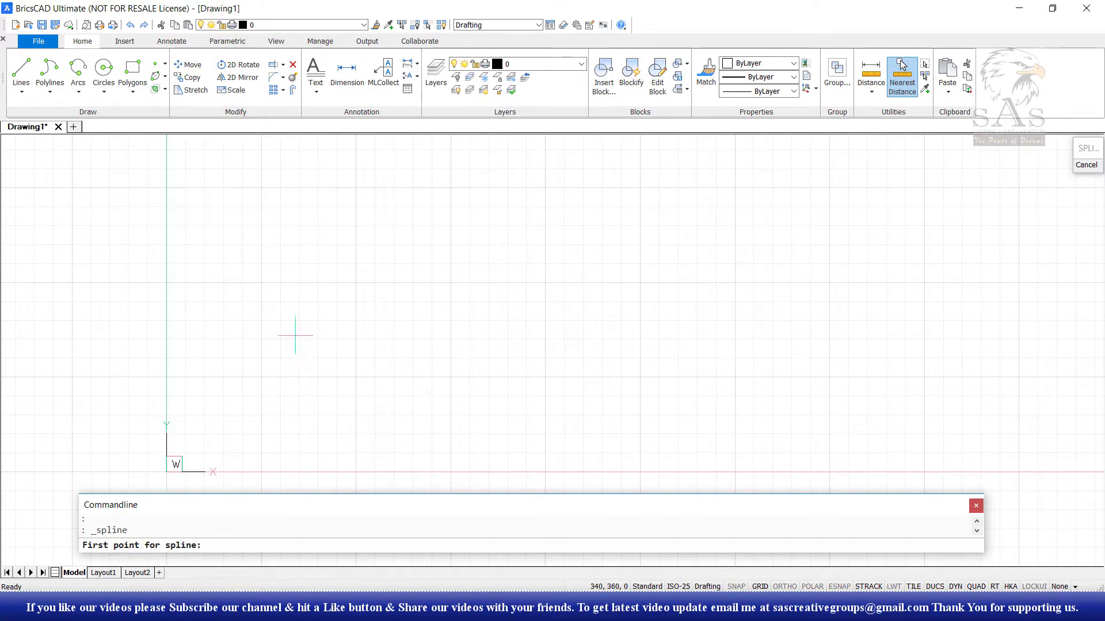
click(257, 403)
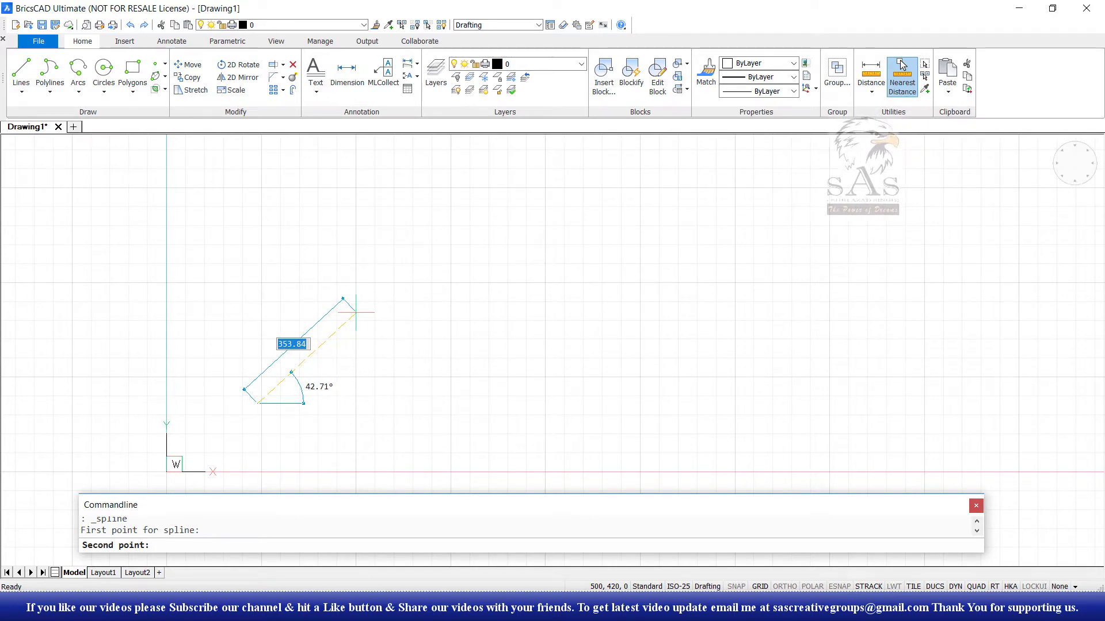
click(356, 312)
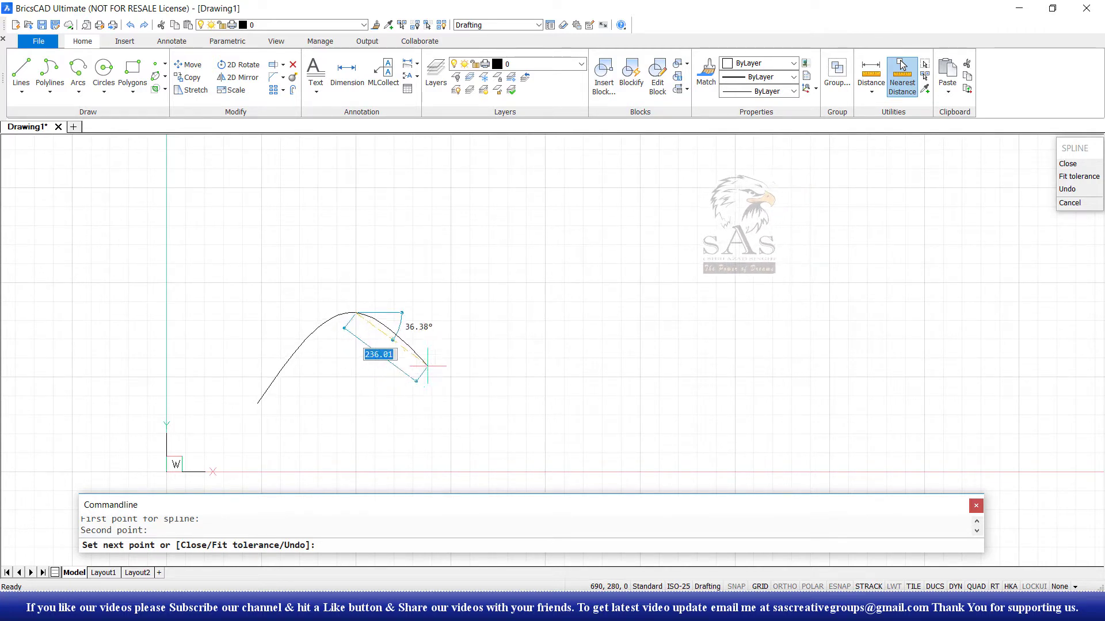
click(465, 377)
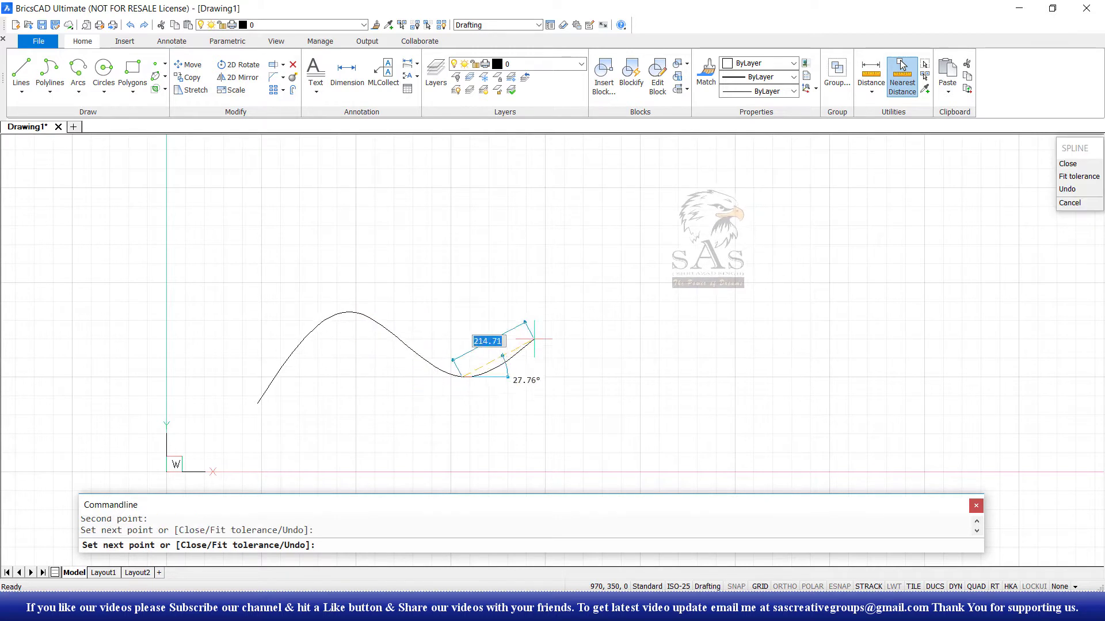
click(568, 294)
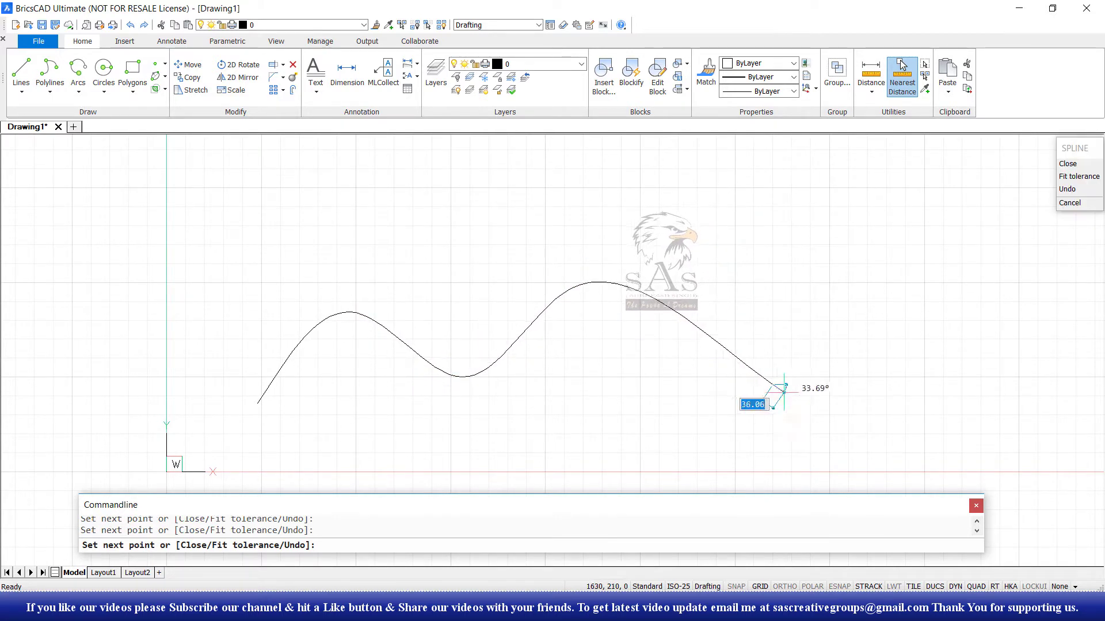
click(754, 393)
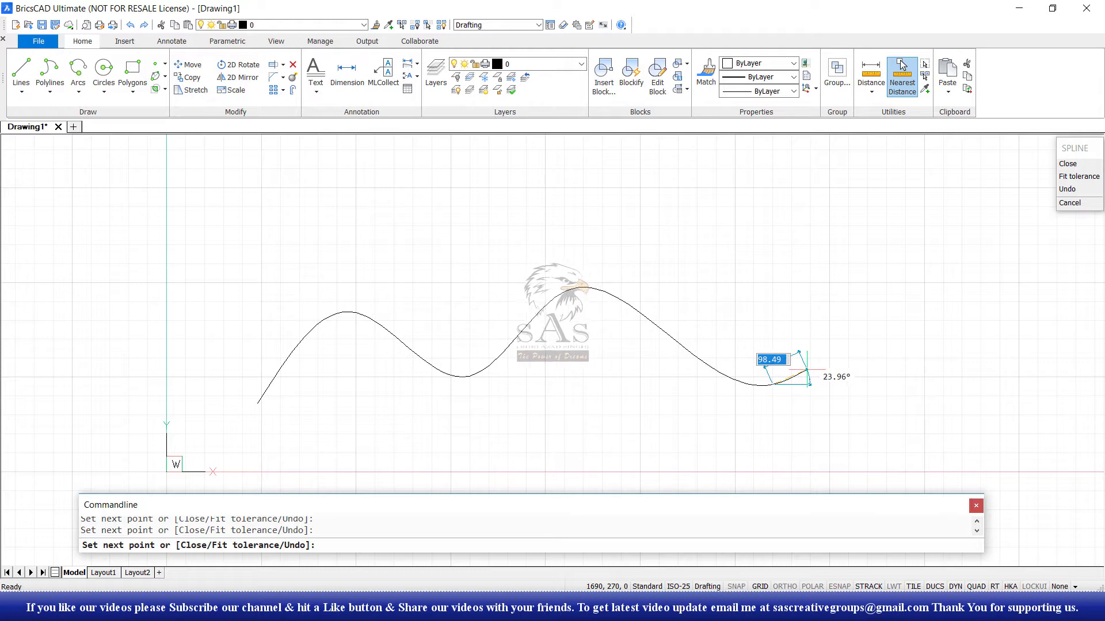
key(Return)
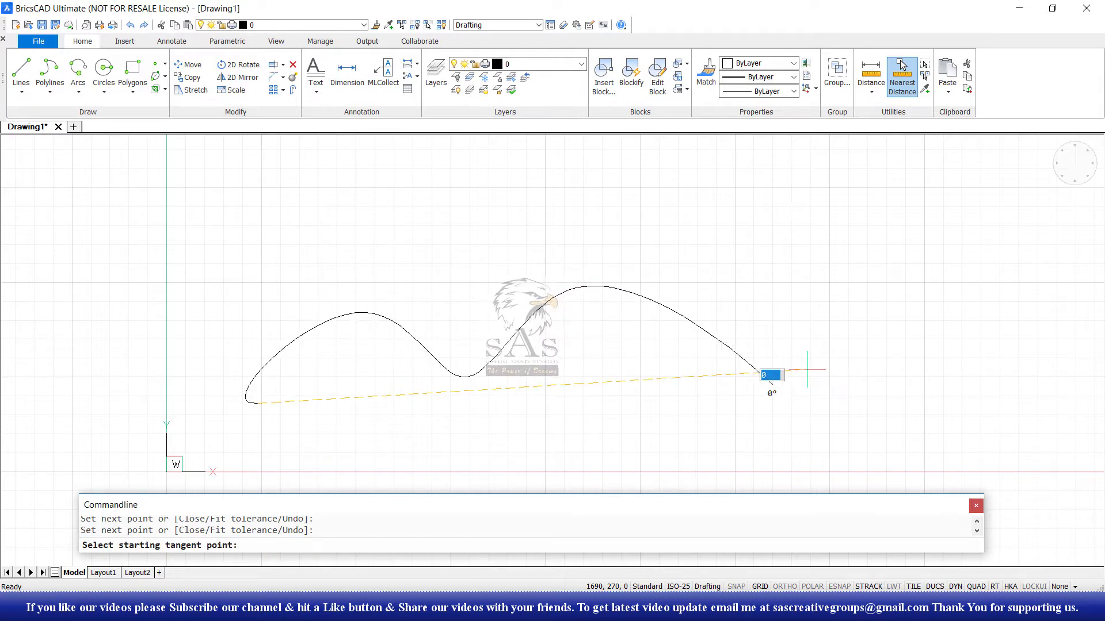
key(Return)
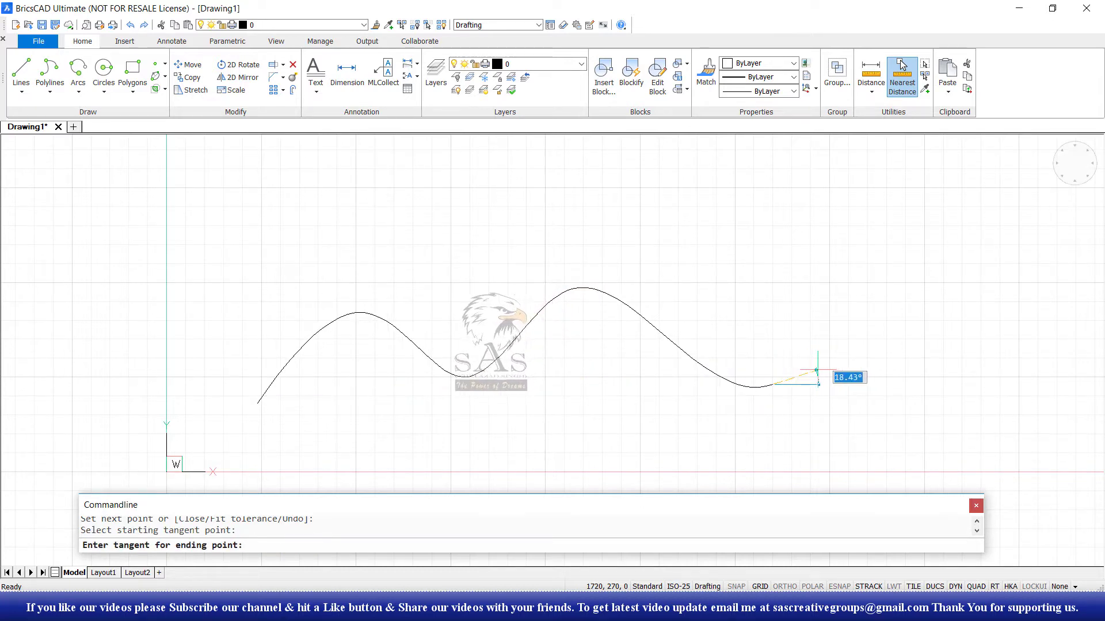
key(Return)
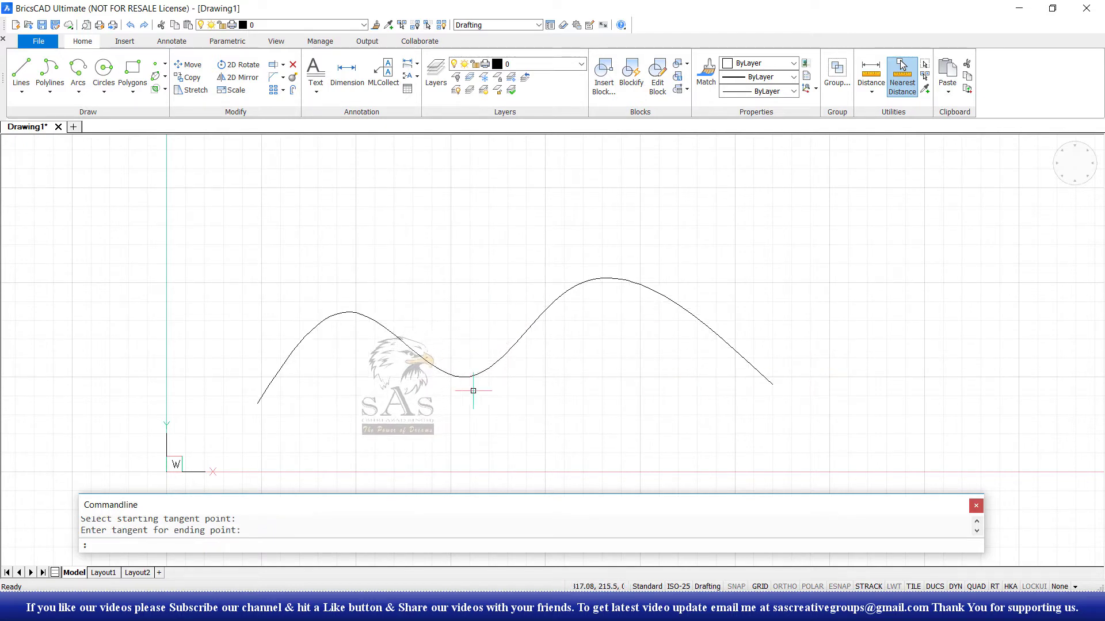
key(Escape)
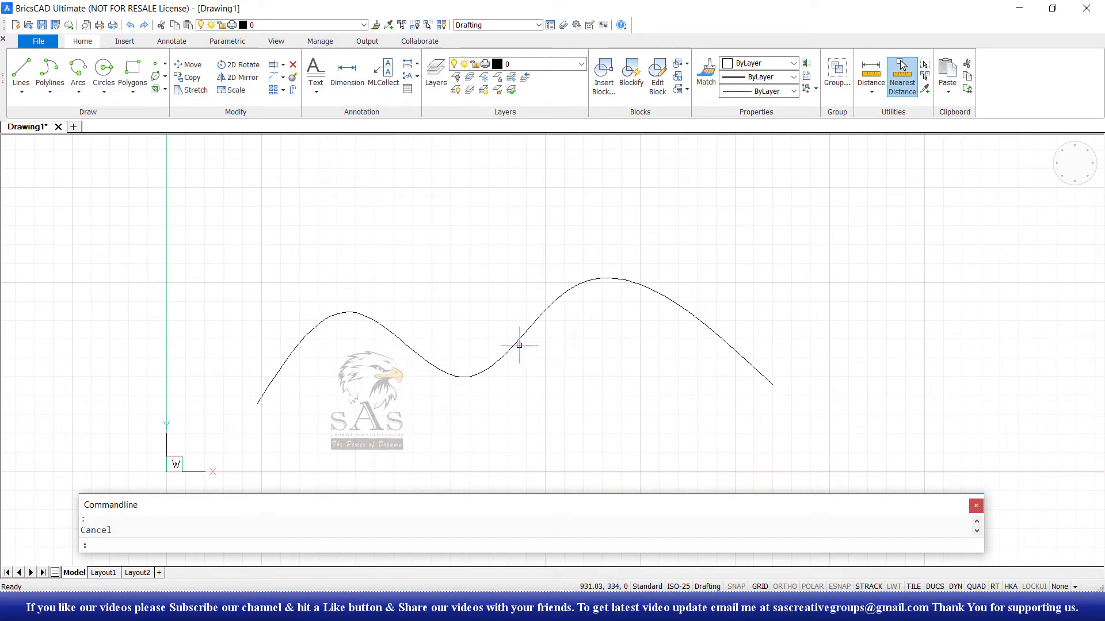
click(431, 305)
Step: Drag the spline's grips to lower the left crest and raise the right crest higher
click(380, 383)
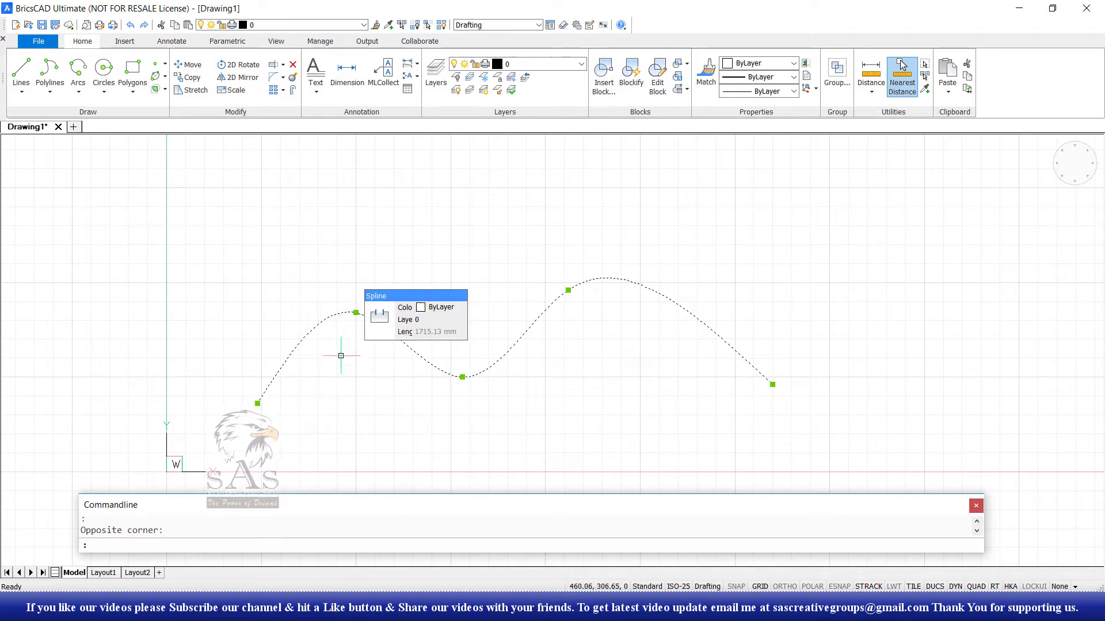
mouse_move(354, 312)
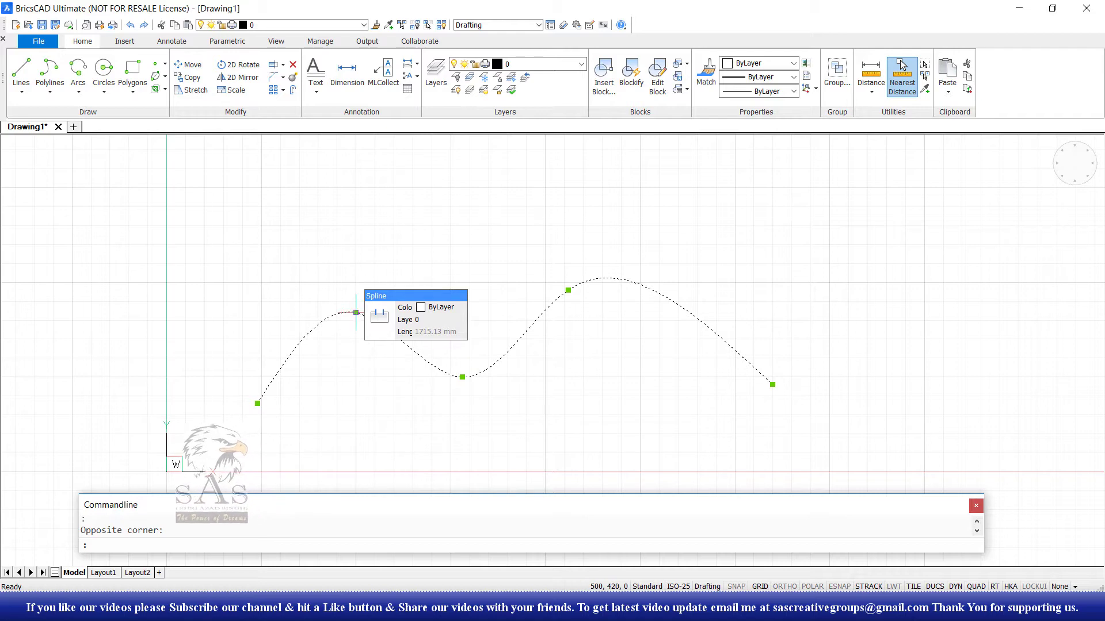
click(356, 312)
click(352, 350)
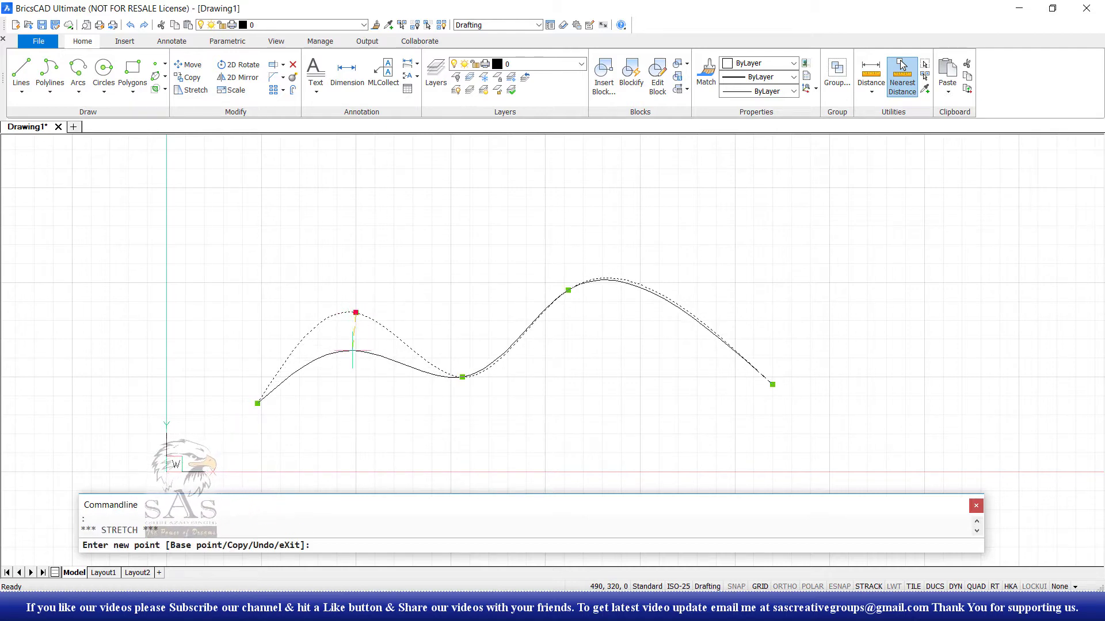
click(568, 291)
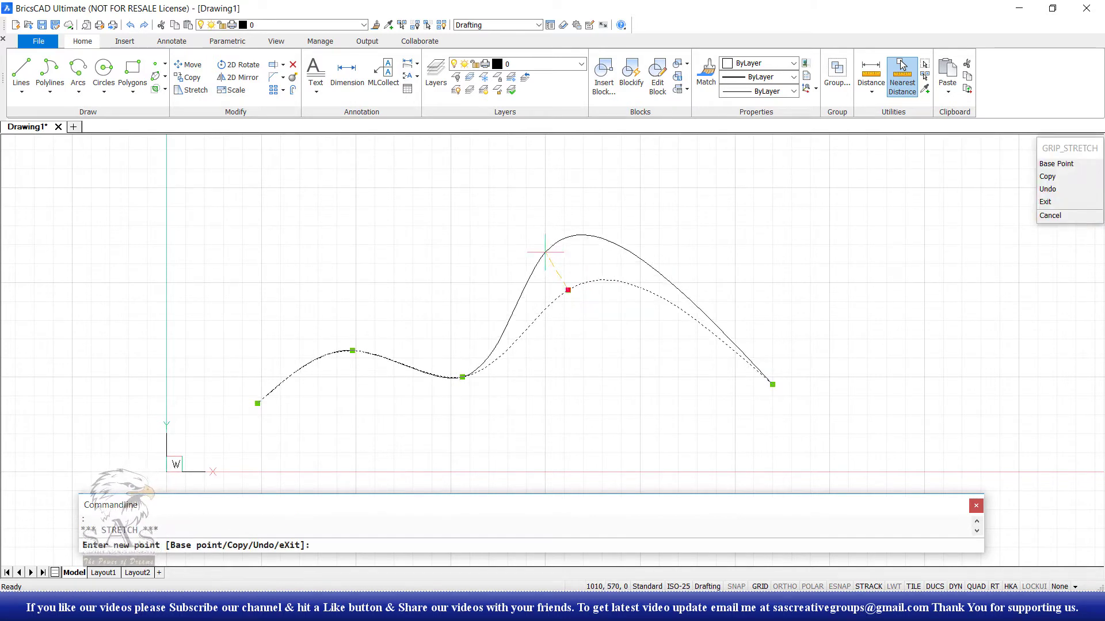
click(545, 248)
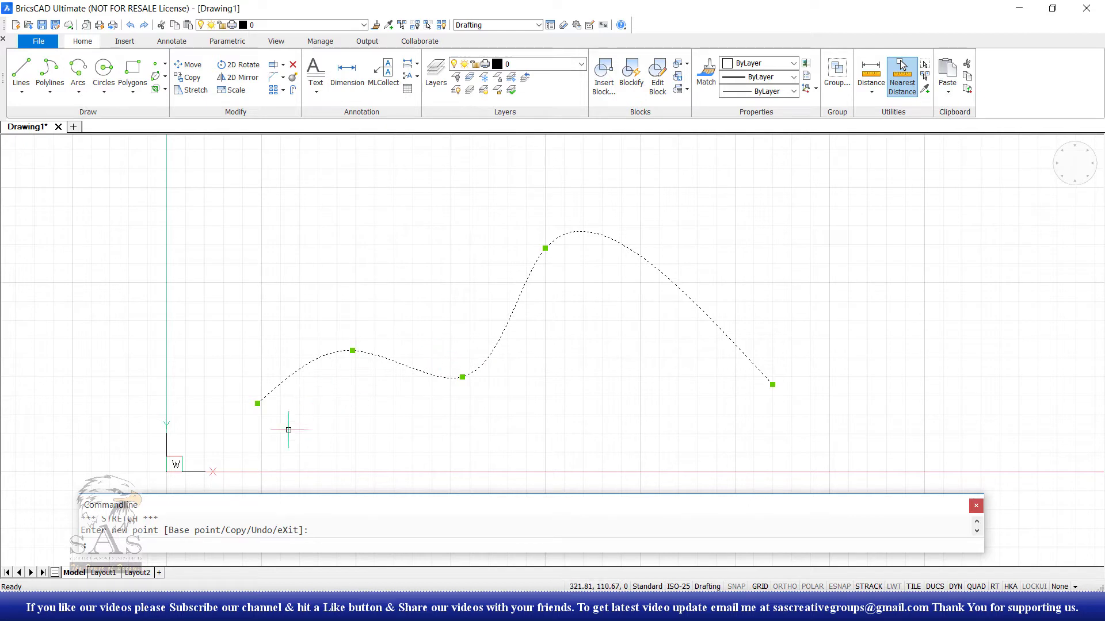
key(Escape)
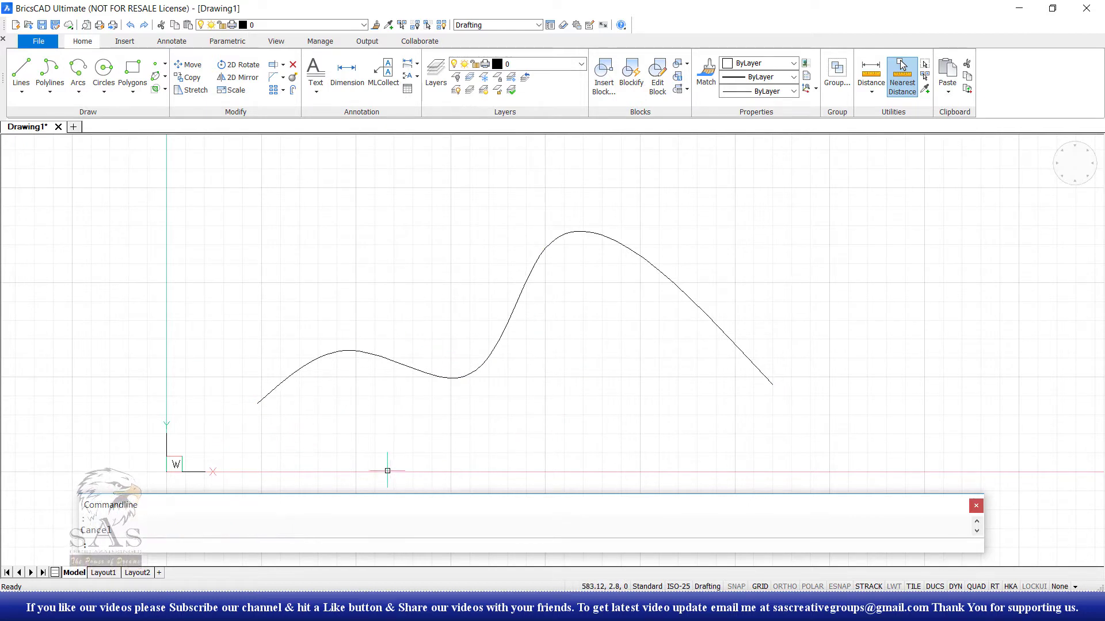
Step: Start a lower spline, cancel it, and window-select the upper spline
click(50, 74)
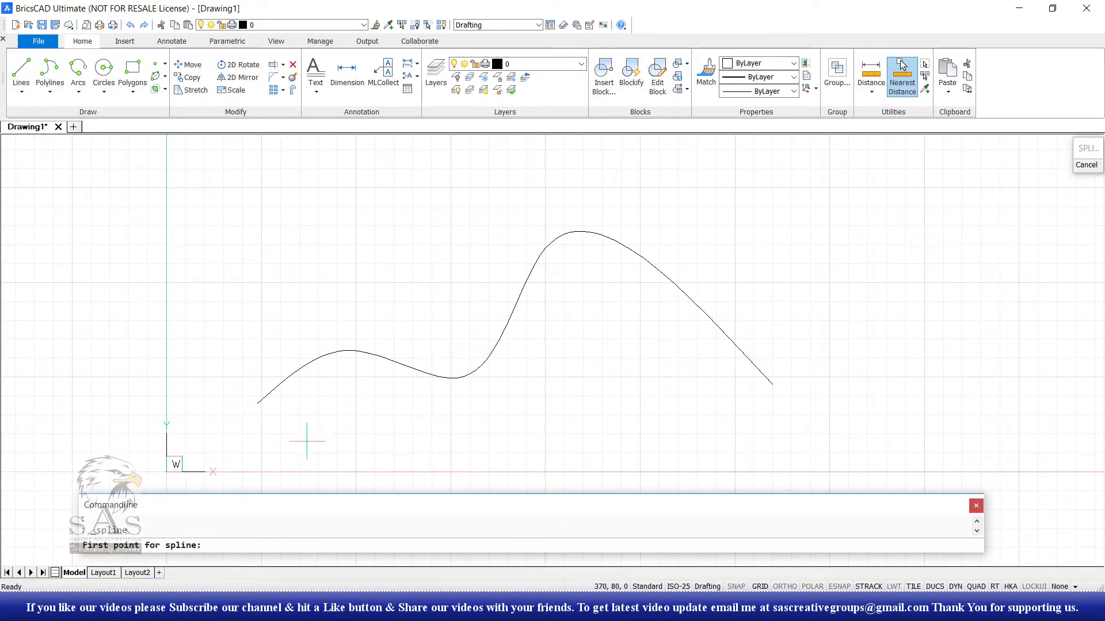
click(321, 479)
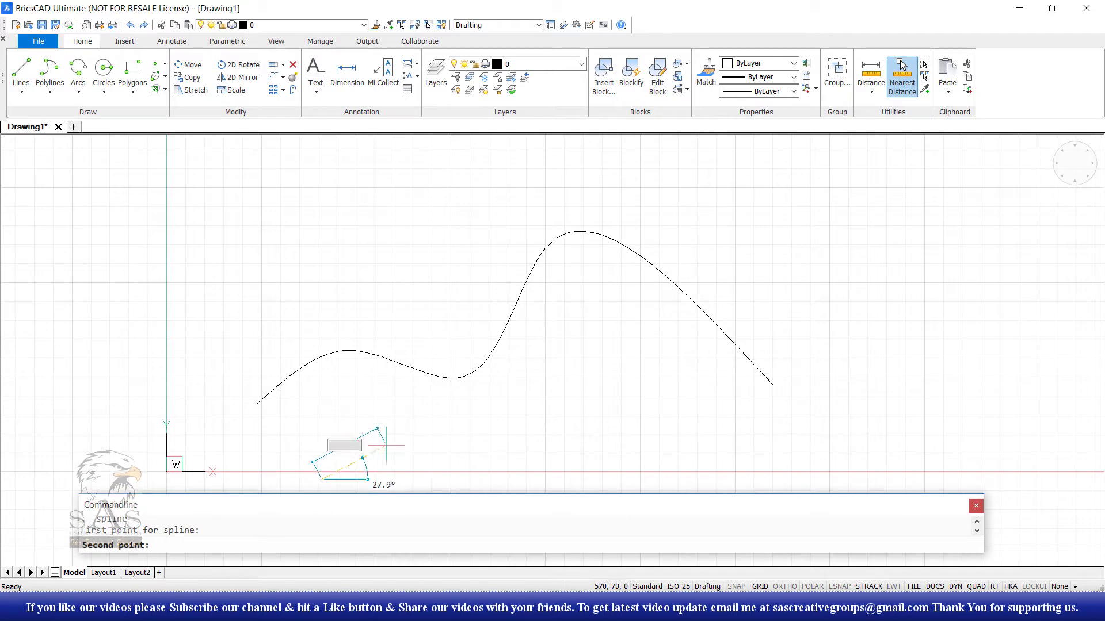
click(450, 438)
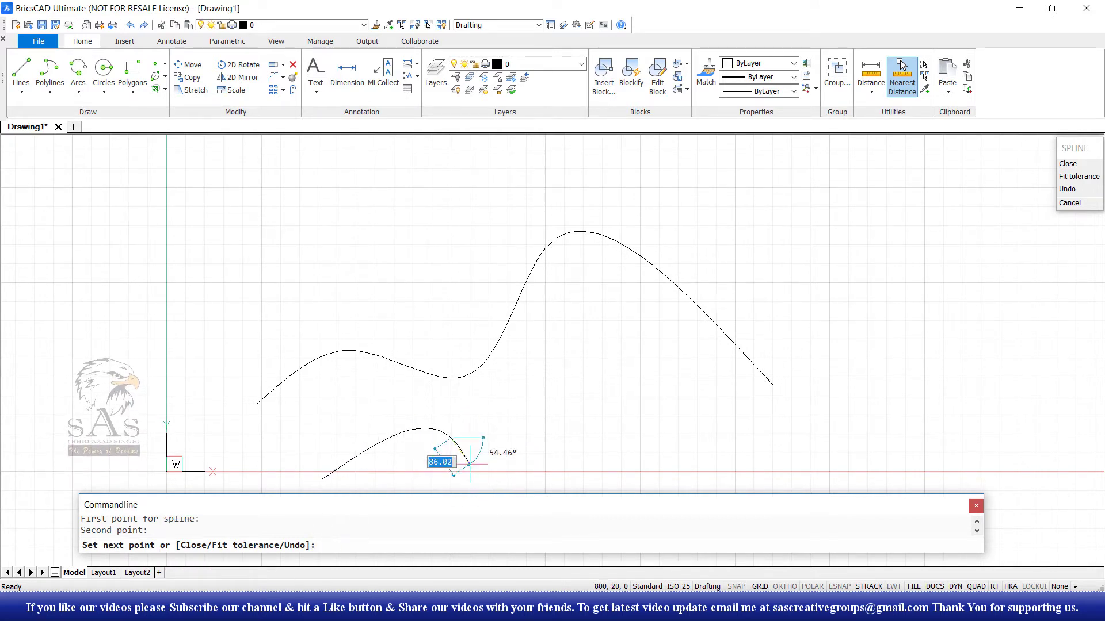
key(Escape)
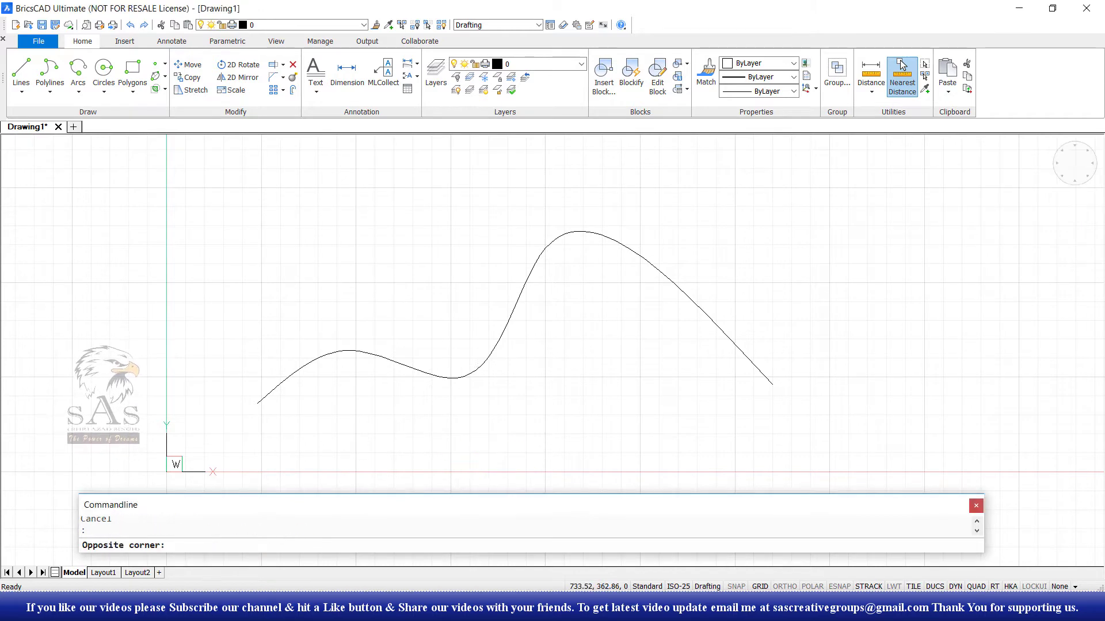
click(446, 333)
click(378, 405)
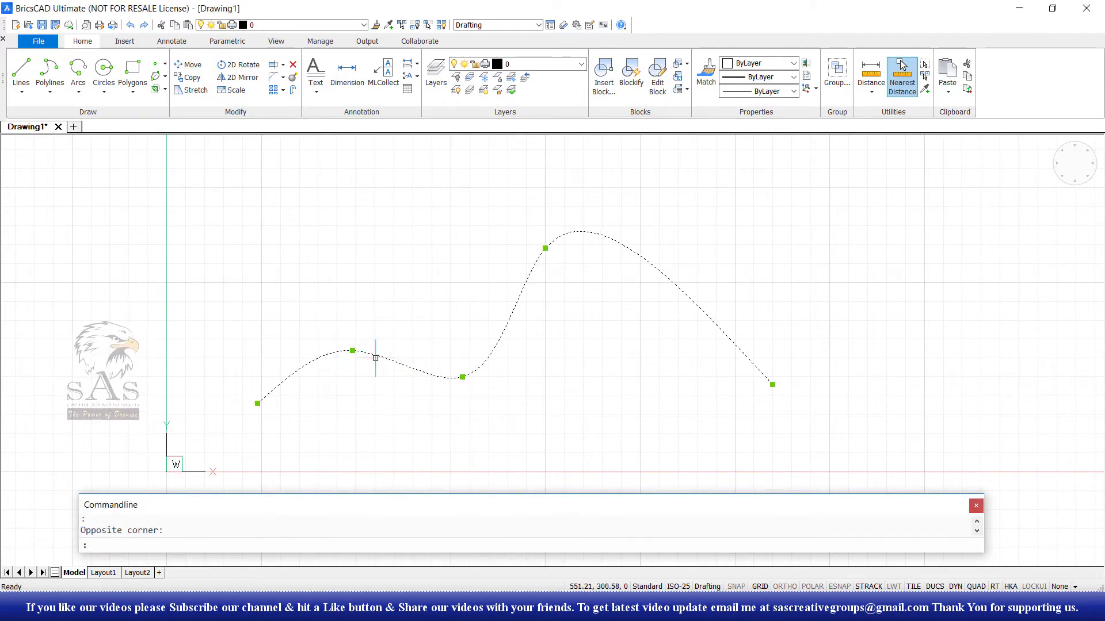
Step: Begin a new lower spline with a fit tolerance of 50 and place its fit points
click(55, 69)
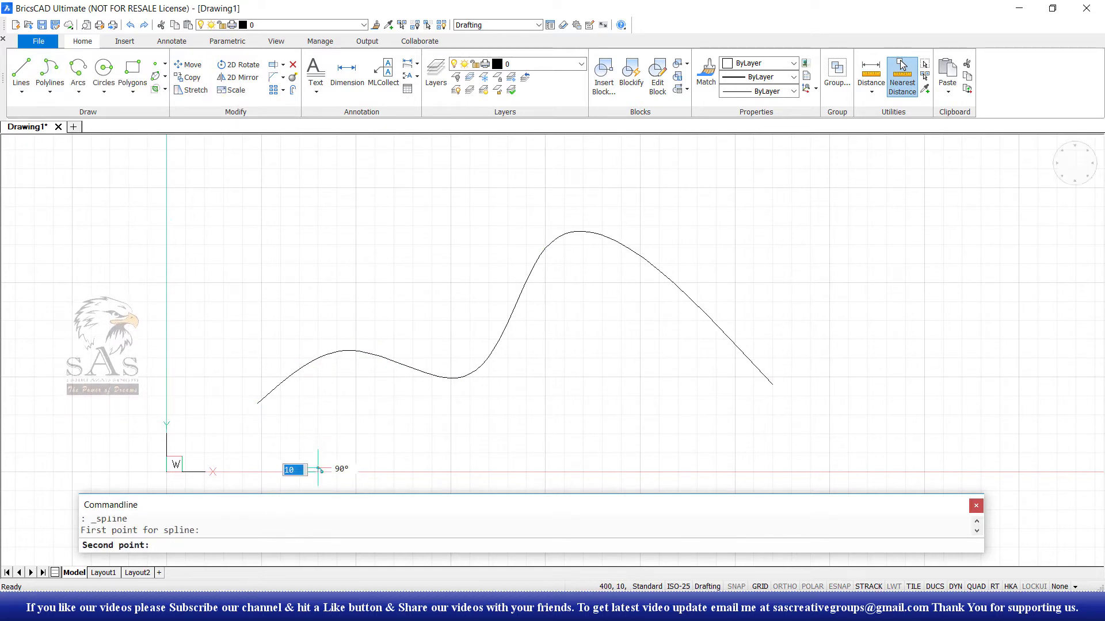
click(386, 433)
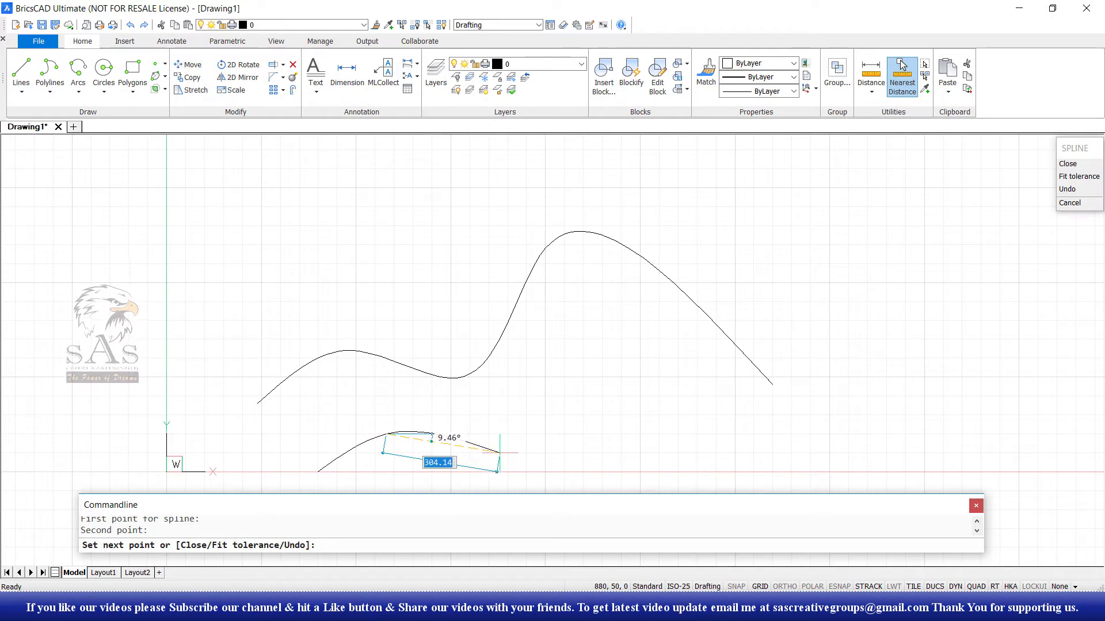
text(f)
key(Return)
text(50)
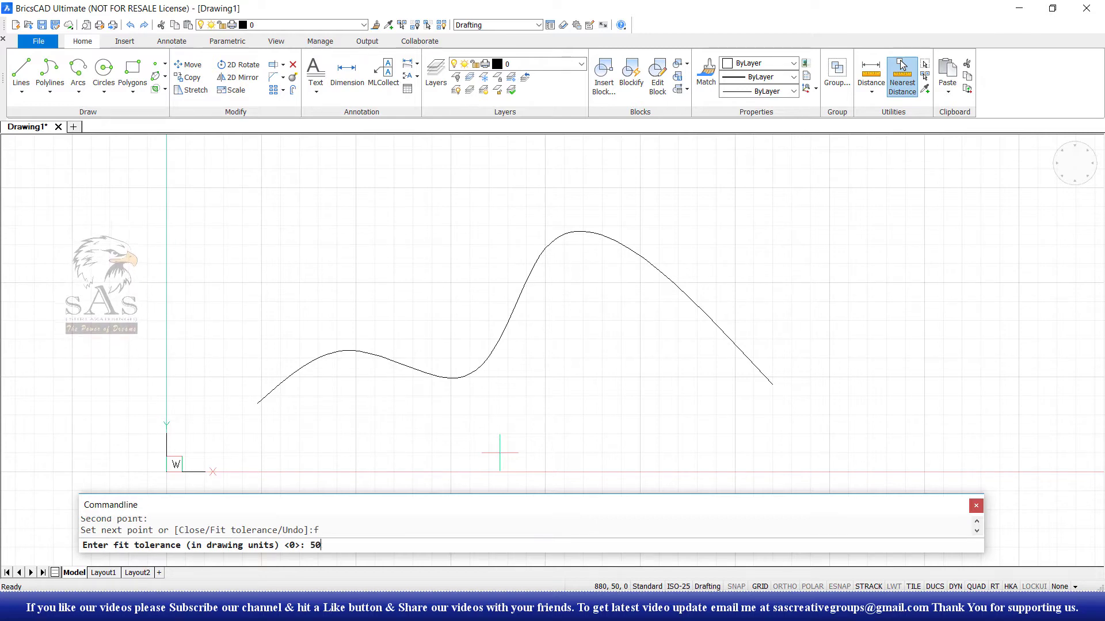
key(Return)
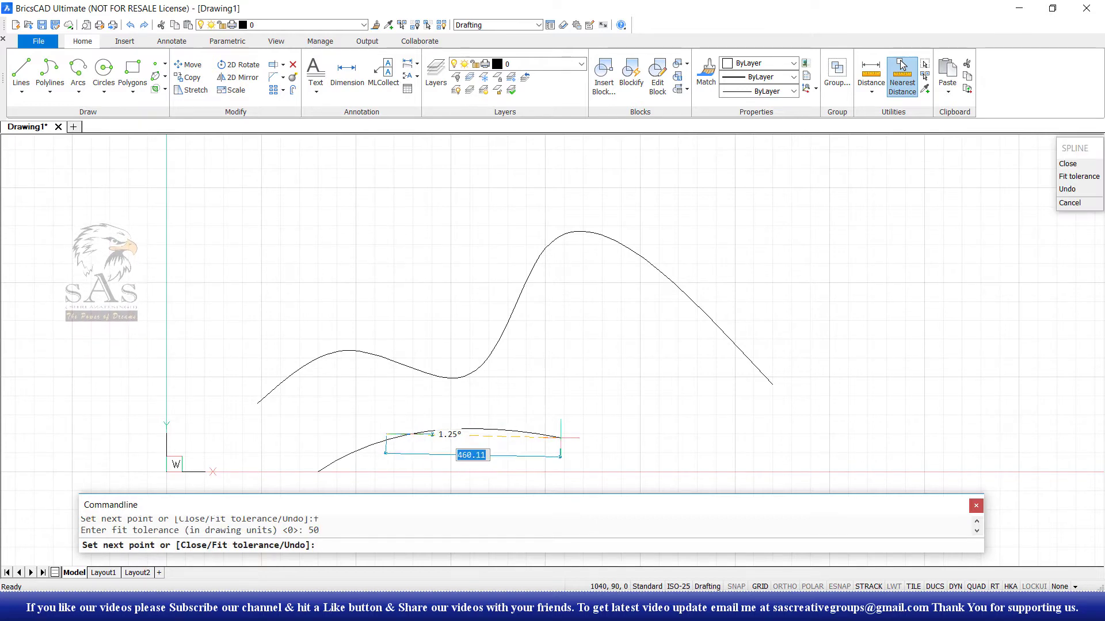
click(475, 442)
scroll(438, 448, up, 3)
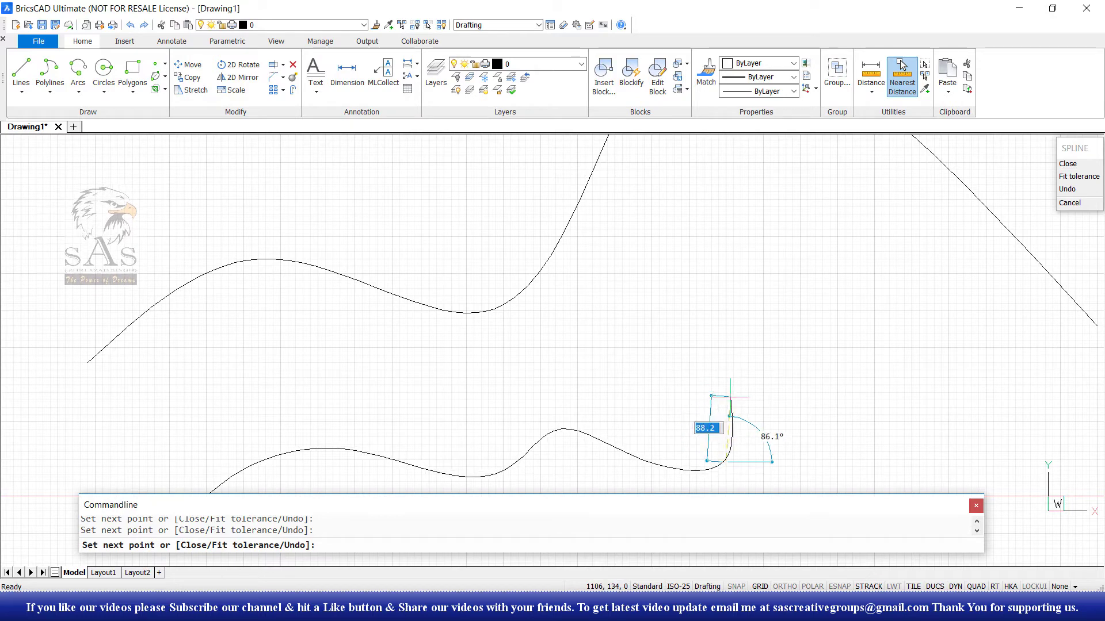
key(Return)
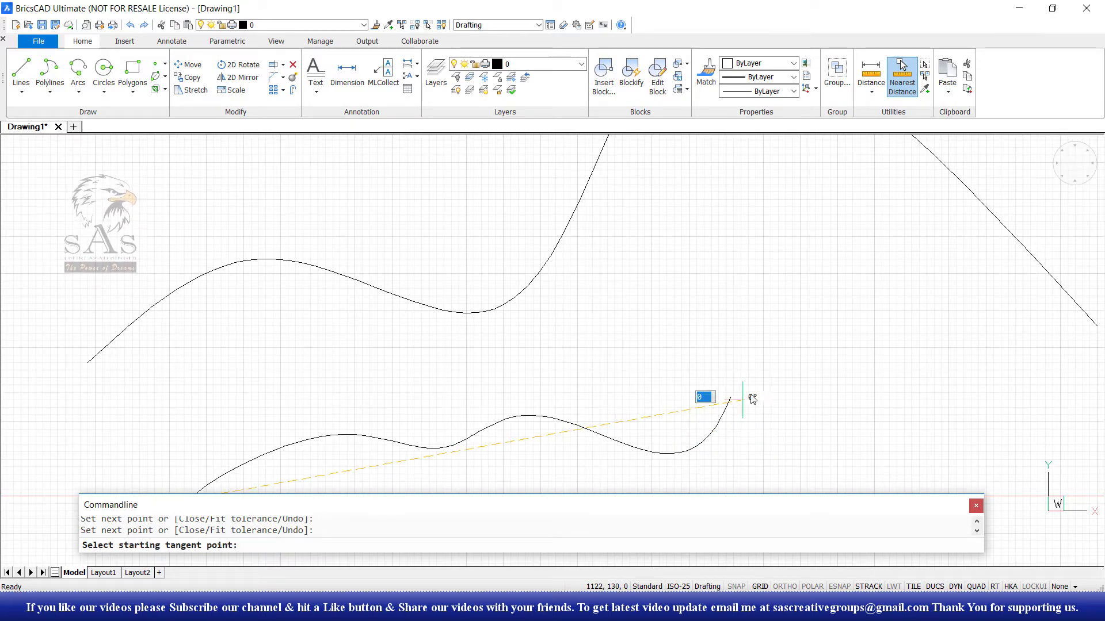
Step: Pick start and end tangents giving the lower spline an upturned hook, then select it
click(715, 413)
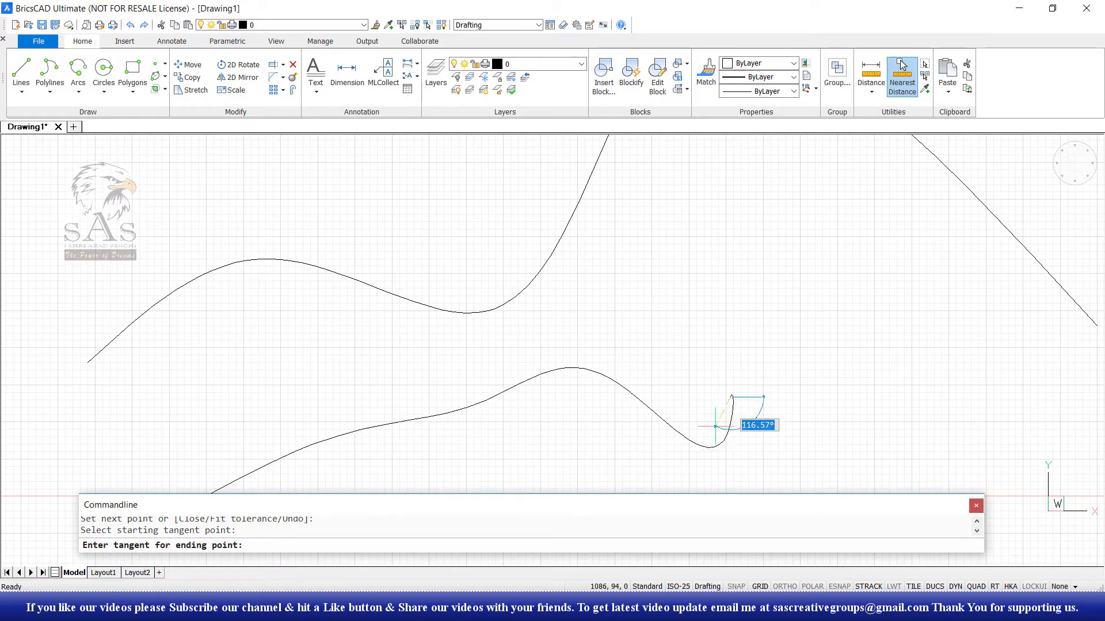
click(715, 470)
scroll(677, 457, down, 4)
scroll(678, 456, up, 3)
scroll(599, 468, down, 1)
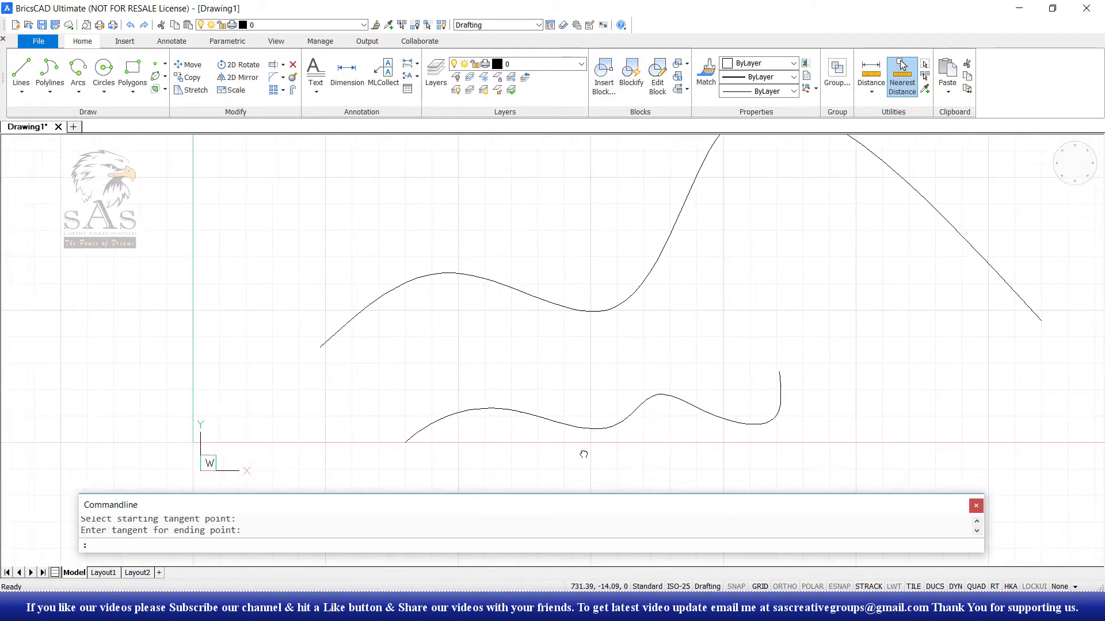
click(554, 397)
click(520, 415)
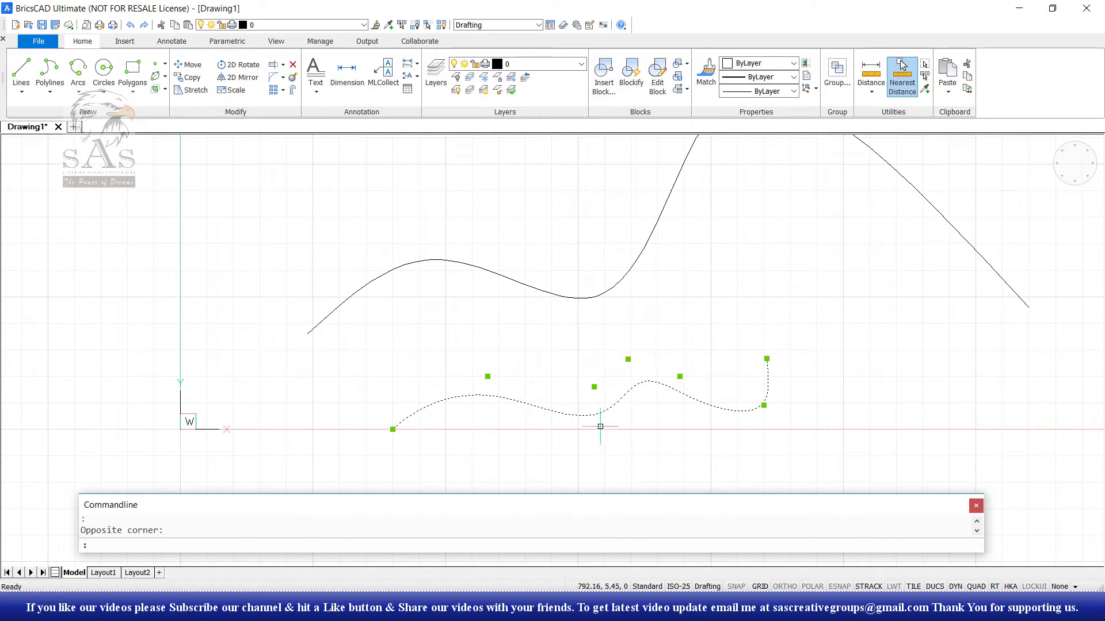
Step: Drag a fit point of the lower spline downward to flatten its left section, then deselect
click(487, 376)
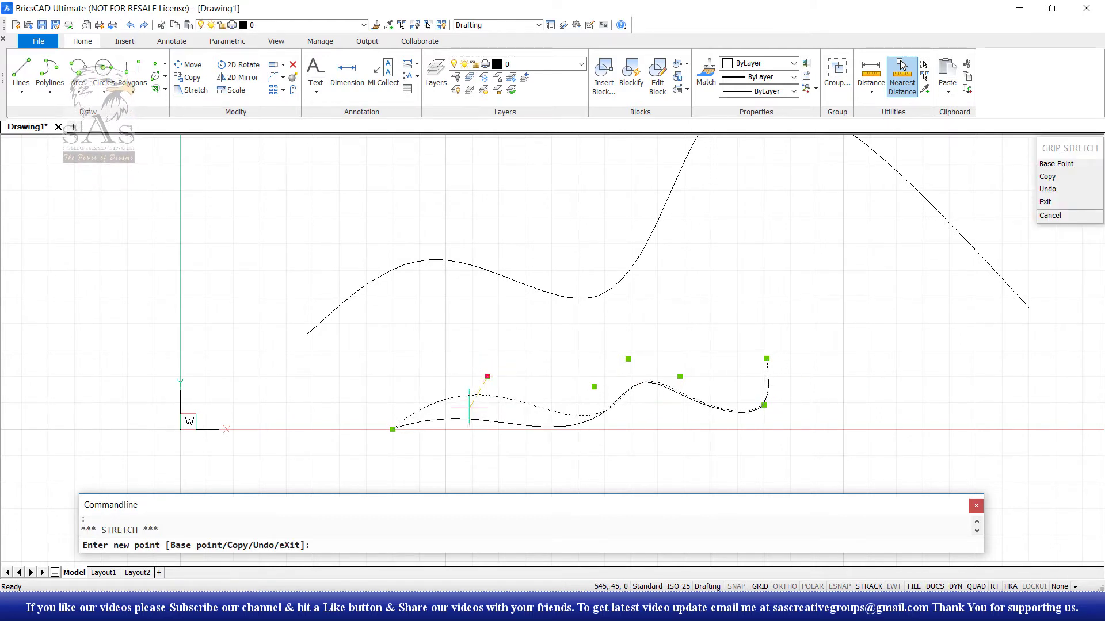
click(458, 416)
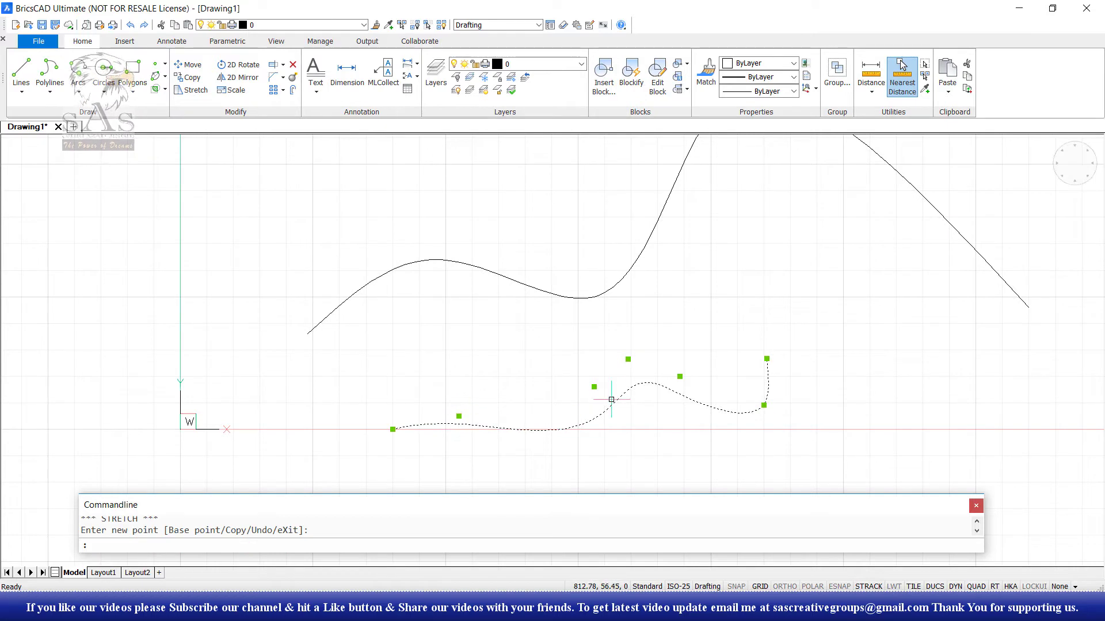
click(572, 398)
click(406, 438)
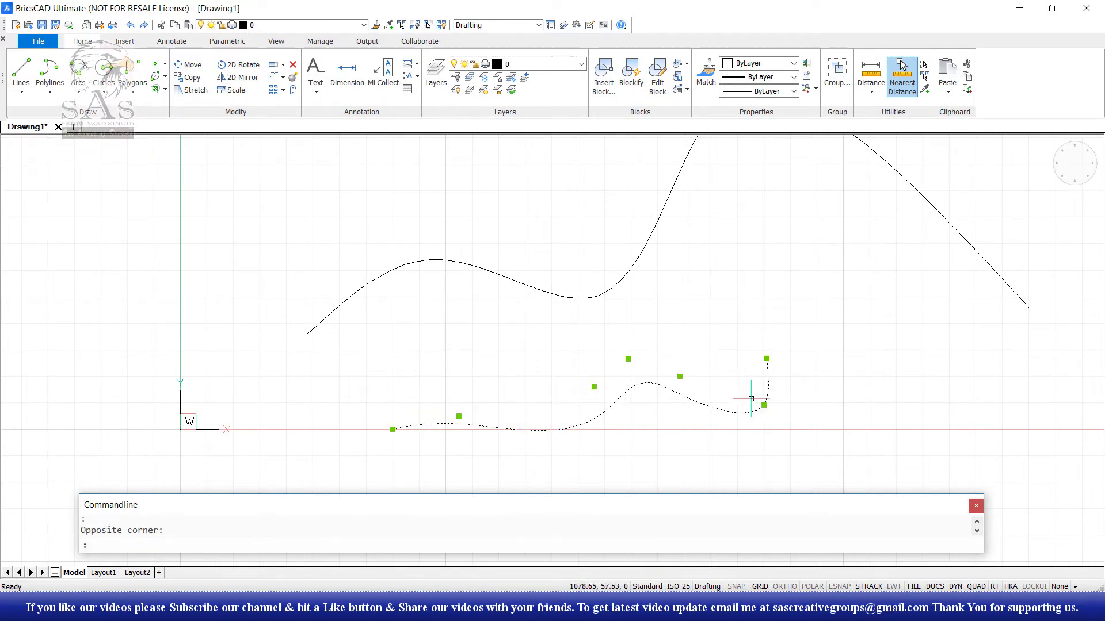
Step: Draw a short three-point S-shaped spline beneath the others with fit tolerance 0
click(50, 69)
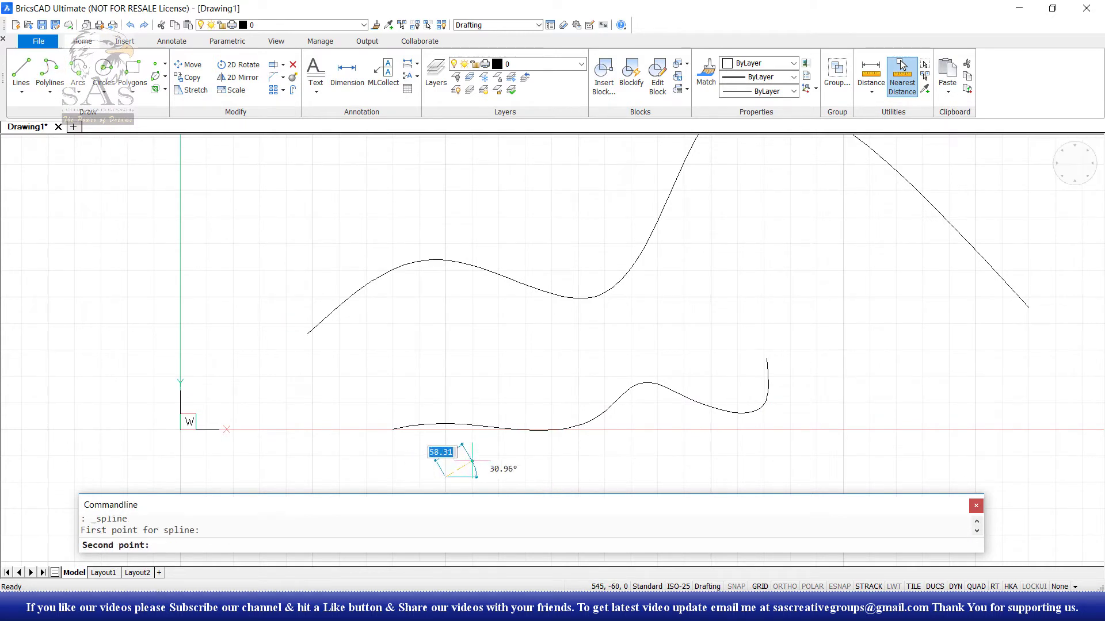
click(554, 460)
click(651, 482)
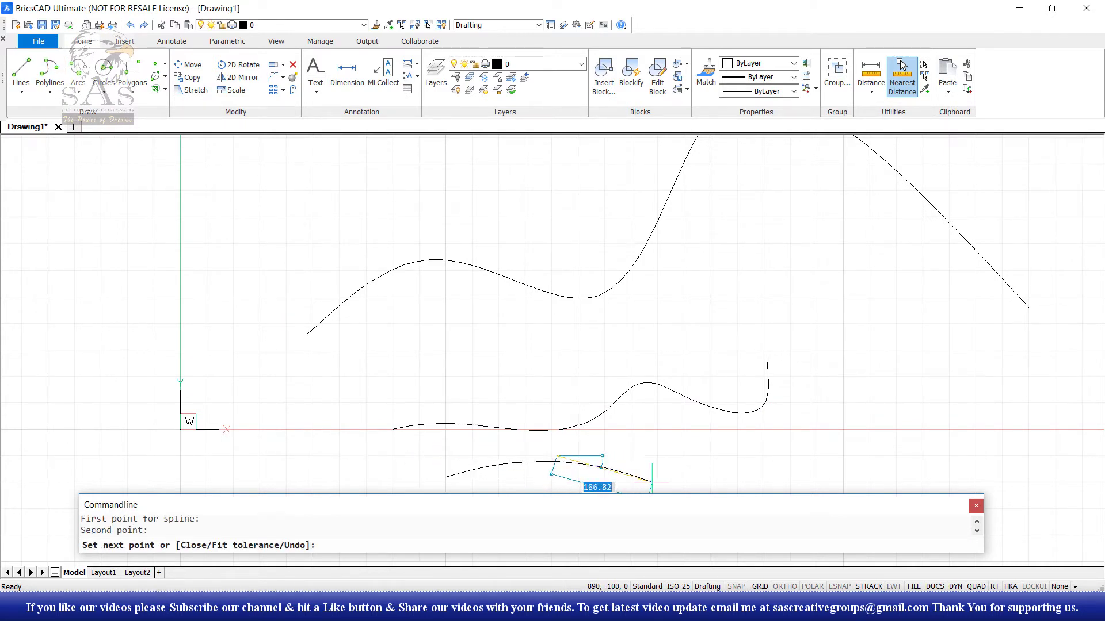
text(f)
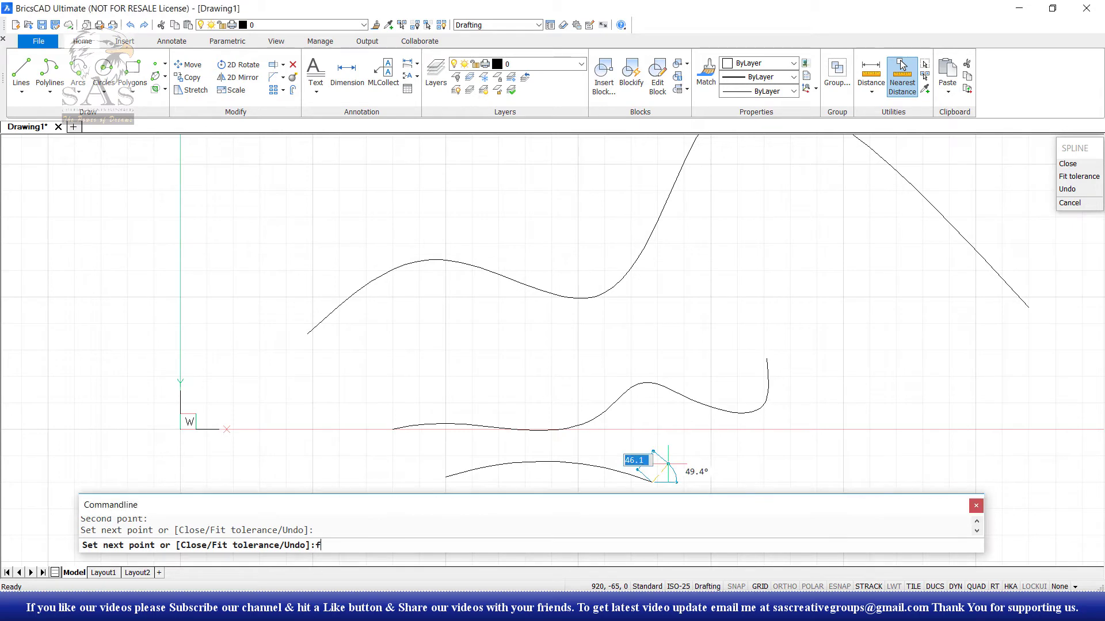
key(Return)
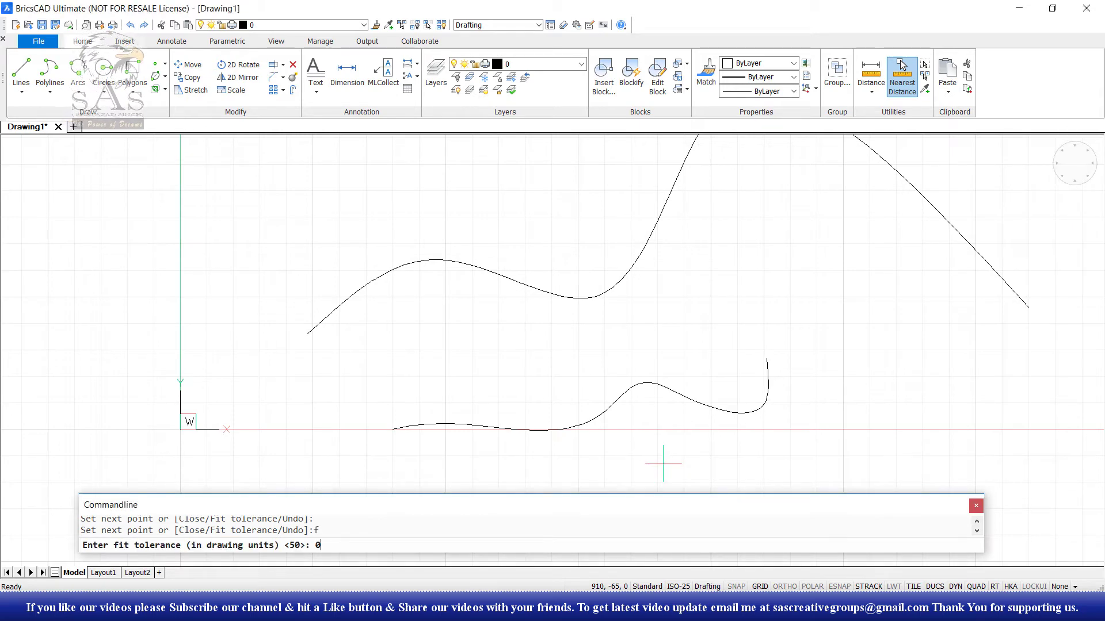
text(0)
key(Return)
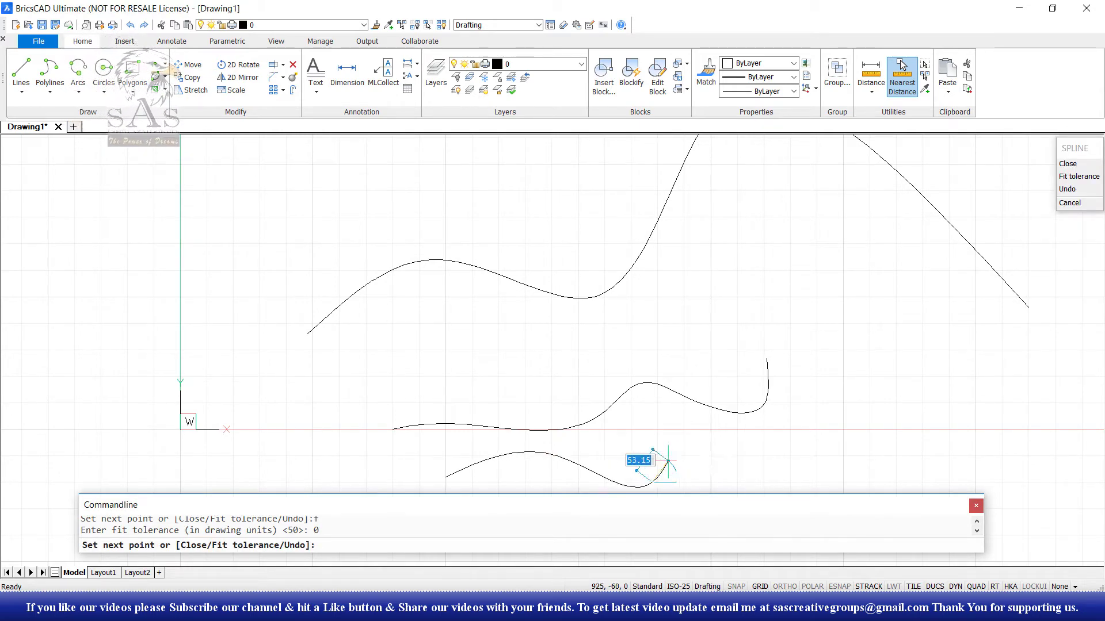
click(699, 456)
key(Return)
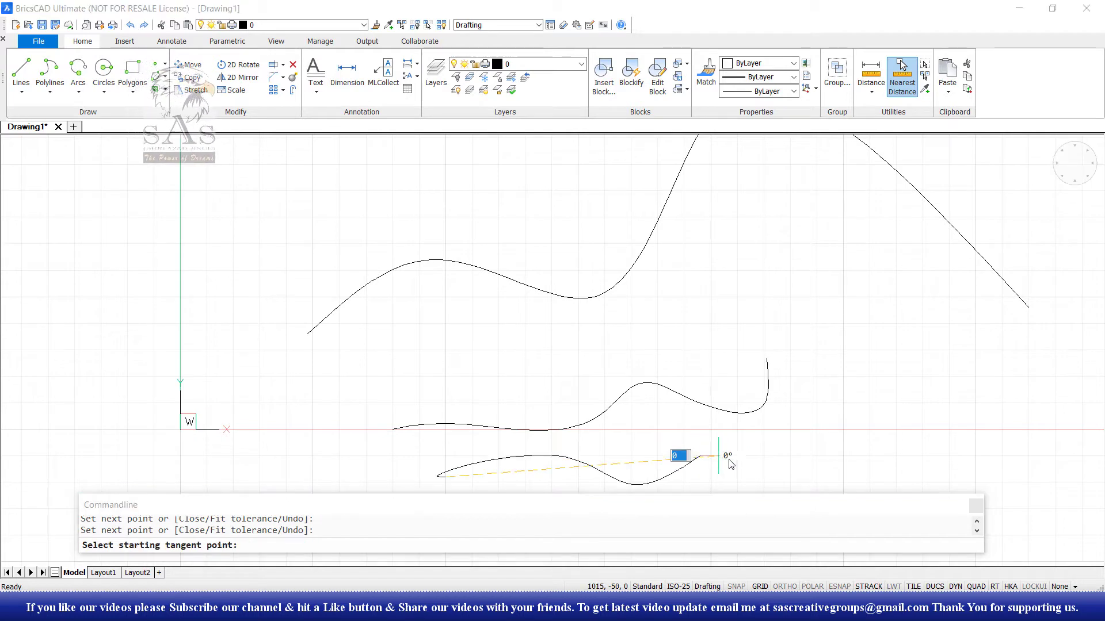
key(Return)
key(Return)
Step: Window-select all three splines
drag(757, 443, 679, 472)
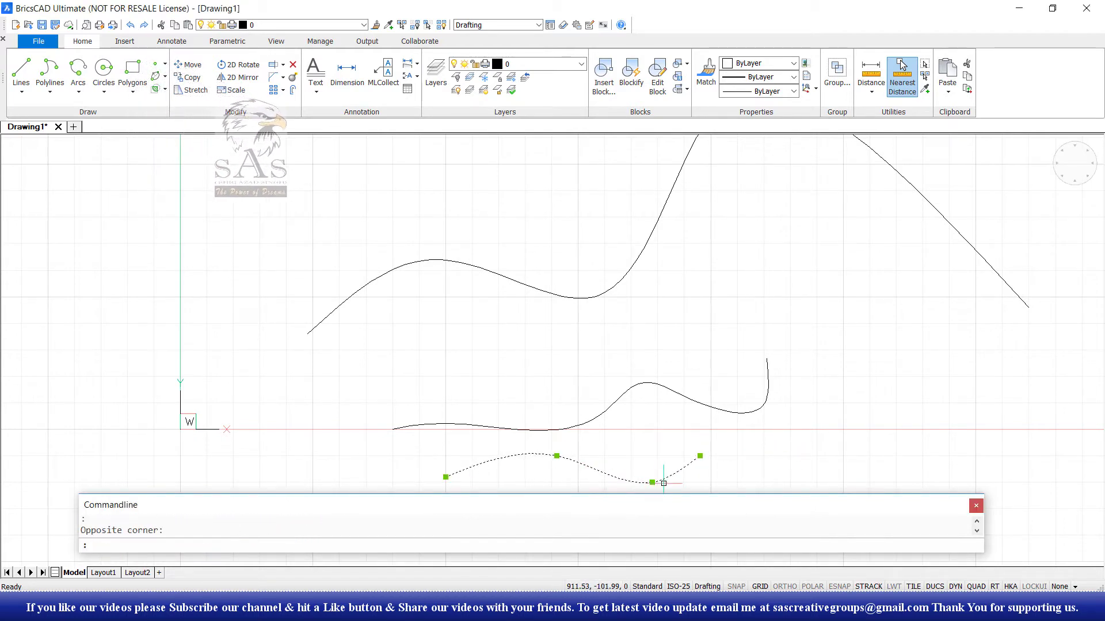
scroll(590, 452, down, 3)
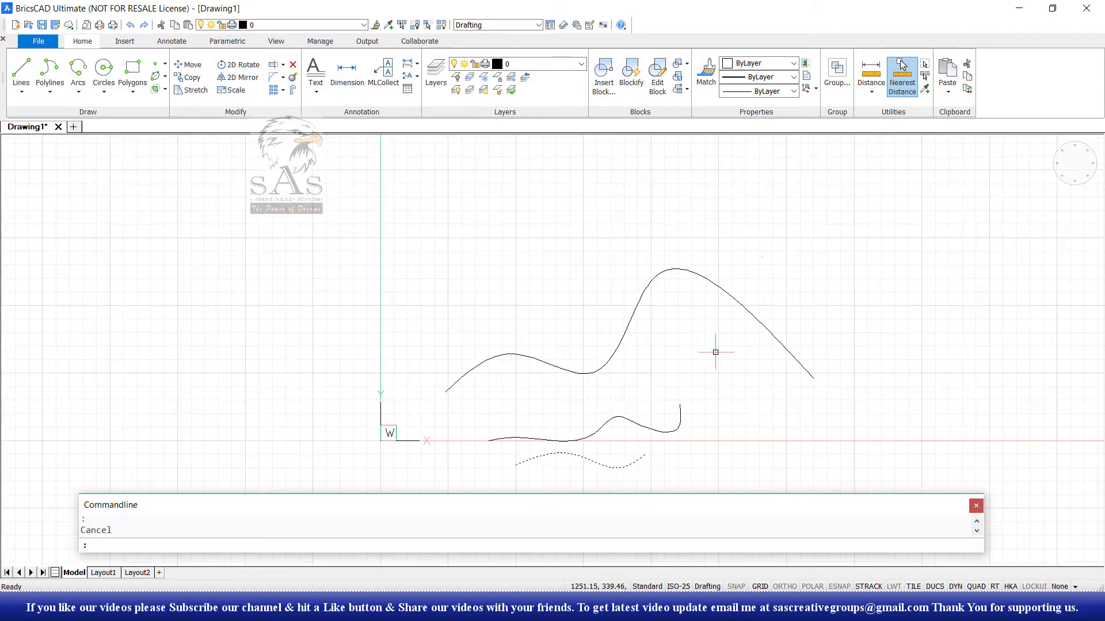
drag(764, 273, 563, 461)
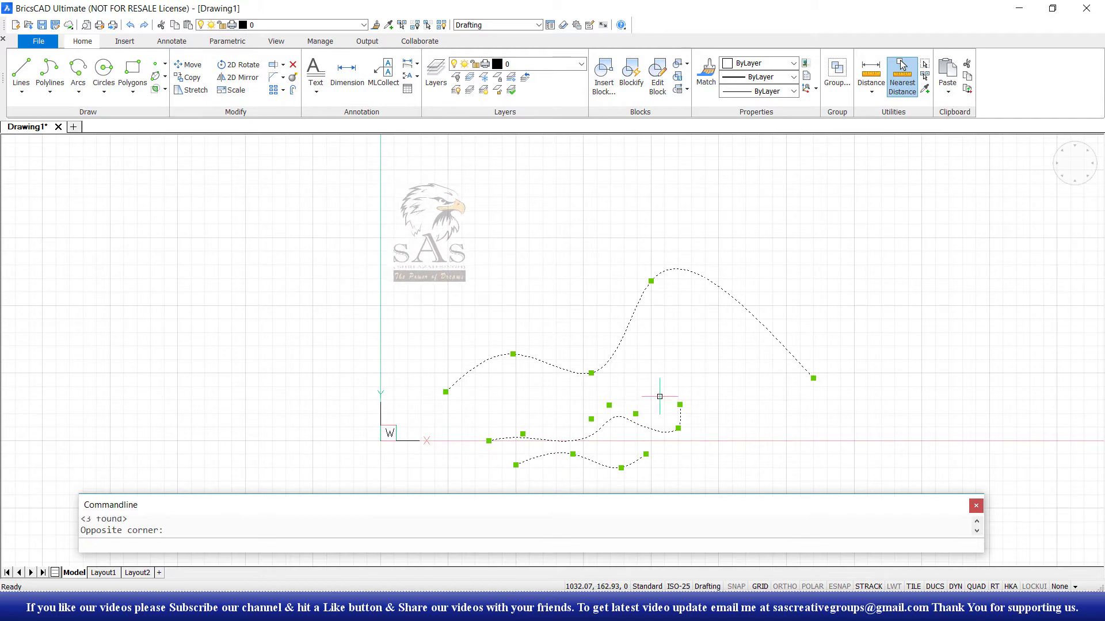
Step: Erase the selected splines and choose map.jpg to attach as a raster image
key(Delete)
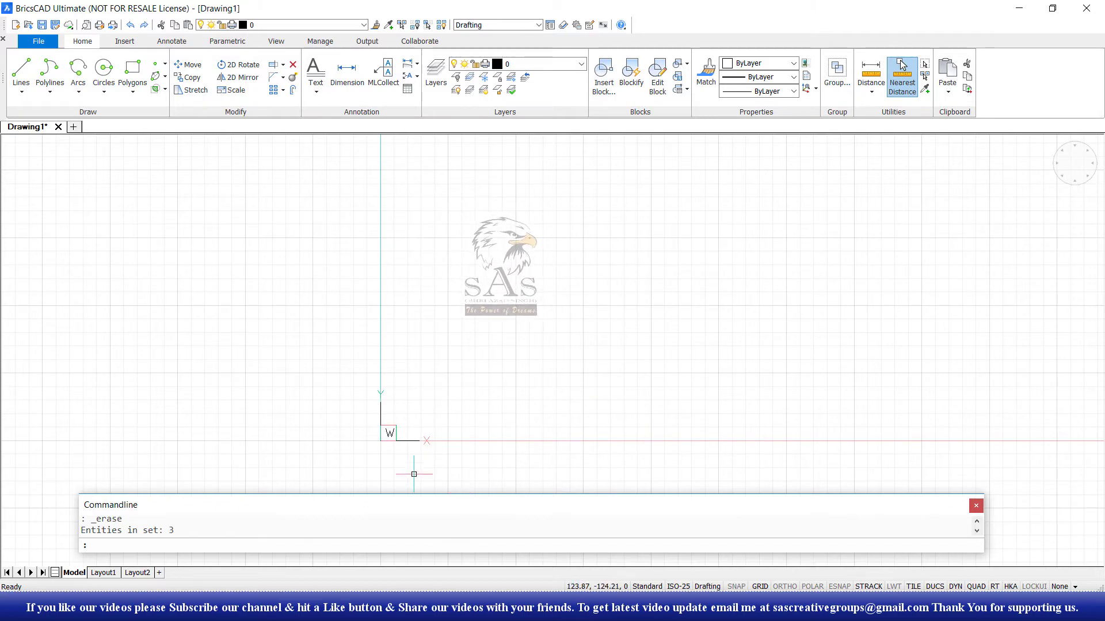
click(125, 40)
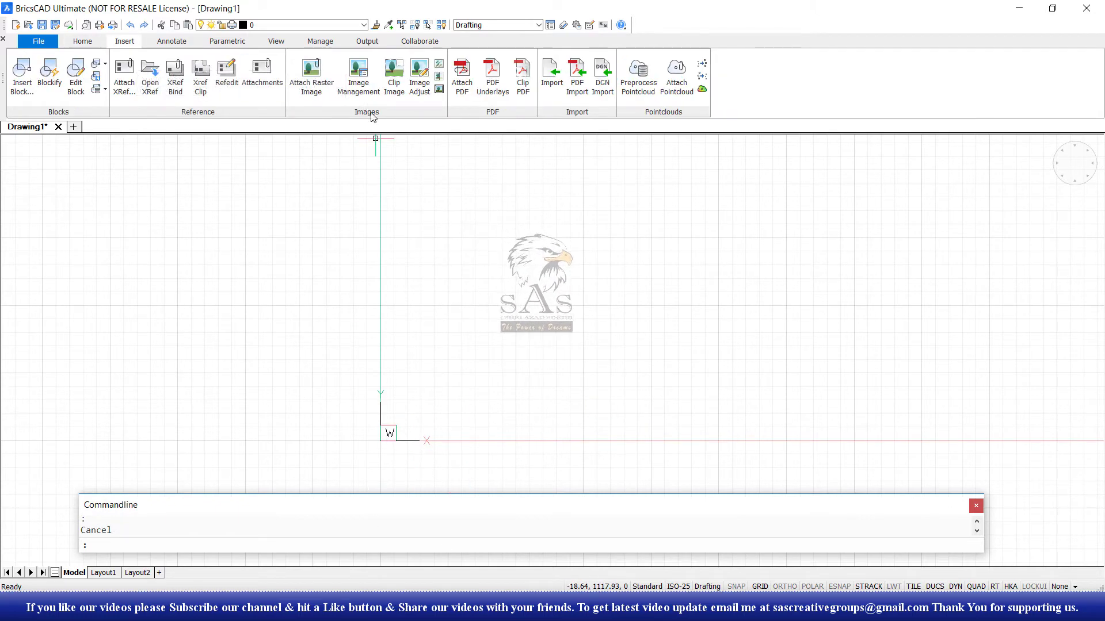
click(311, 77)
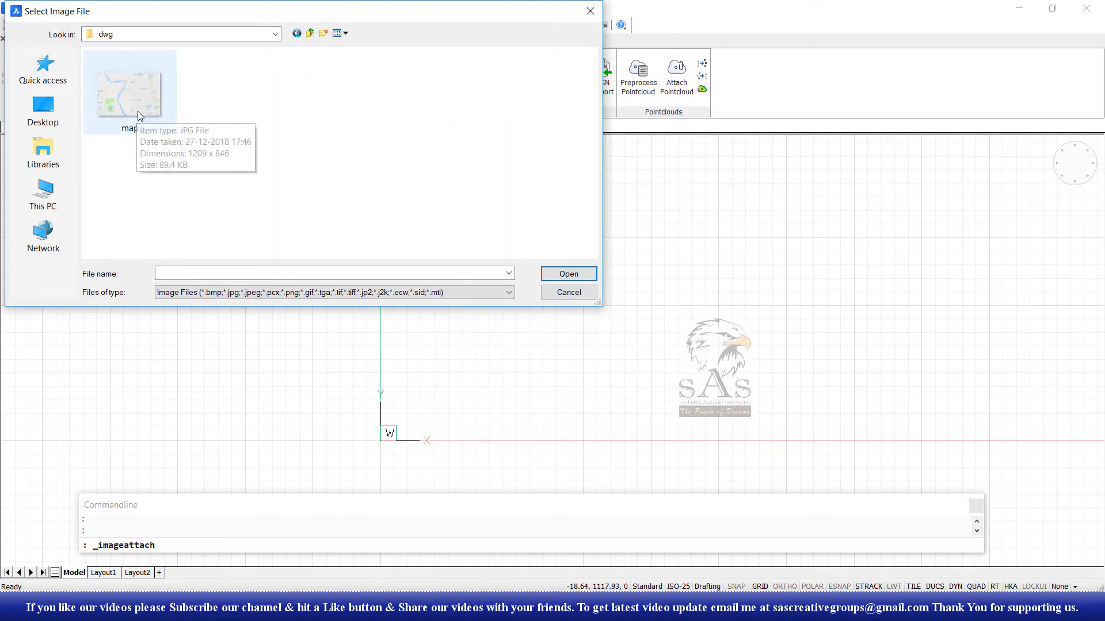
click(128, 91)
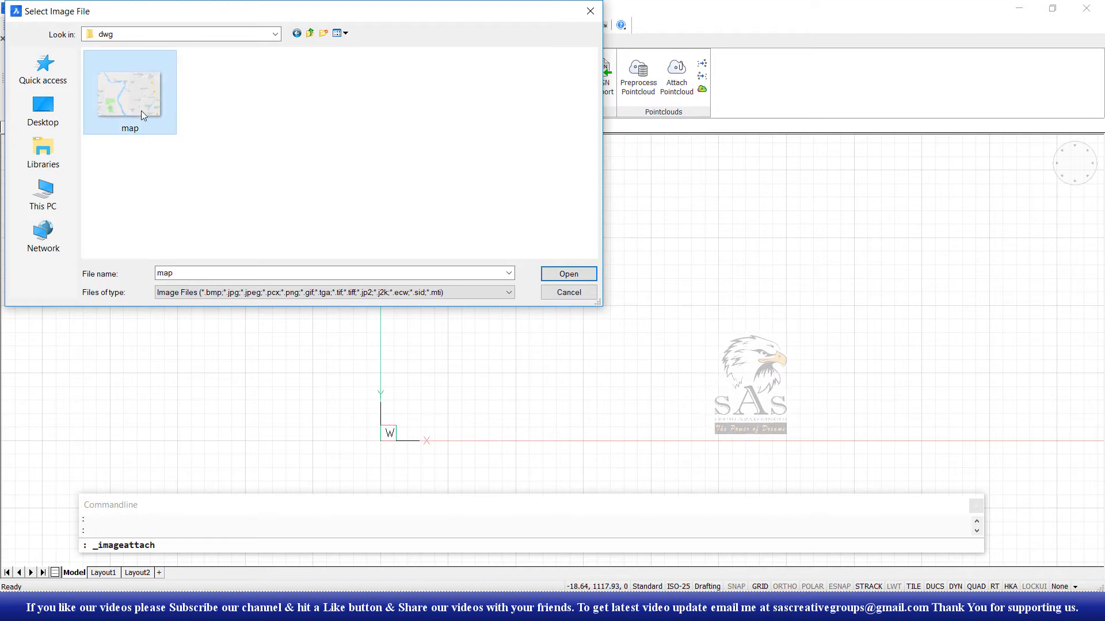
click(570, 275)
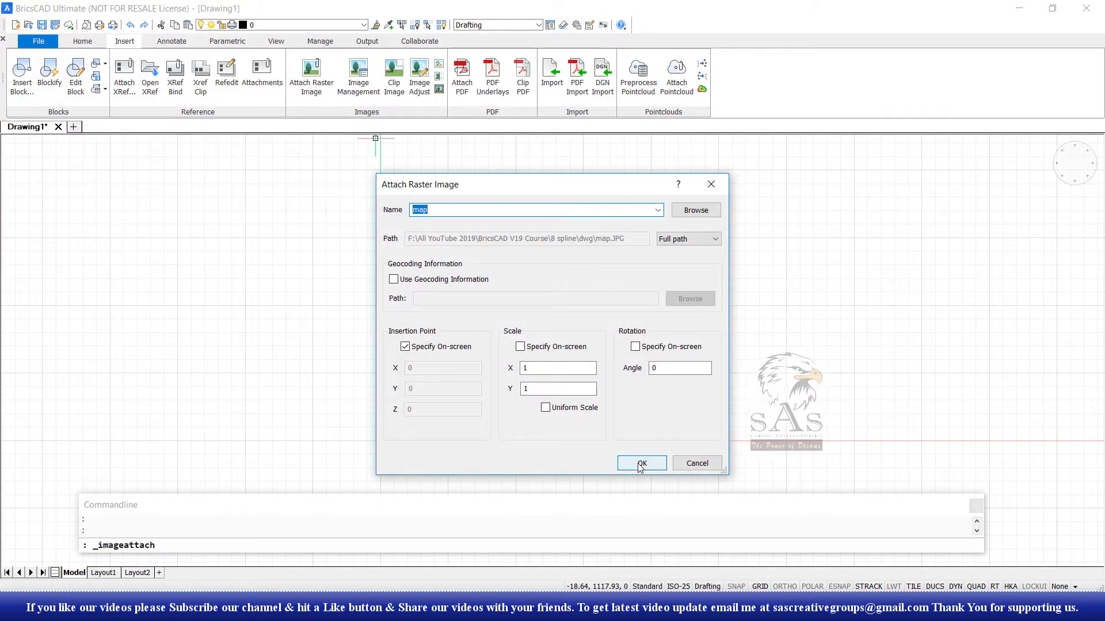
Step: Place map.jpg with on-screen scale, picking its lower-left and opposite corners
click(521, 347)
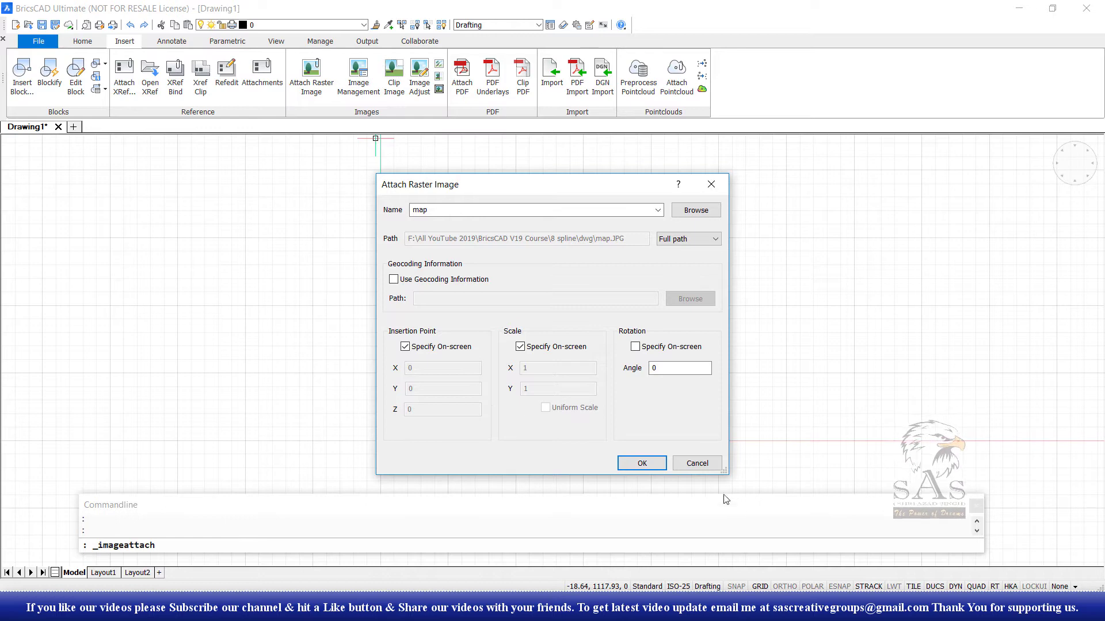
click(641, 463)
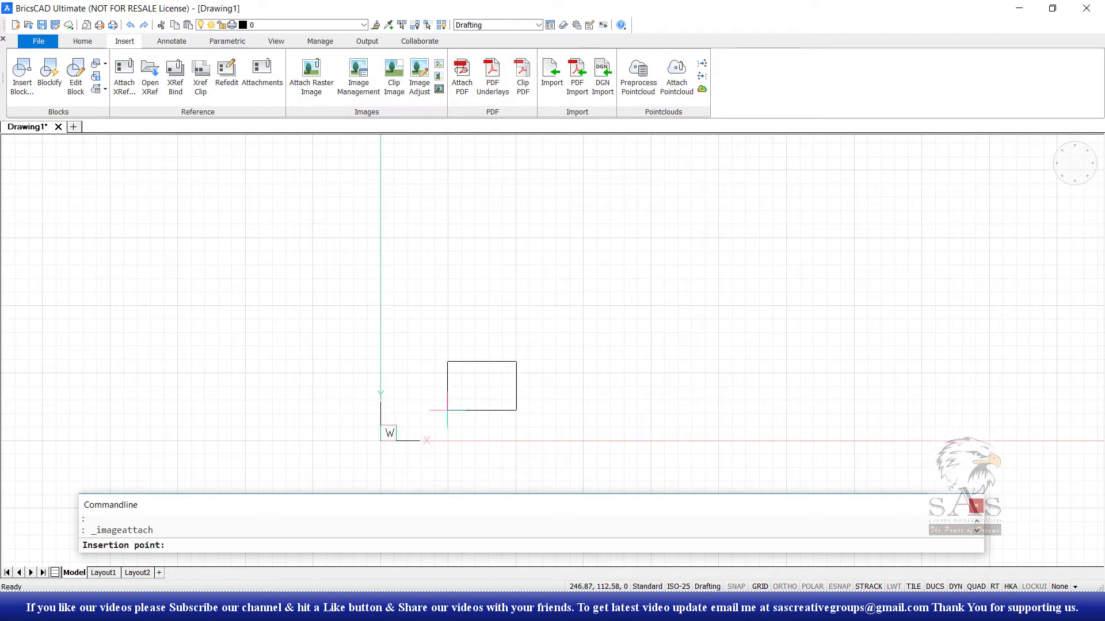
click(421, 427)
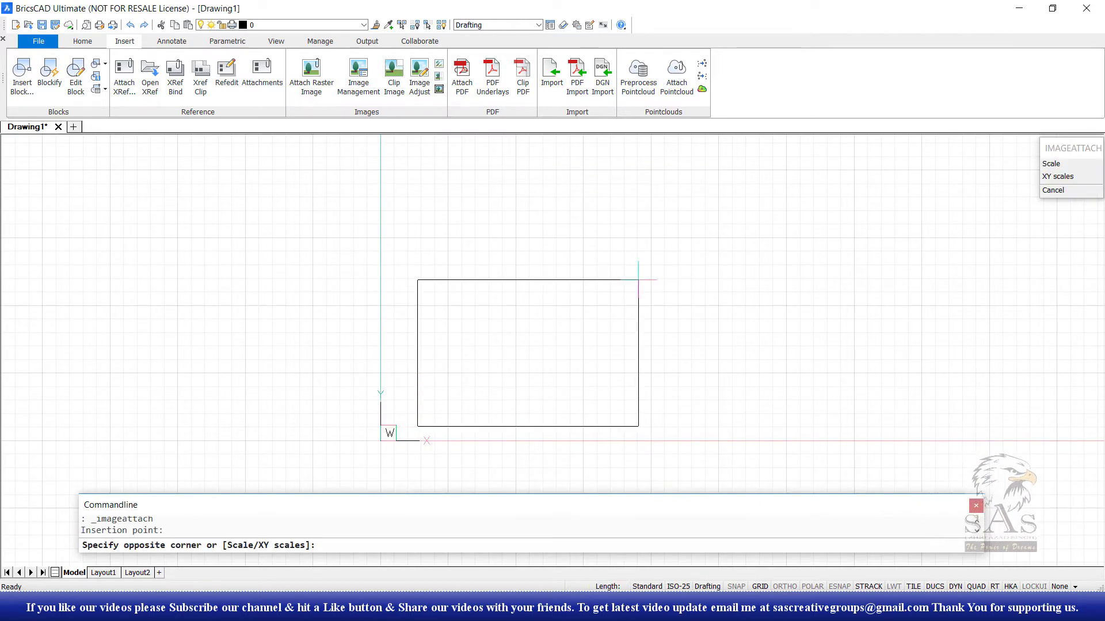
click(832, 151)
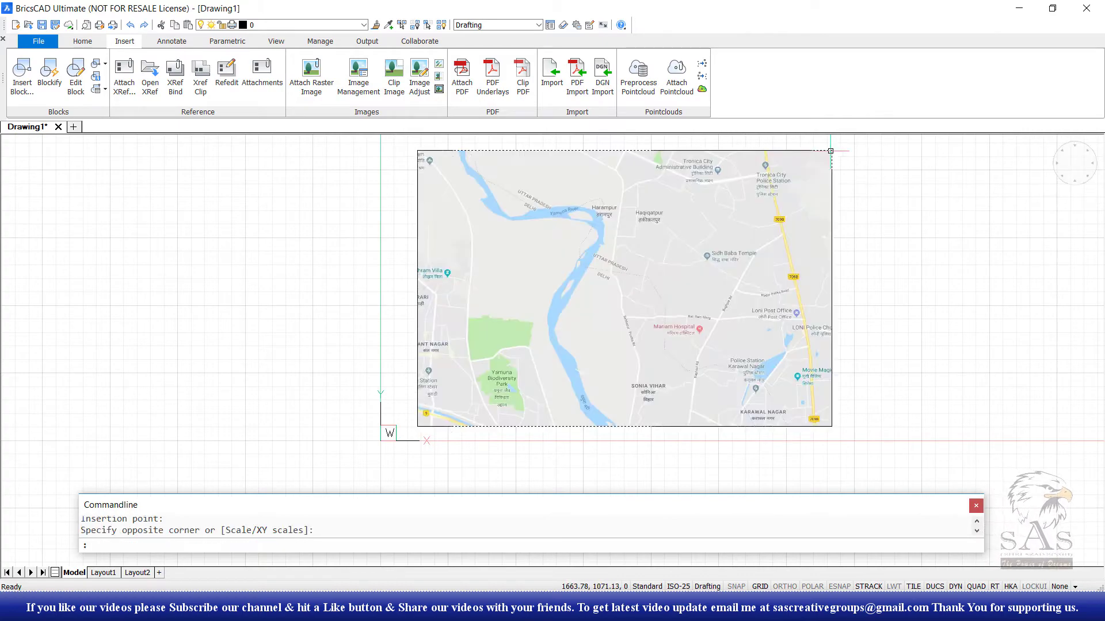
scroll(554, 280, up, 1)
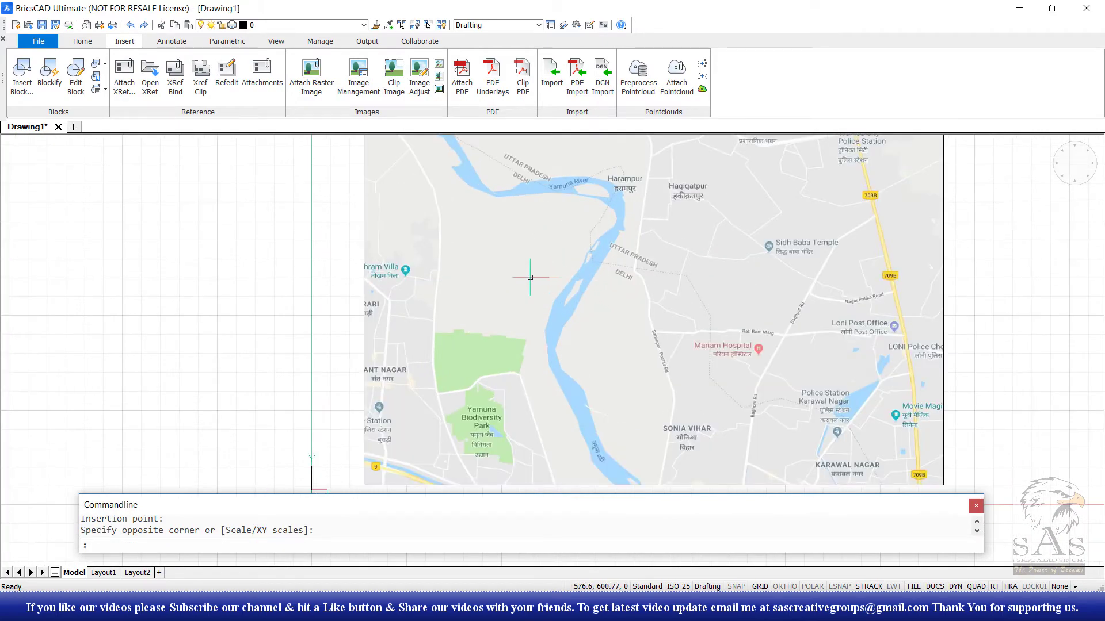
scroll(230, 448, down, 1)
scroll(403, 373, up, 1)
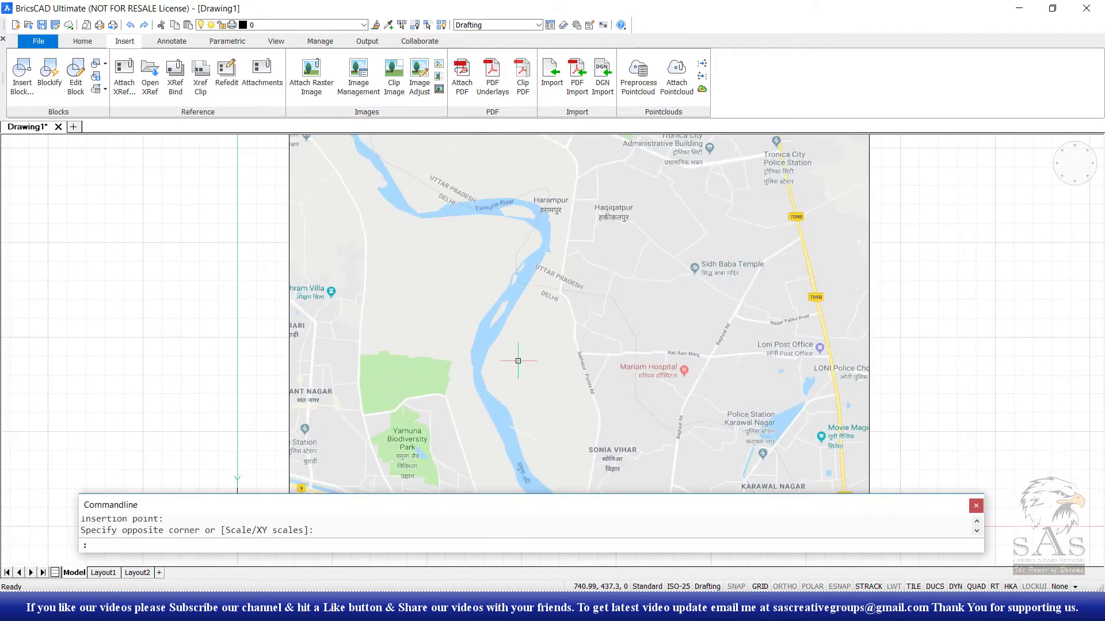
scroll(518, 361, down, 1)
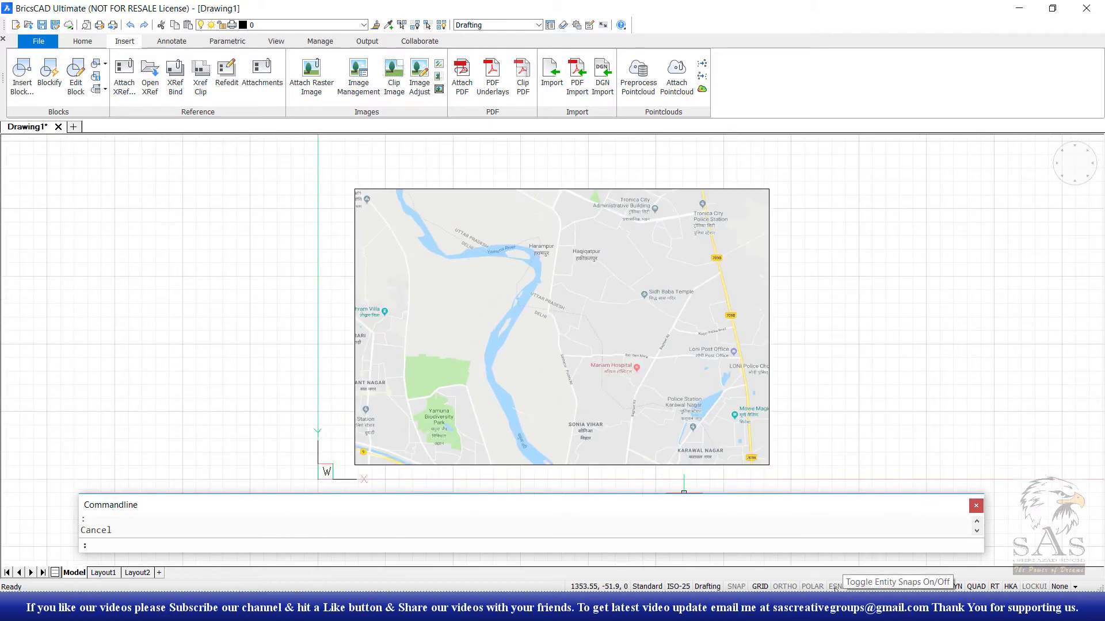
Step: Return to the Home tools and zoom into the top of the river on the map
click(82, 41)
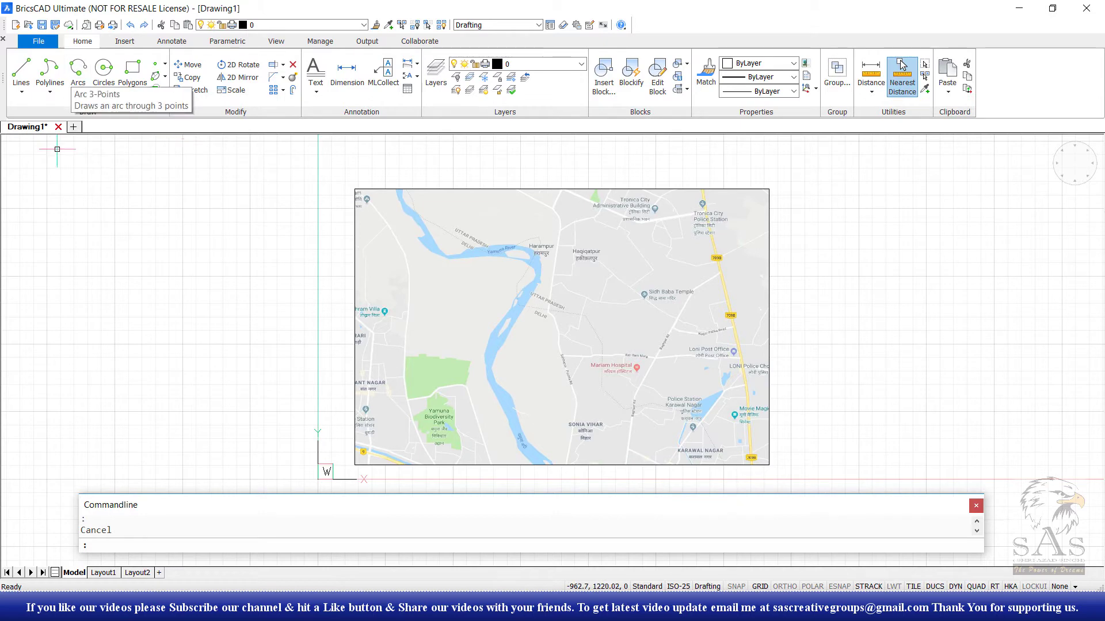
middle_drag(501, 298, 556, 309)
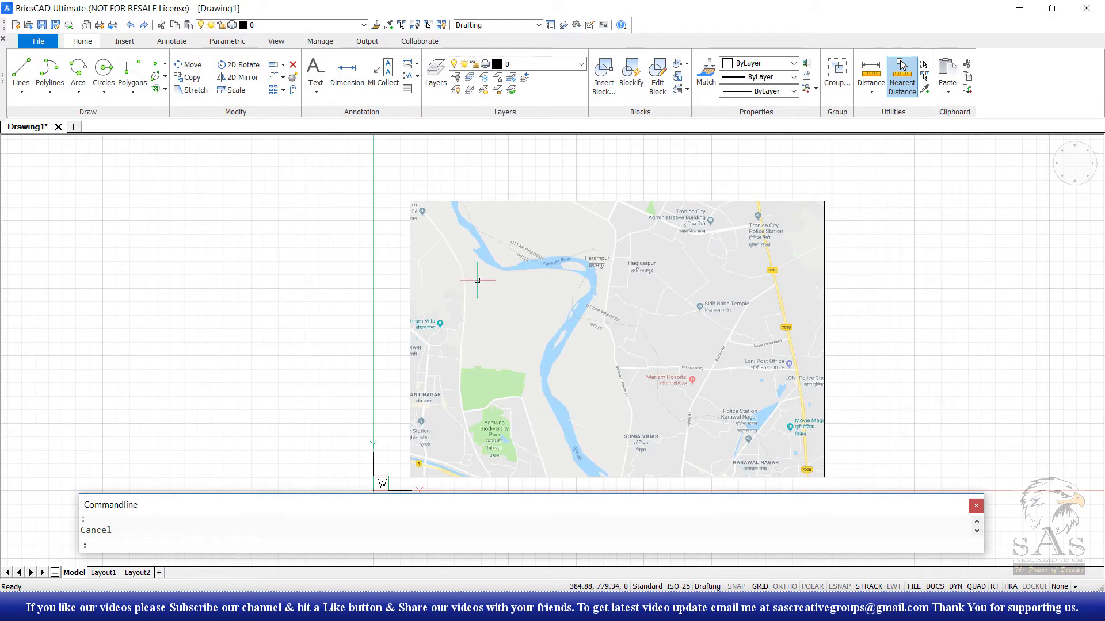
scroll(491, 224, up, 4)
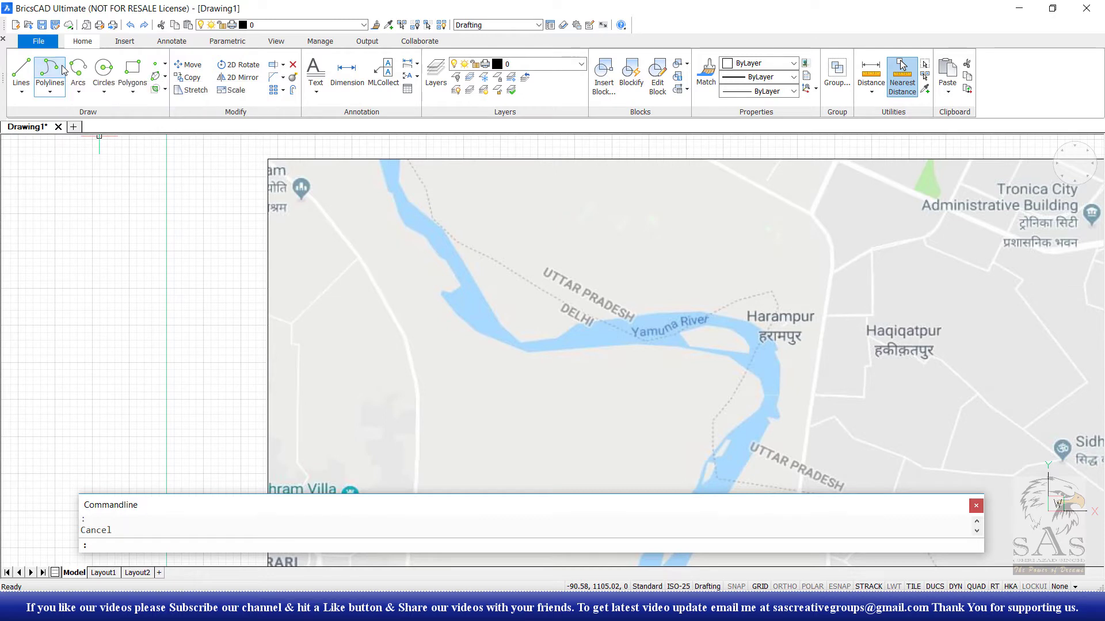
scroll(427, 240, up, 1)
scroll(351, 241, up, 2)
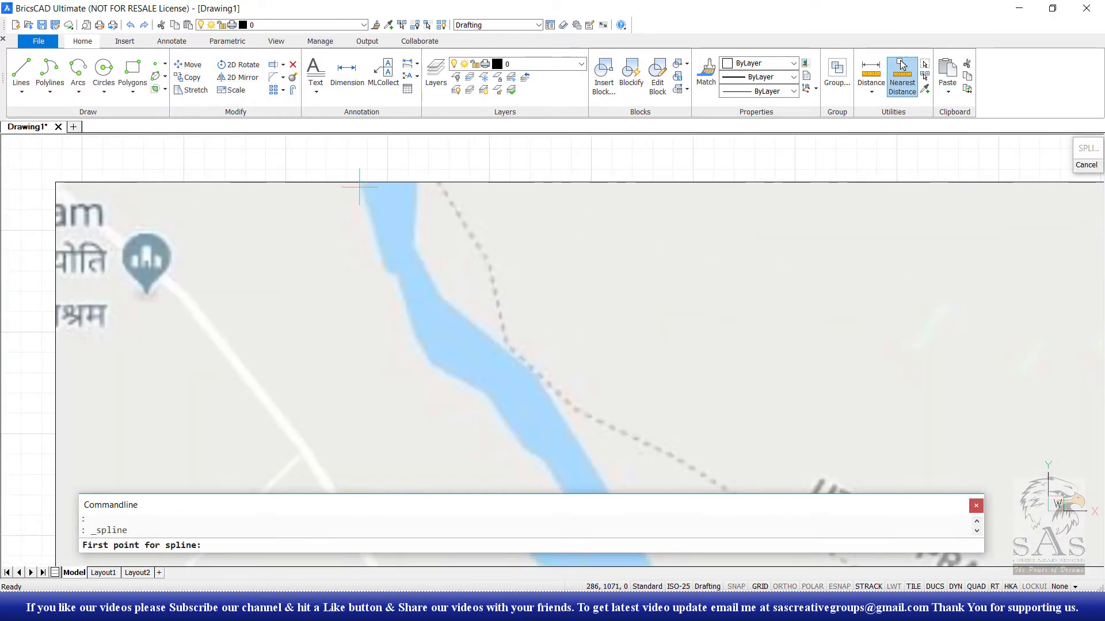
Step: Trace the spline down the river's western bank and around the small bay
click(386, 268)
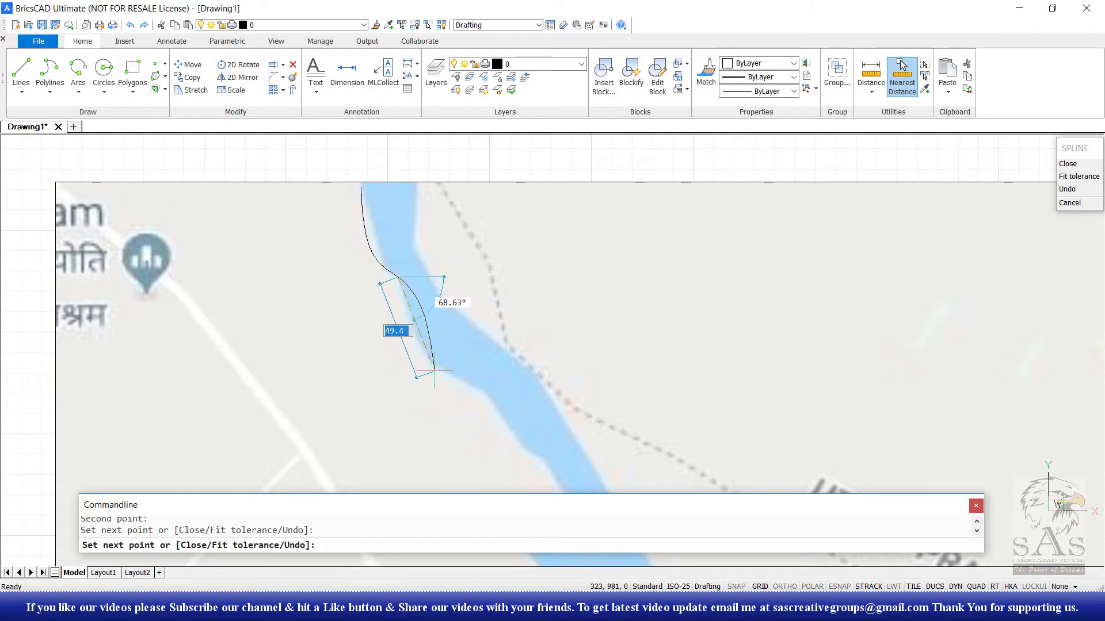
click(430, 365)
click(487, 391)
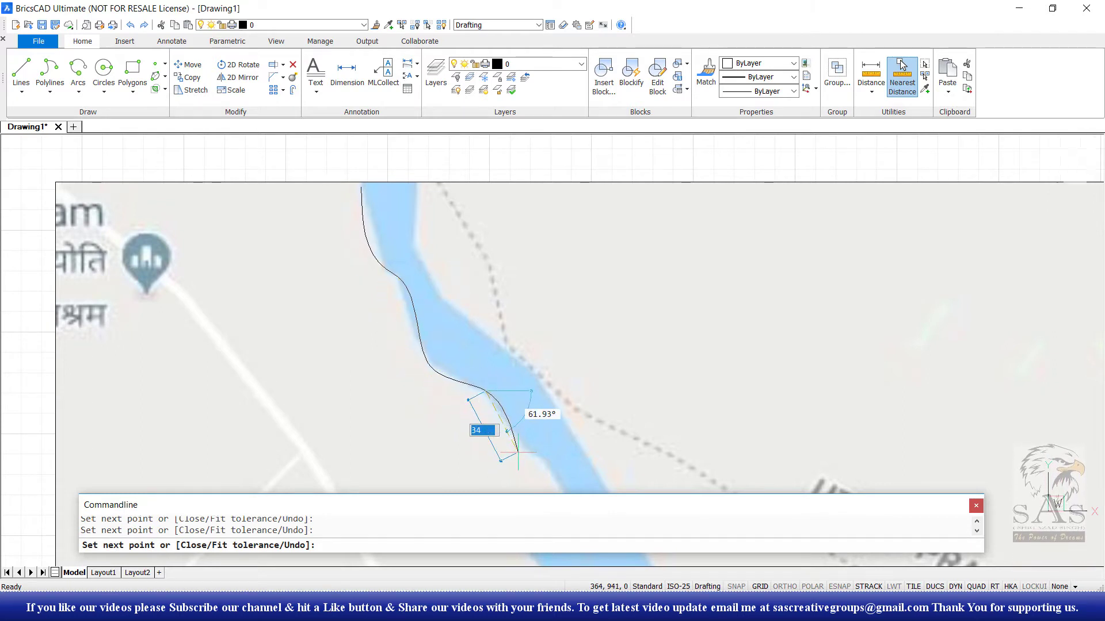
middle_drag(530, 461, 429, 266)
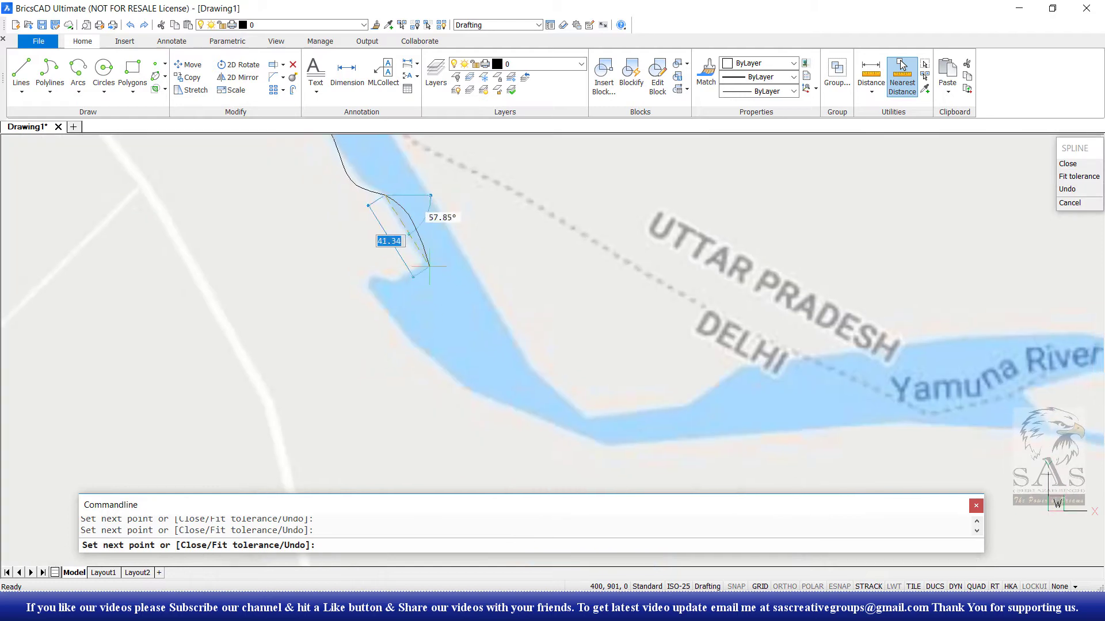
click(429, 266)
click(363, 276)
click(466, 389)
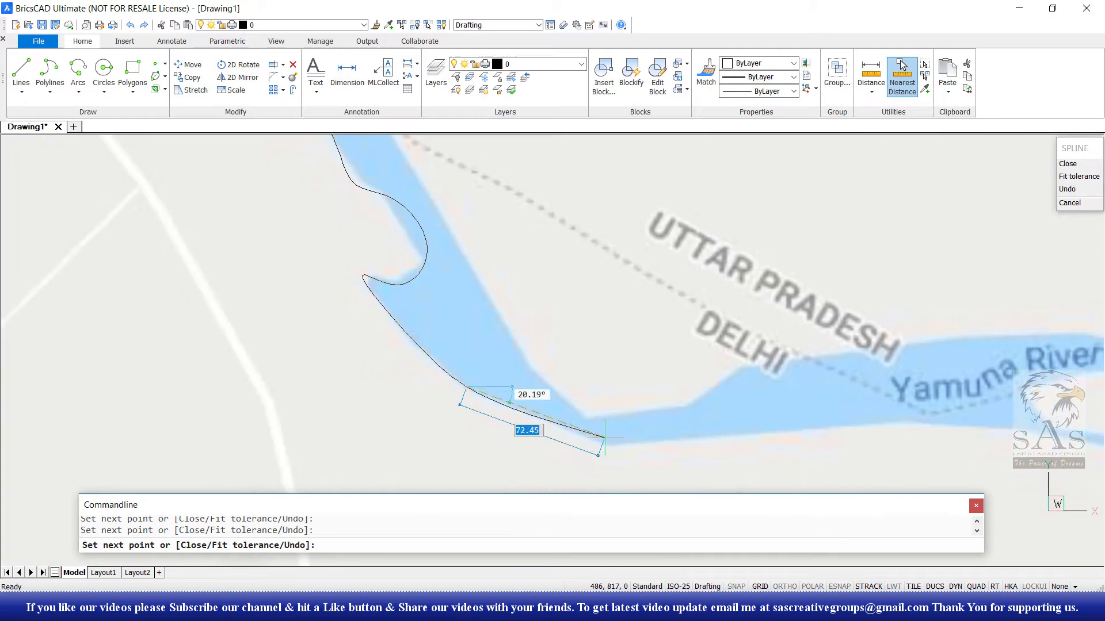
click(784, 407)
Step: Continue the spline along the south bank past the Harampur bend and finish it
middle_drag(946, 461, 784, 395)
scroll(782, 368, up, 2)
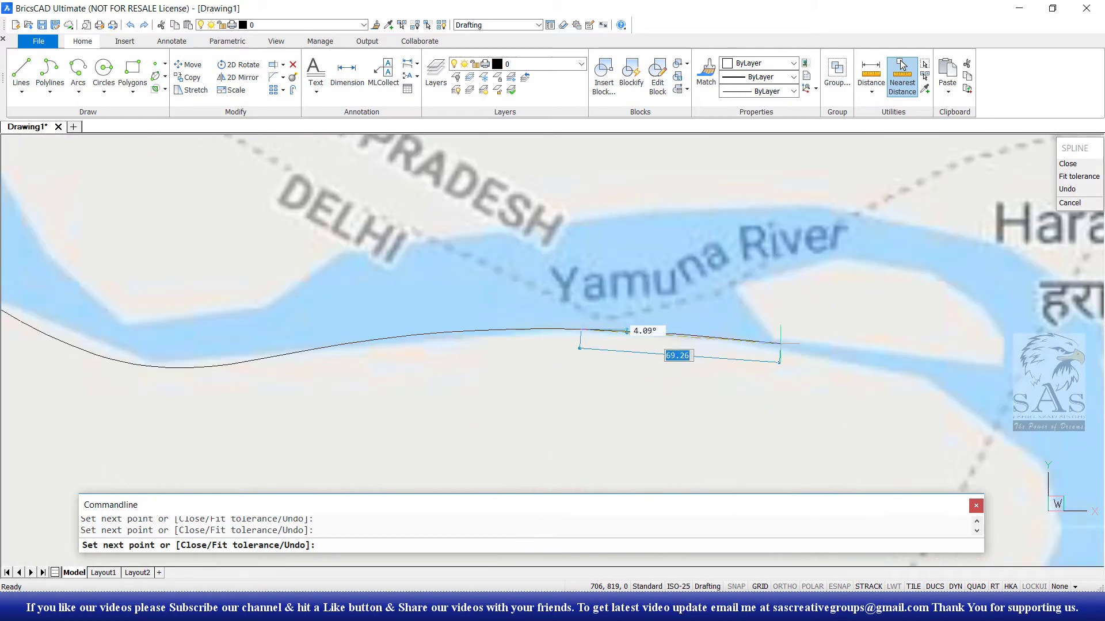
middle_drag(779, 344, 599, 308)
scroll(598, 308, down, 3)
click(569, 297)
click(650, 354)
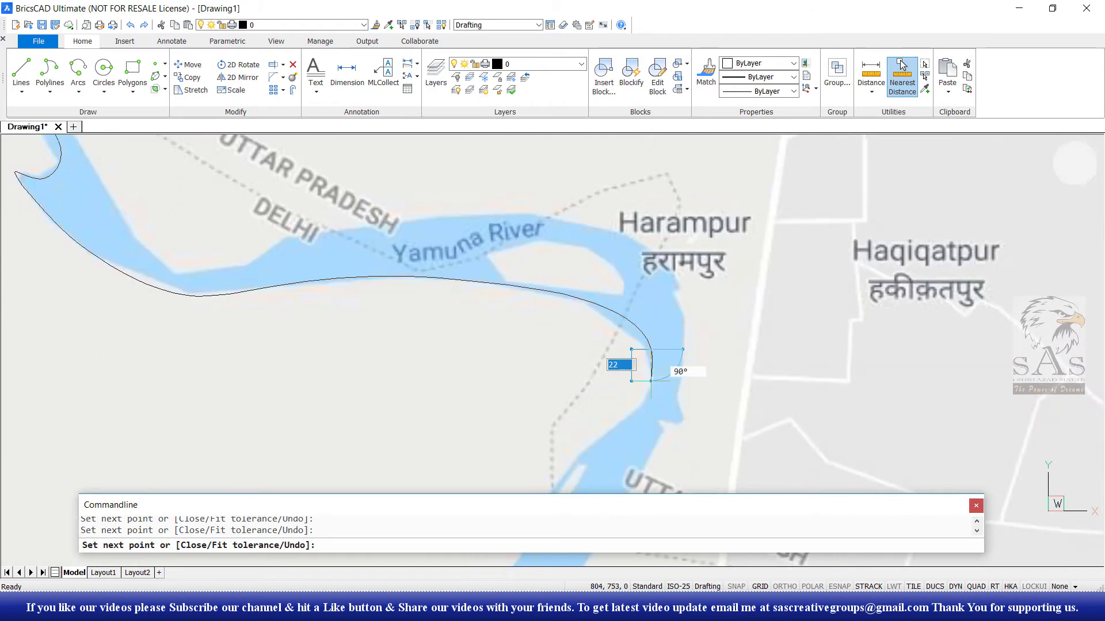
click(639, 407)
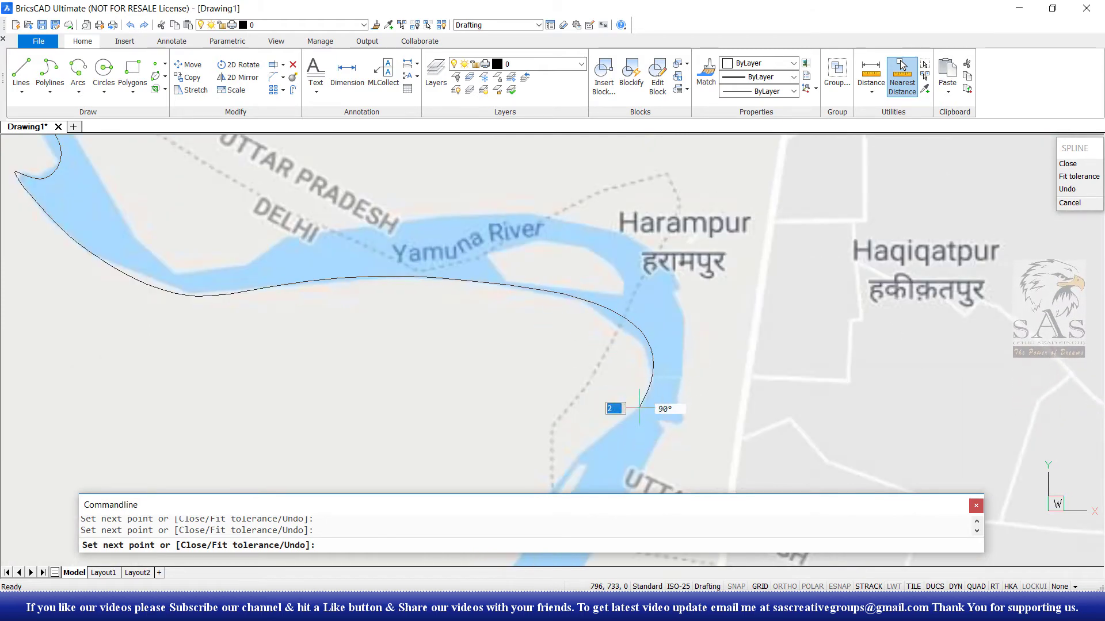
key(Return)
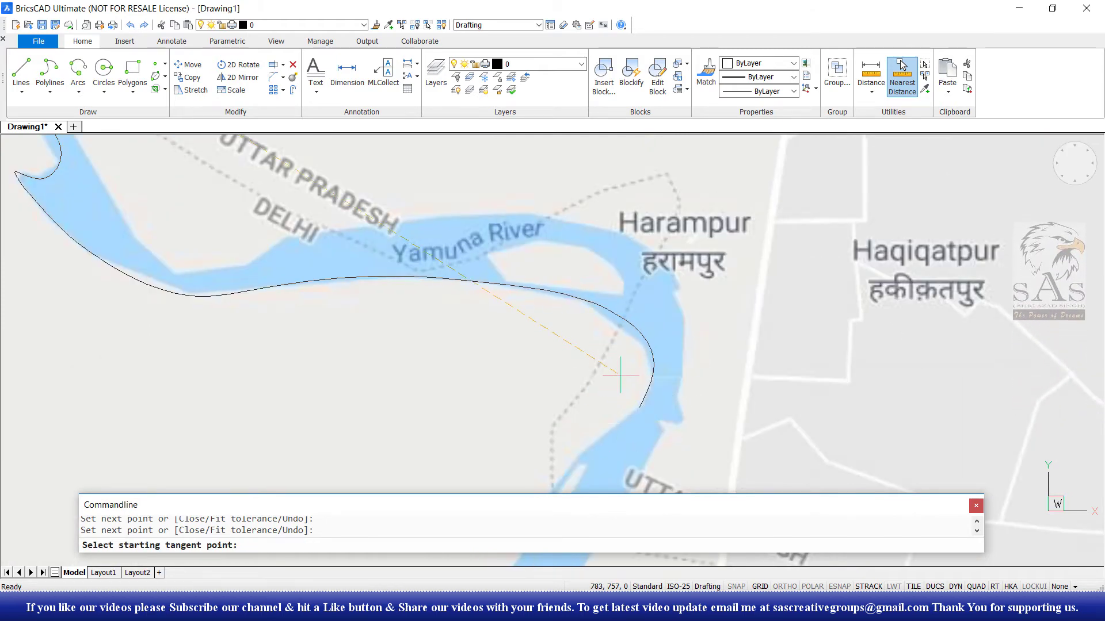
key(Return)
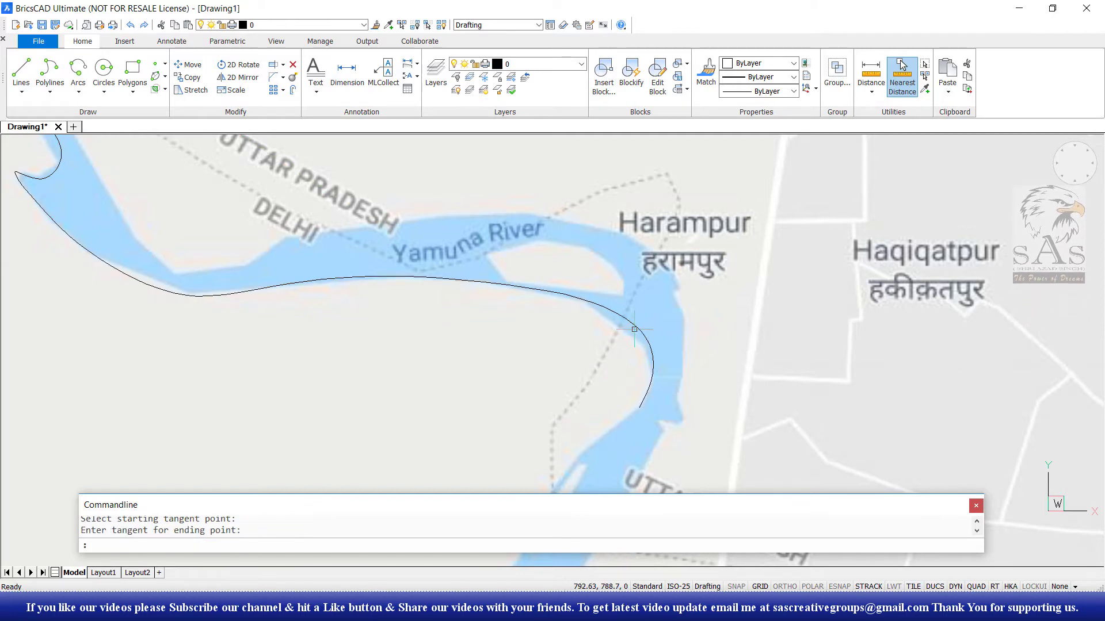
scroll(634, 329, up, 2)
scroll(634, 331, up, 3)
Step: Move three fit points of the bank spline near the Harampur bend onto the river edge
click(663, 305)
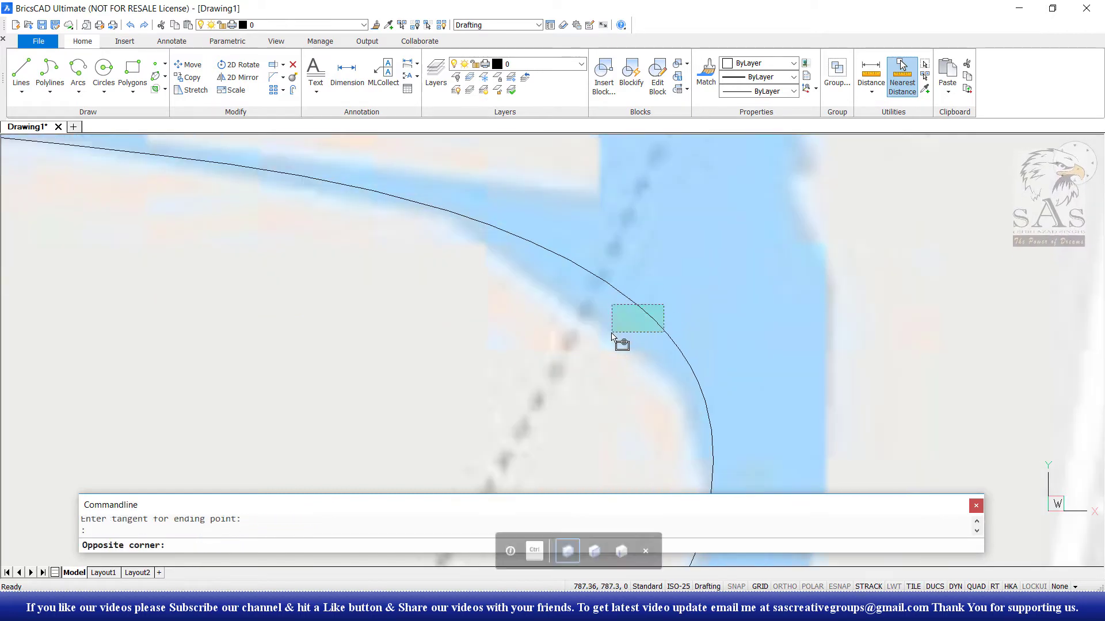
click(611, 333)
scroll(561, 356, down, 3)
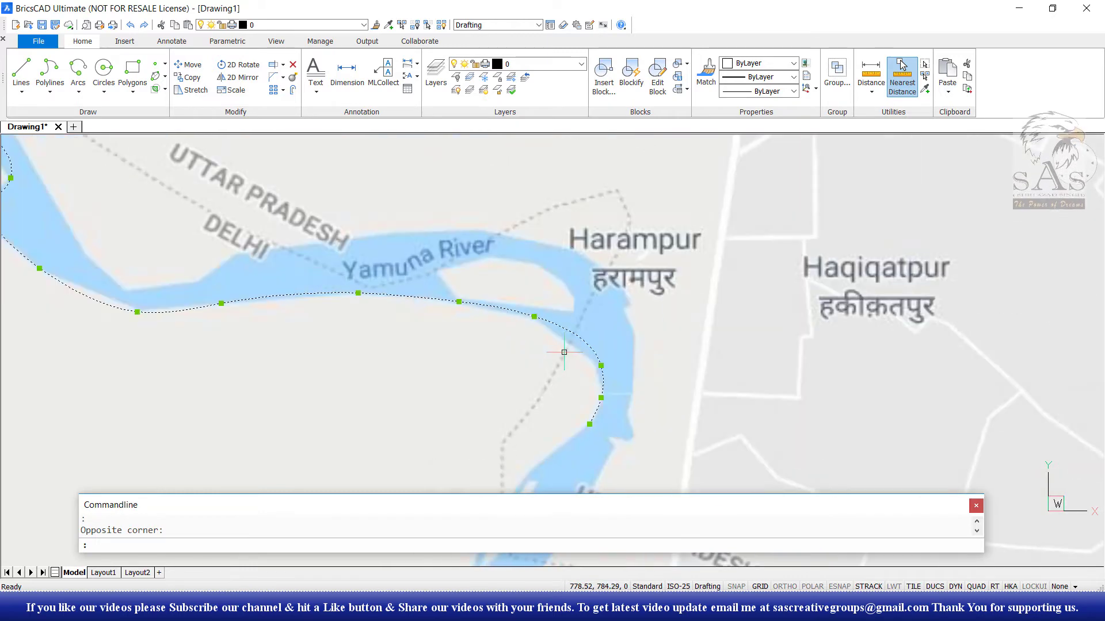
scroll(603, 366, up, 3)
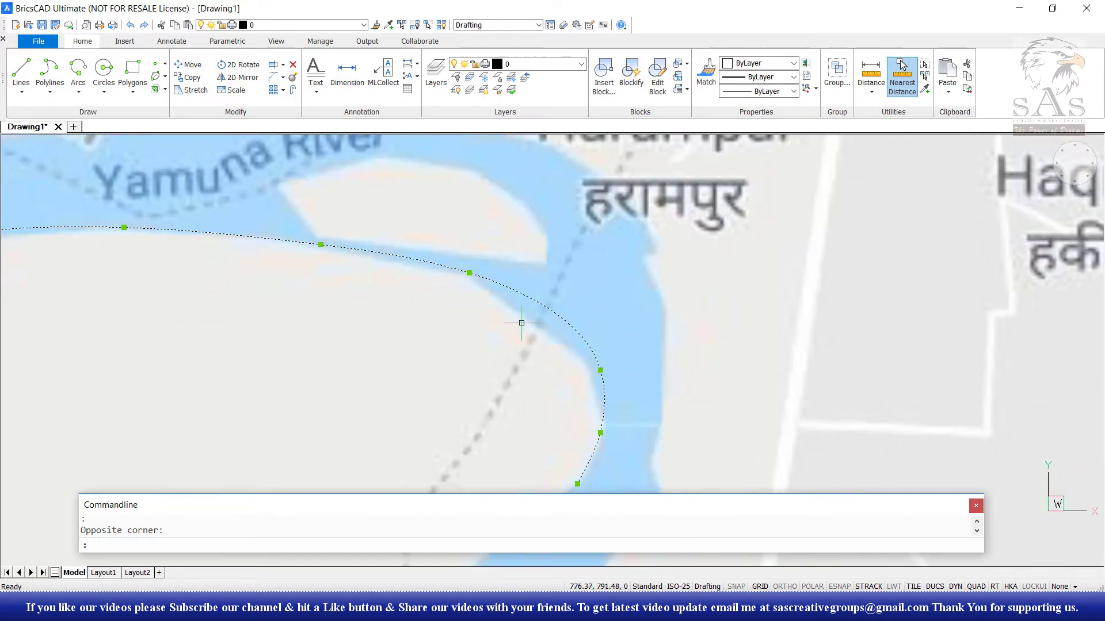
click(600, 370)
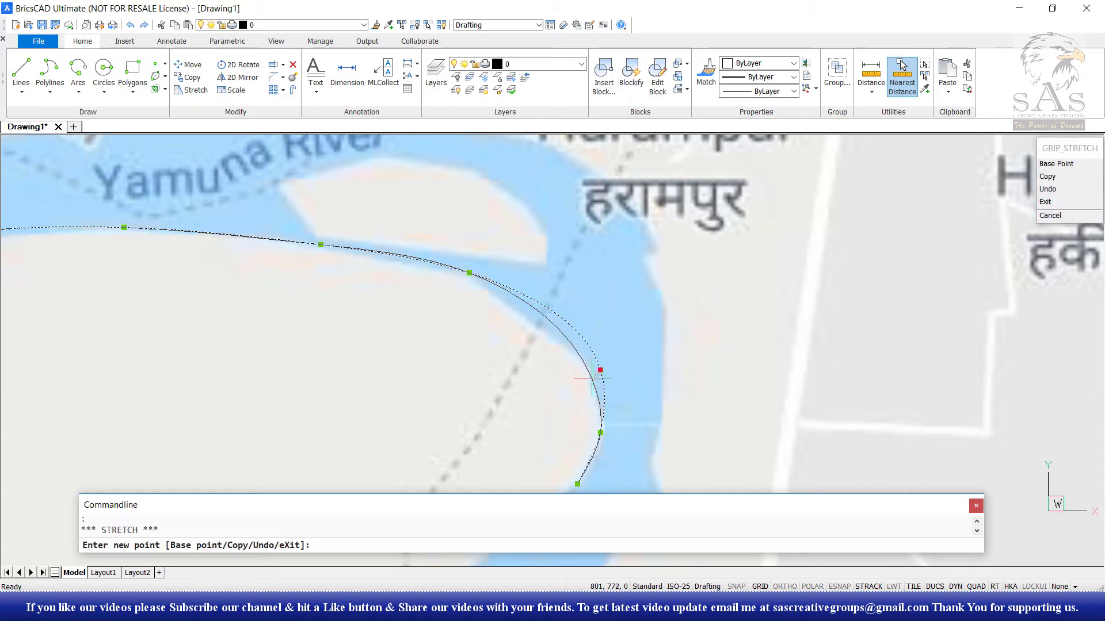
click(592, 378)
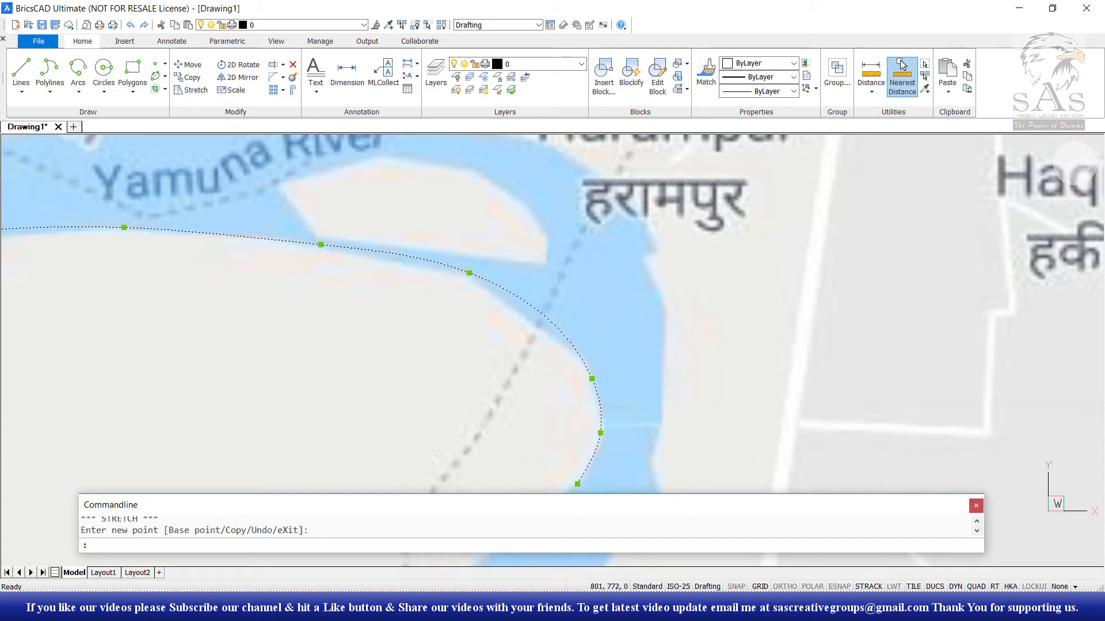
click(469, 272)
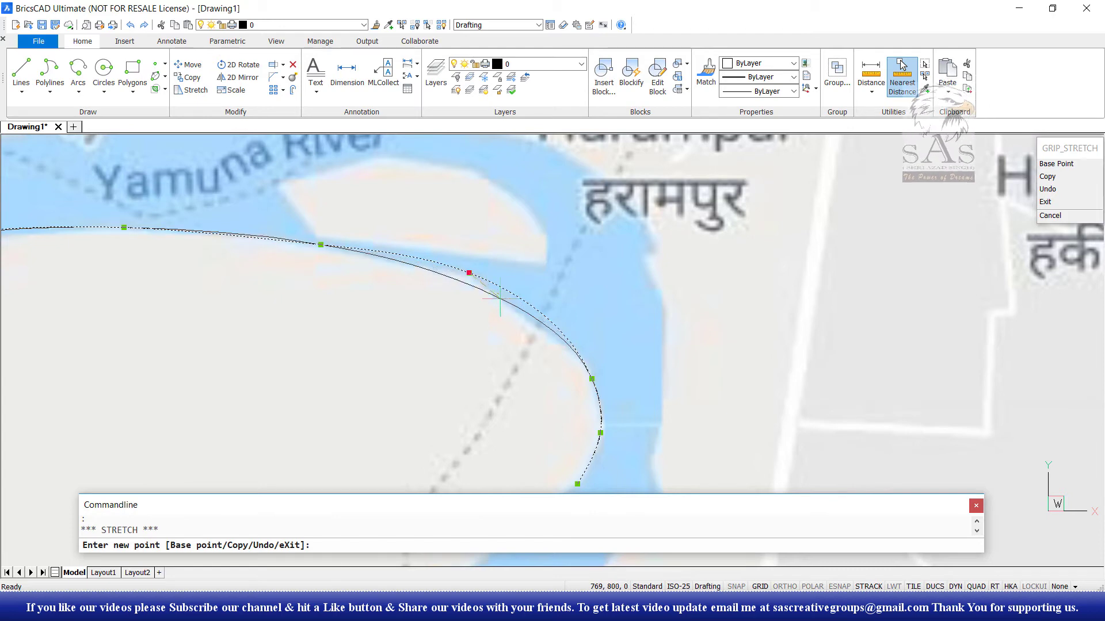
click(494, 295)
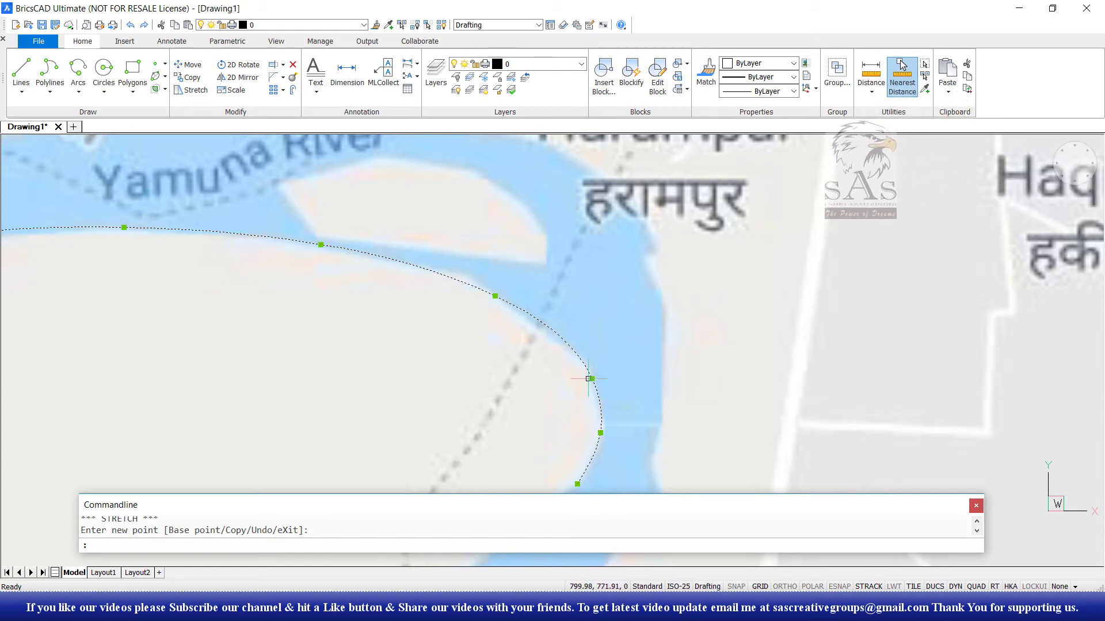
click(591, 378)
click(589, 378)
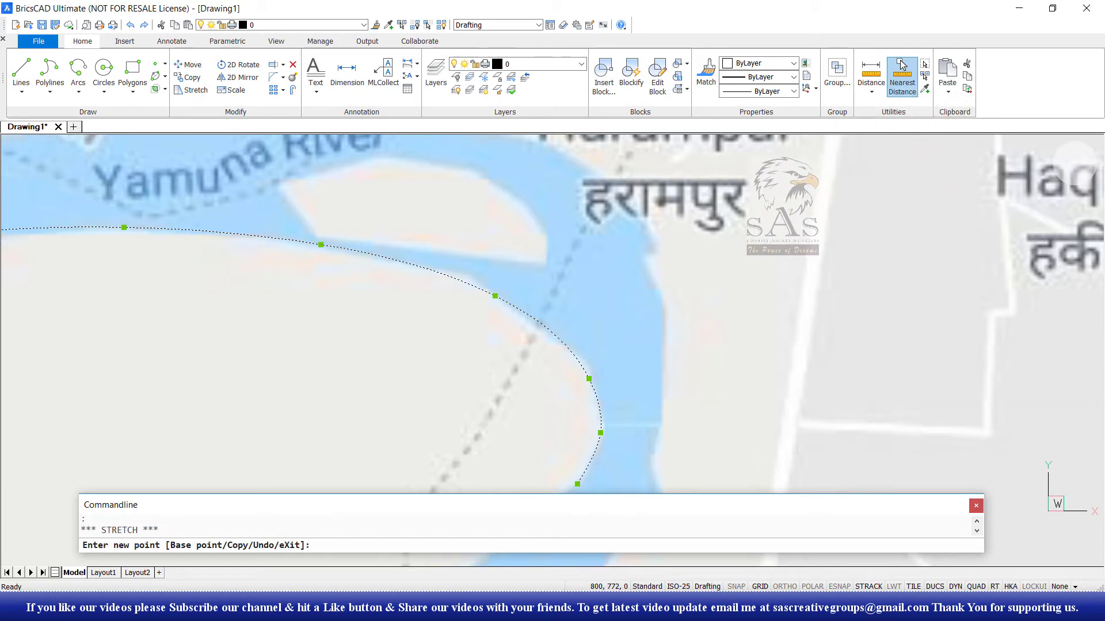
scroll(627, 374, down, 5)
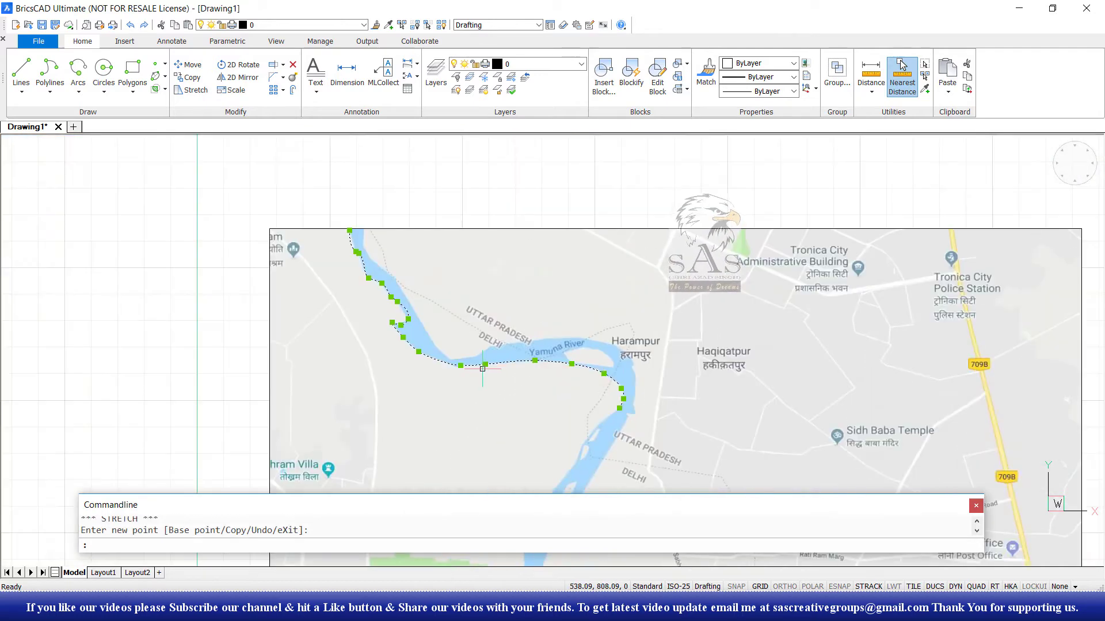
key(Escape)
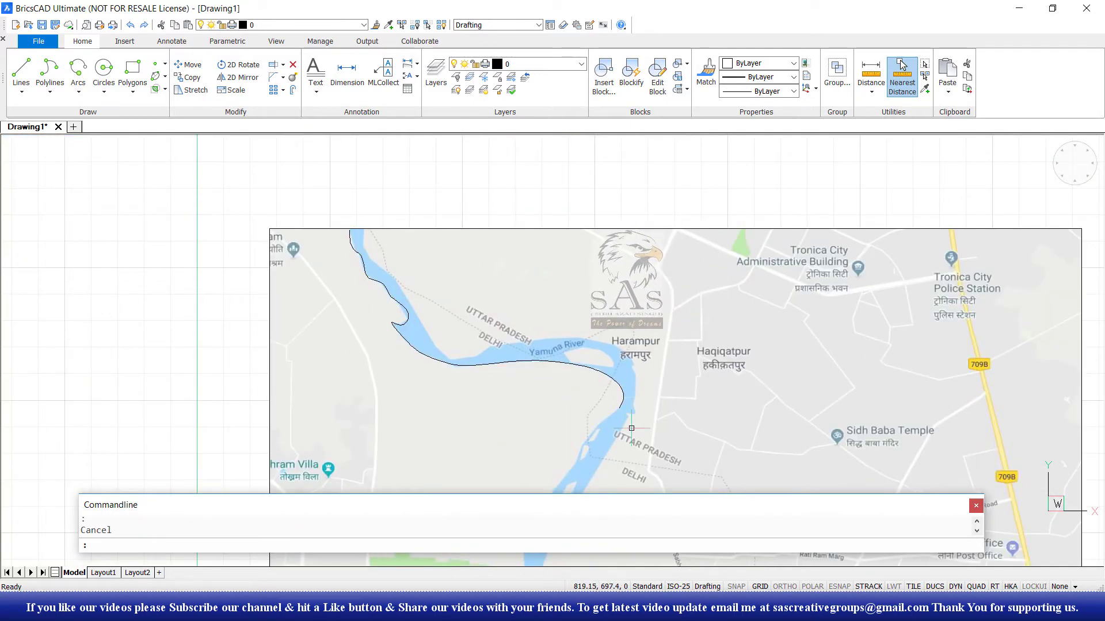
Step: Start a new spline at the top of the right bank and trace it downward
click(49, 69)
scroll(368, 231, up, 3)
scroll(368, 230, up, 3)
click(328, 236)
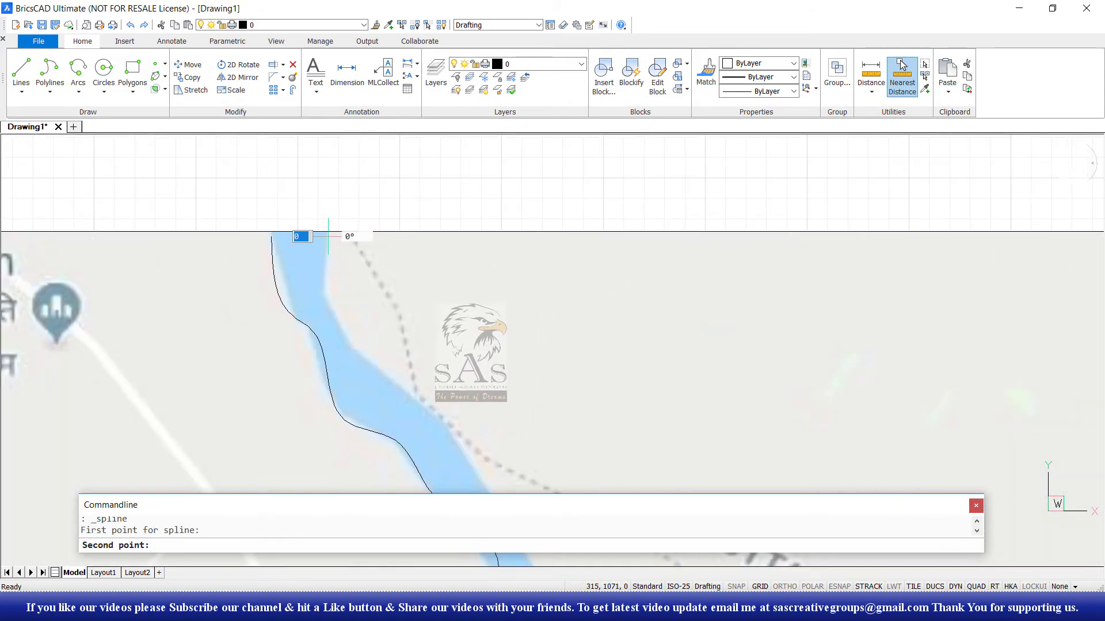
click(322, 288)
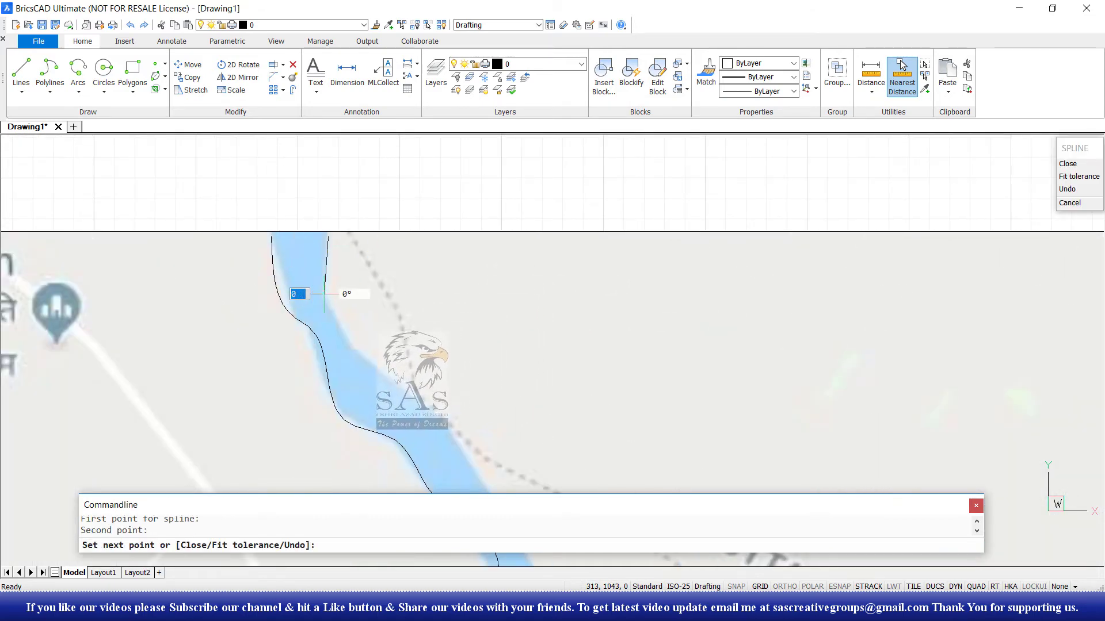
click(330, 325)
click(368, 364)
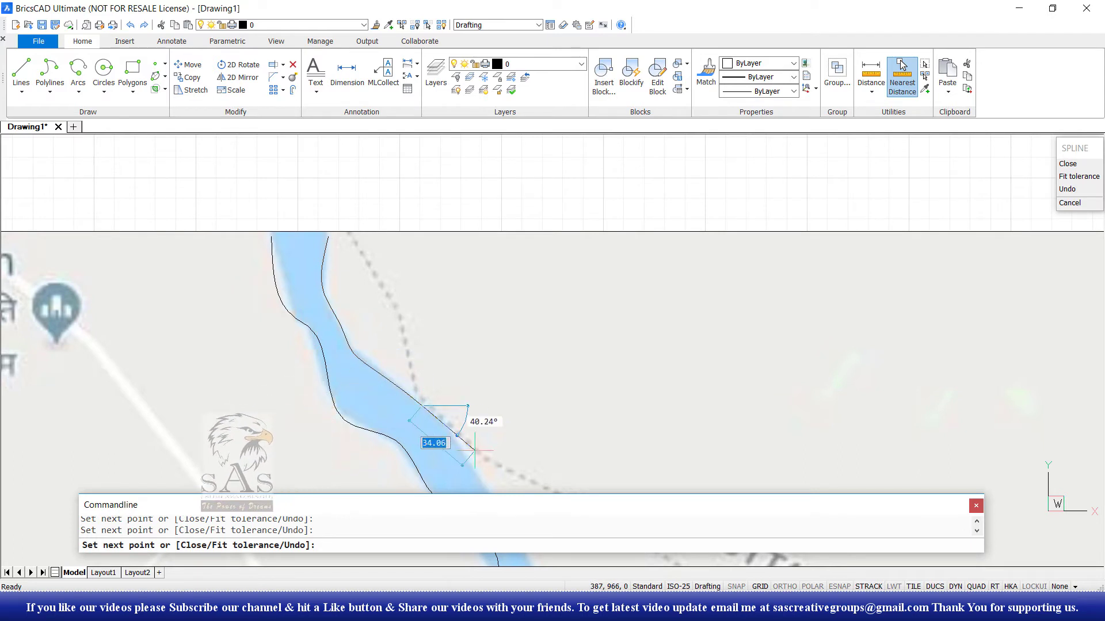
click(465, 449)
scroll(489, 446, up, 3)
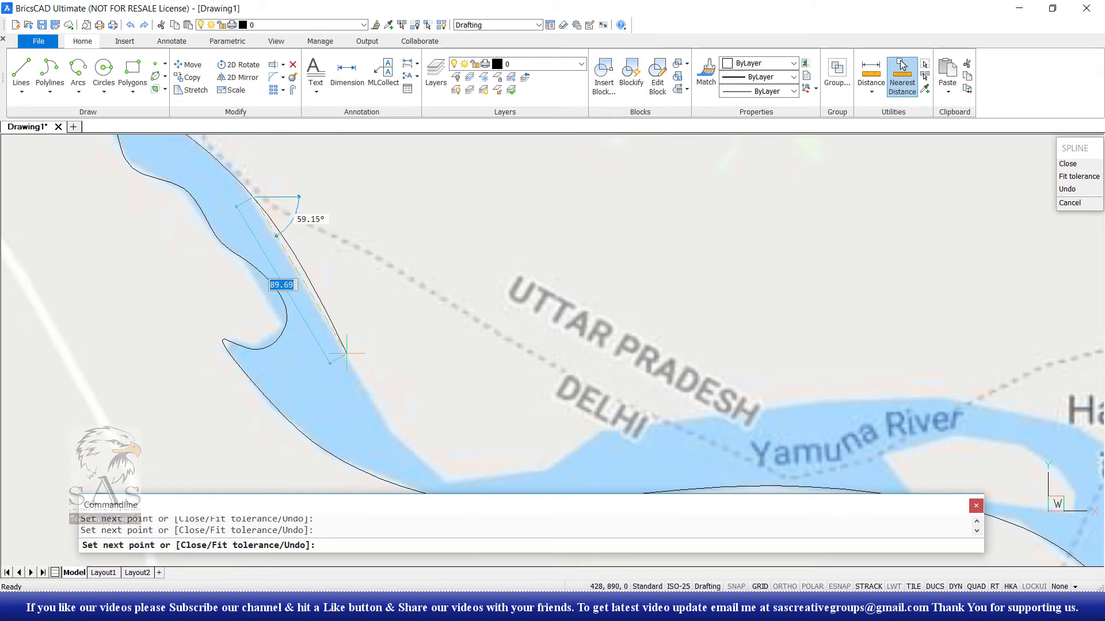
drag(255, 206, 335, 284)
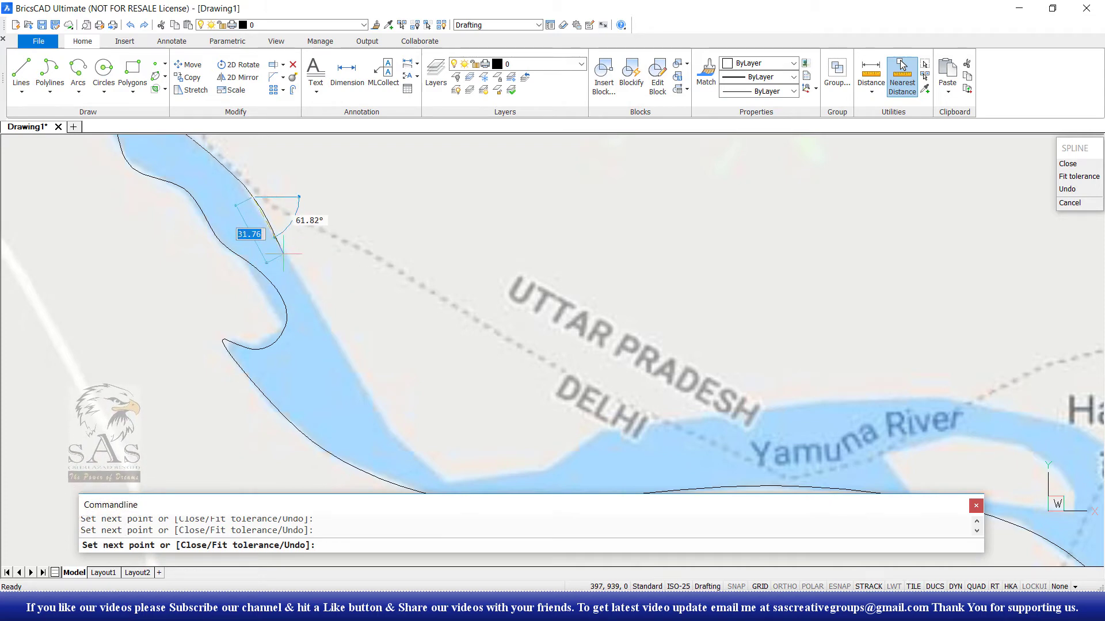
Step: Continue the spline down the right bank past the bay, undoing misplaced points
click(285, 254)
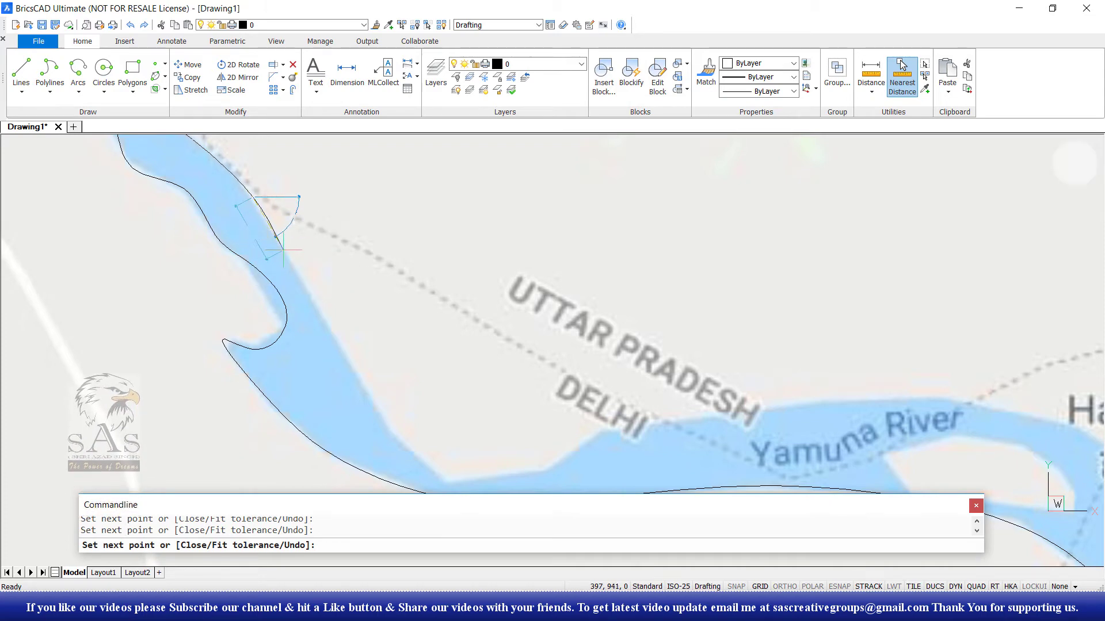
click(344, 350)
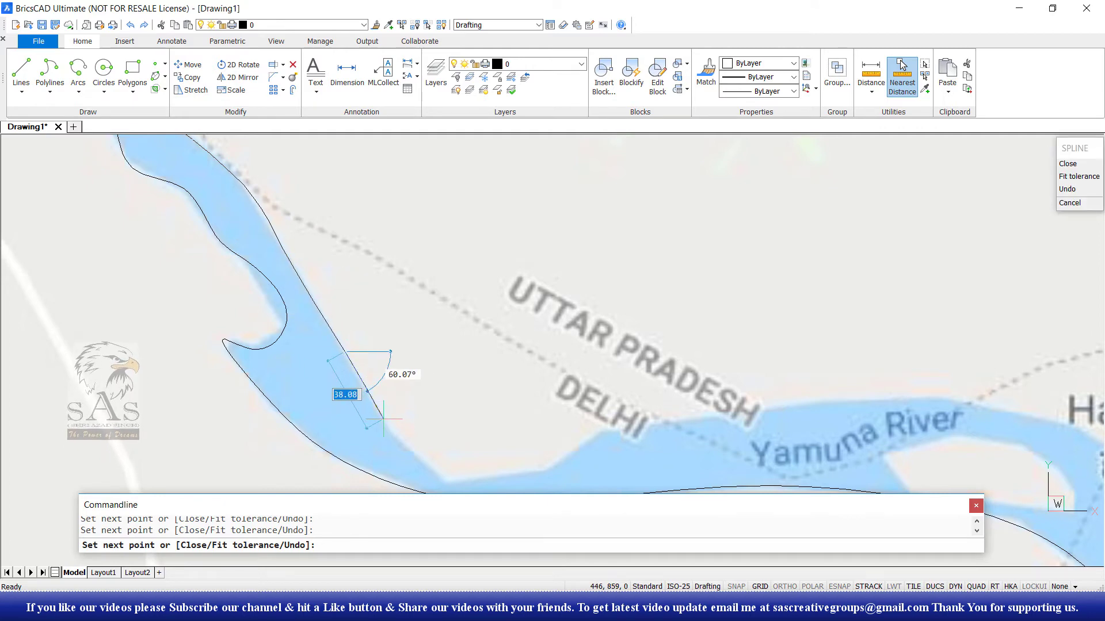
click(400, 440)
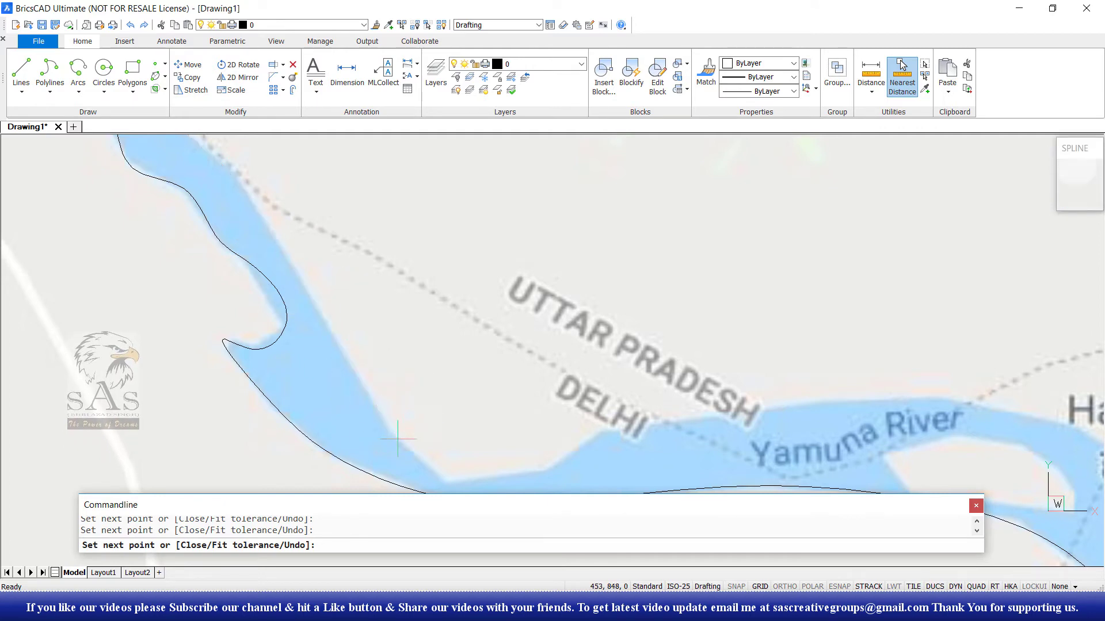
click(443, 483)
scroll(541, 462, down, 3)
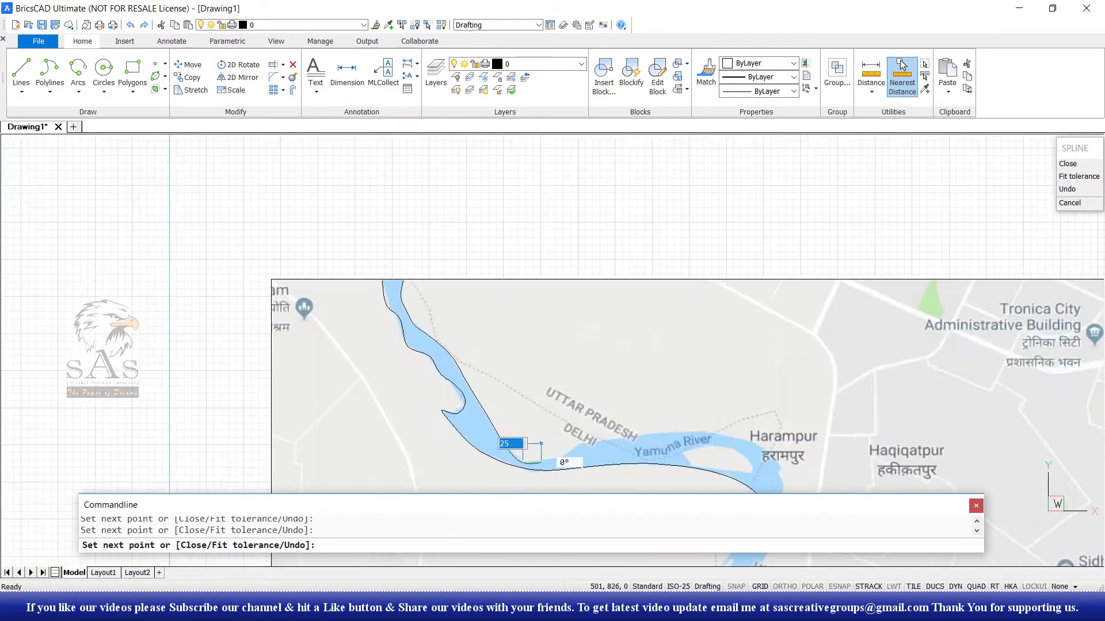
scroll(541, 462, up, 3)
key(ctrl+z)
key(ctrl+z)
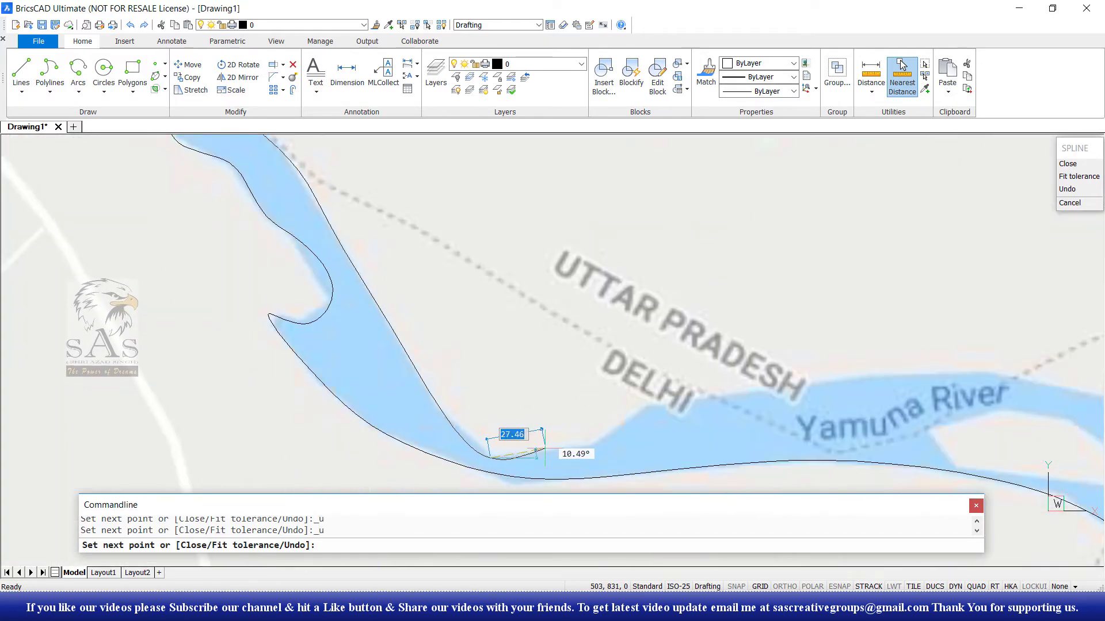
Step: Extend the bank line along the upper bank past the Yamuna River label
click(592, 441)
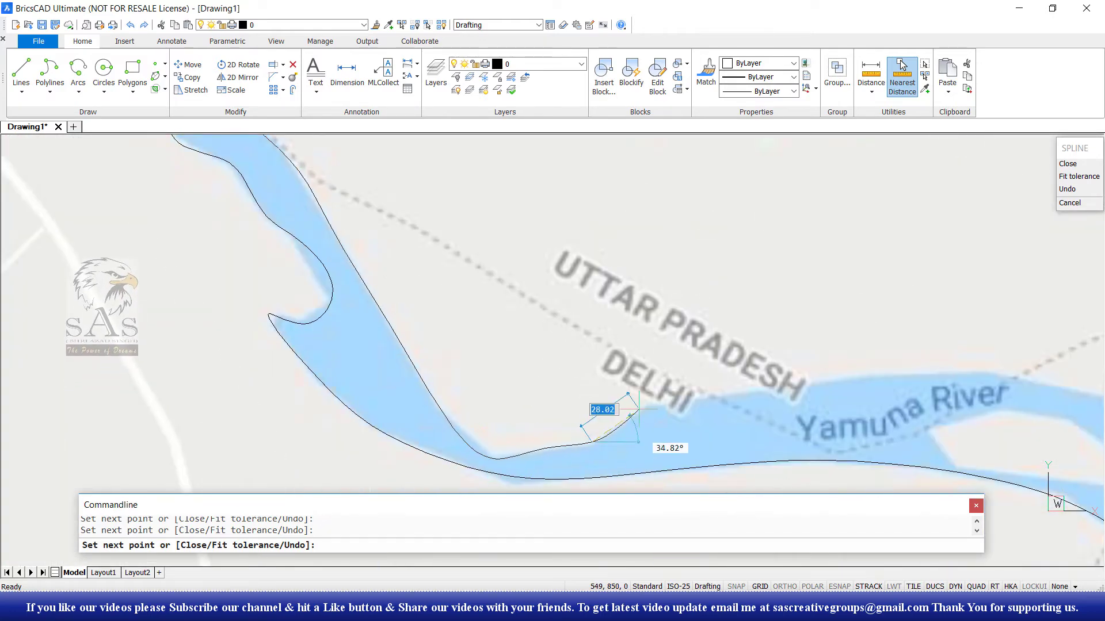
click(747, 384)
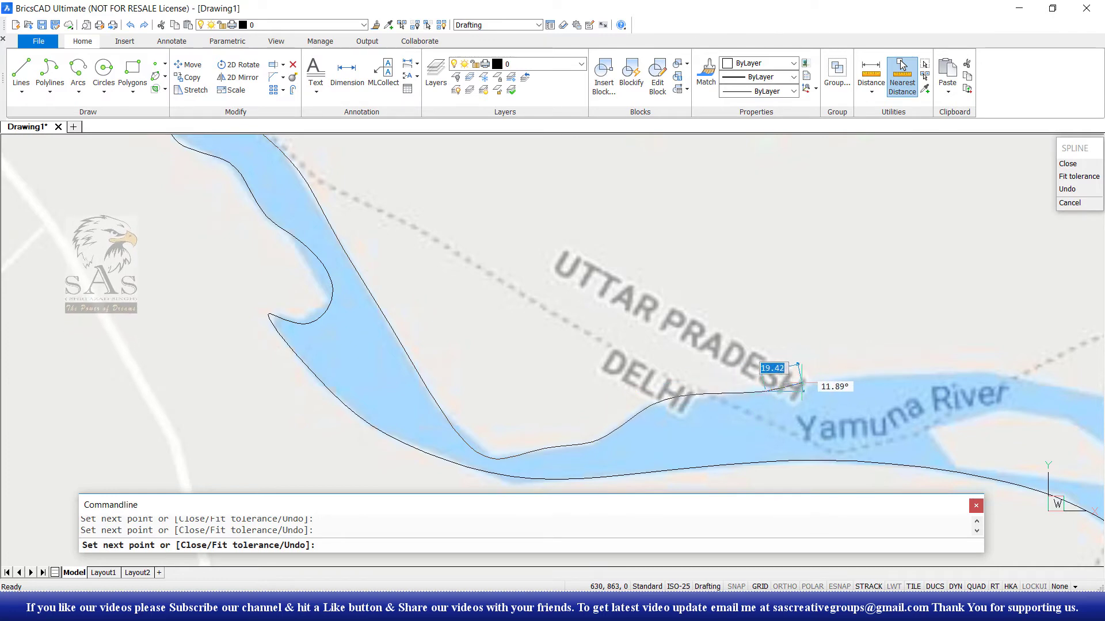
key(ctrl+z)
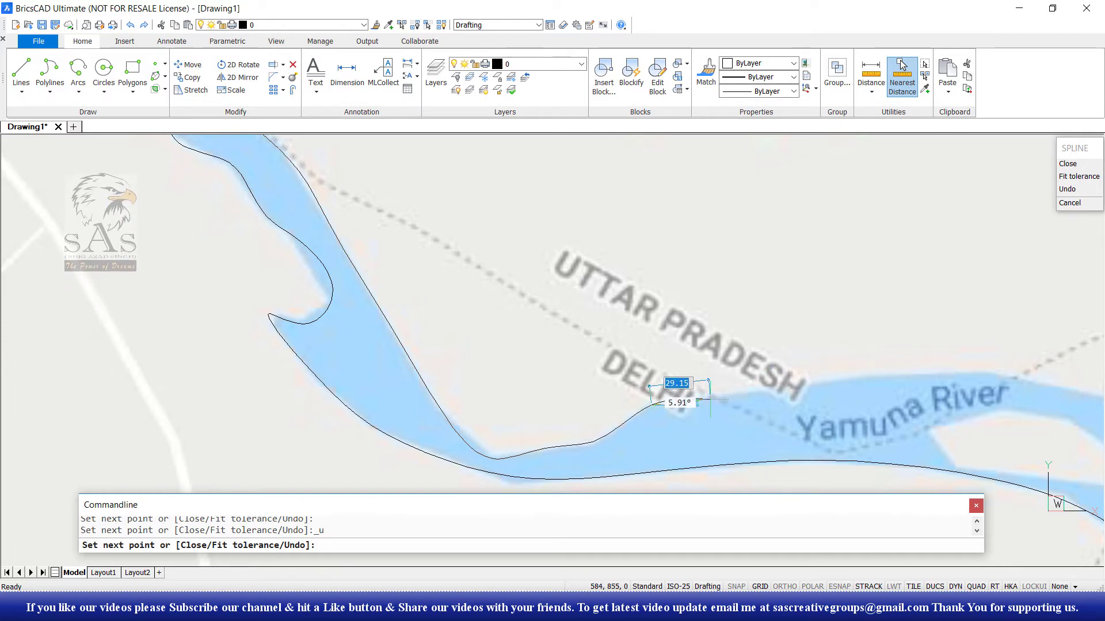
click(711, 396)
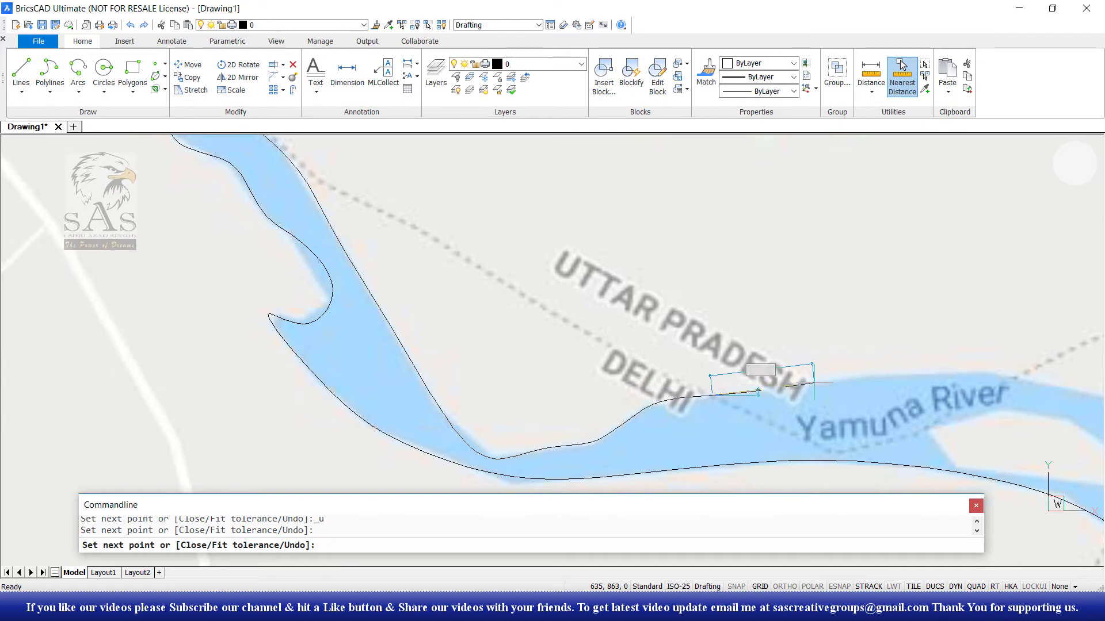
click(811, 381)
click(943, 371)
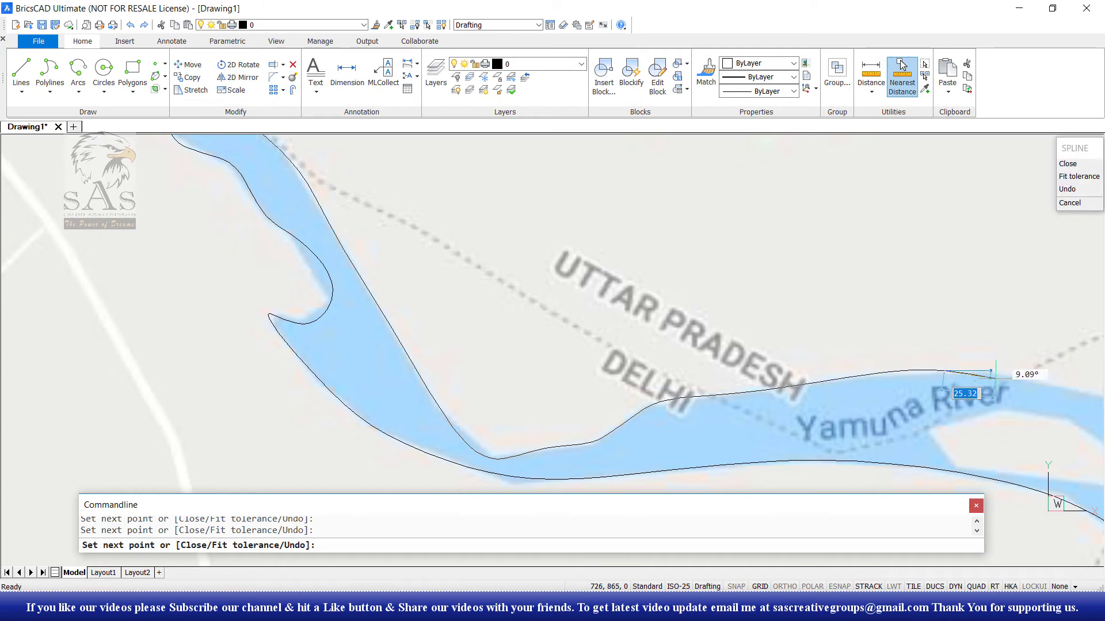
click(1036, 381)
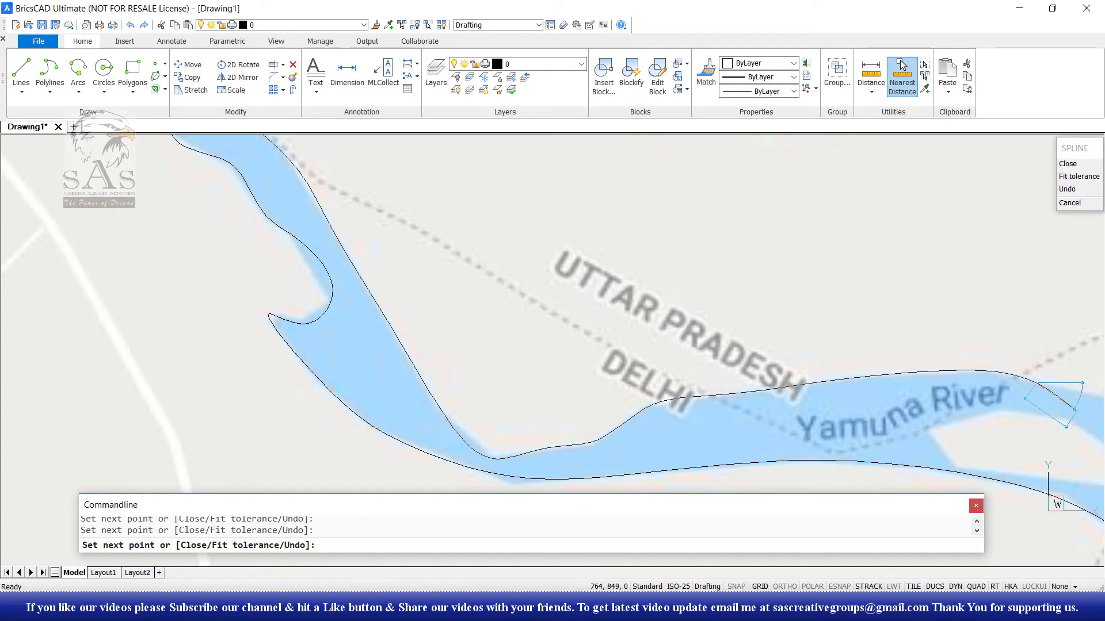
Step: Curve the spline around the Harampur bend, finish its points and accept the start tangent
middle_drag(1036, 380, 633, 290)
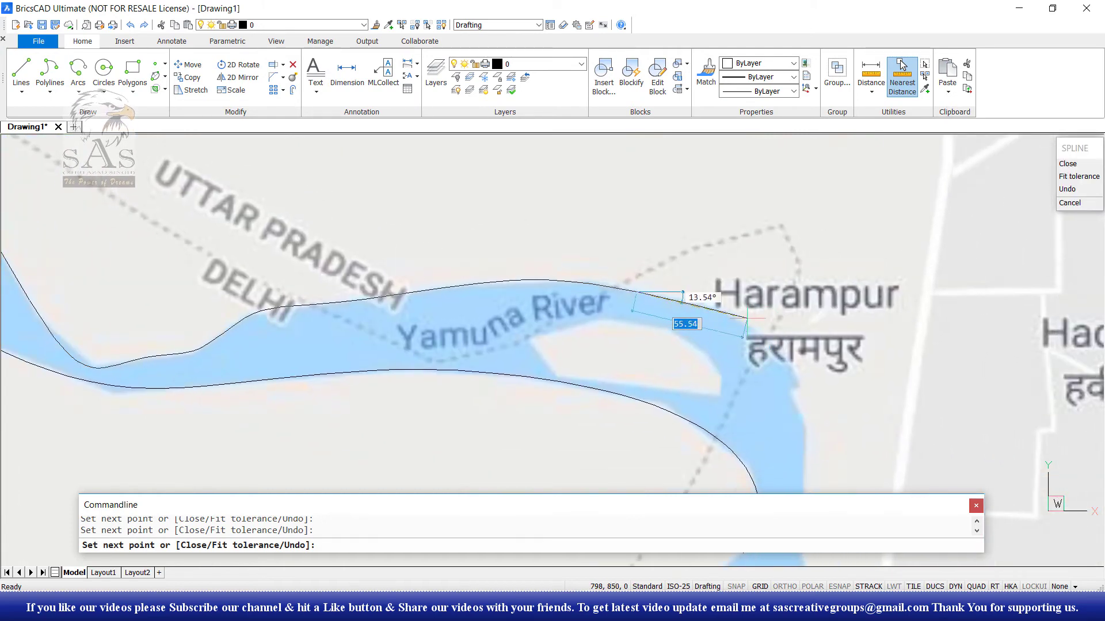
click(722, 305)
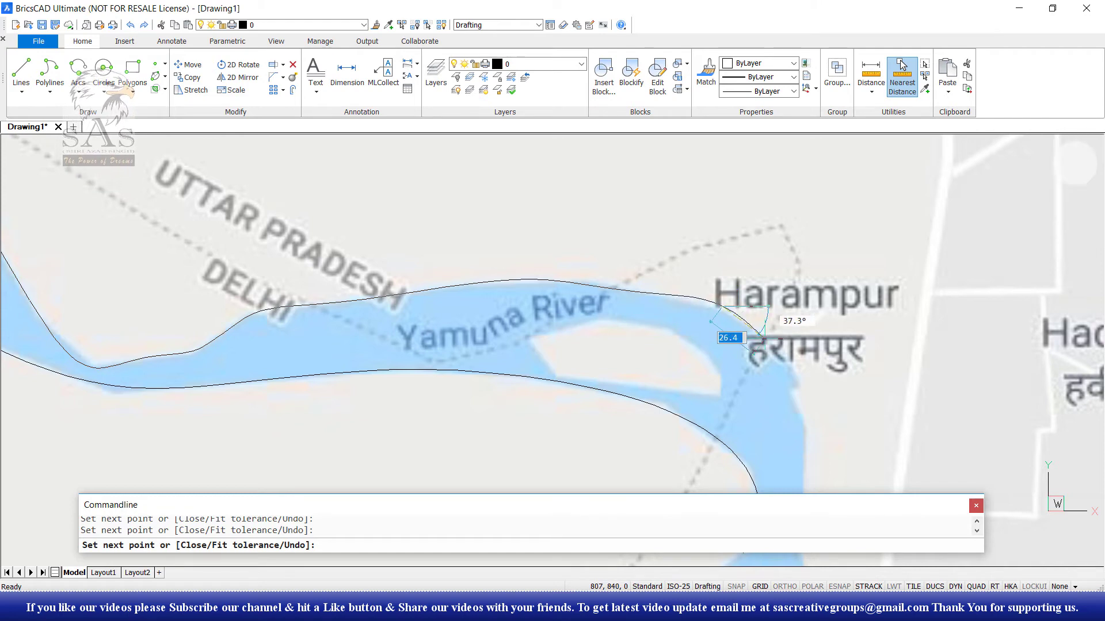
click(765, 341)
click(797, 386)
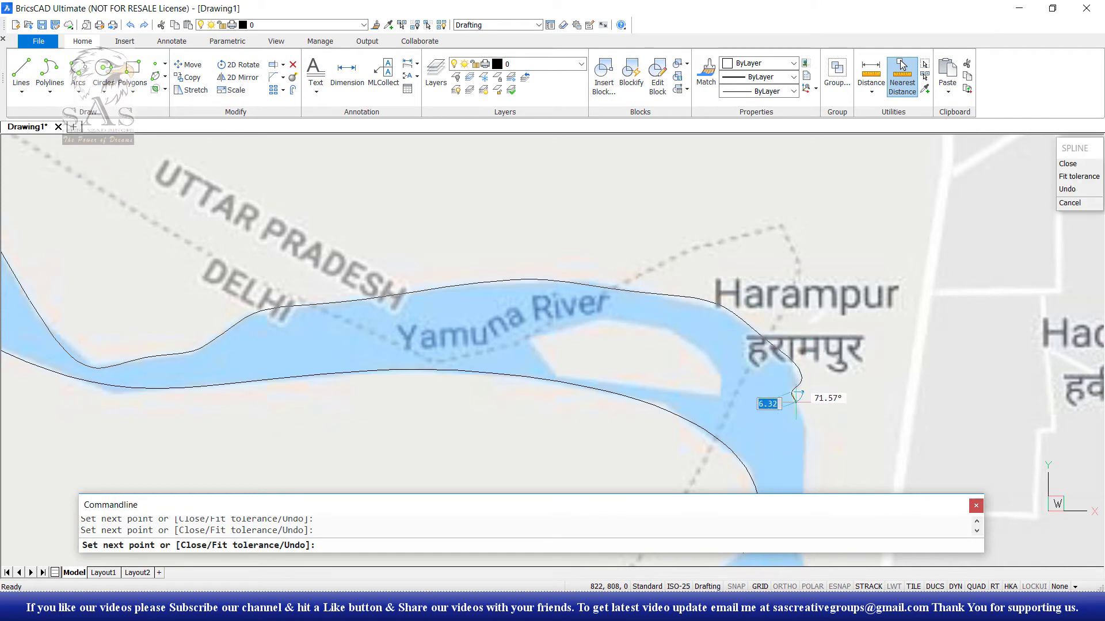
click(804, 424)
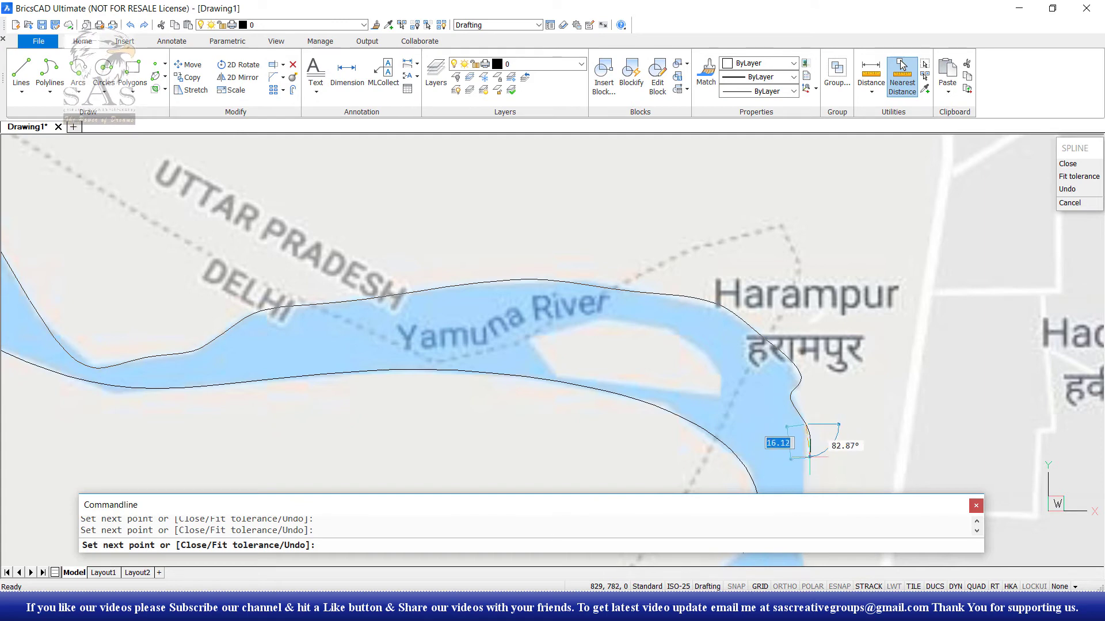
click(806, 448)
key(Return)
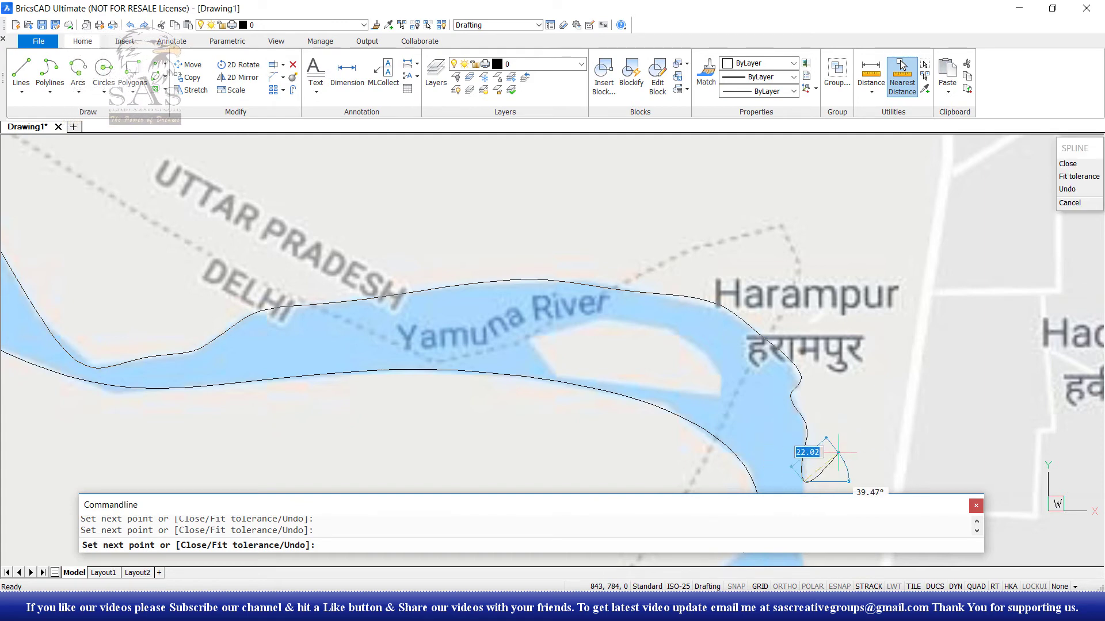
key(Return)
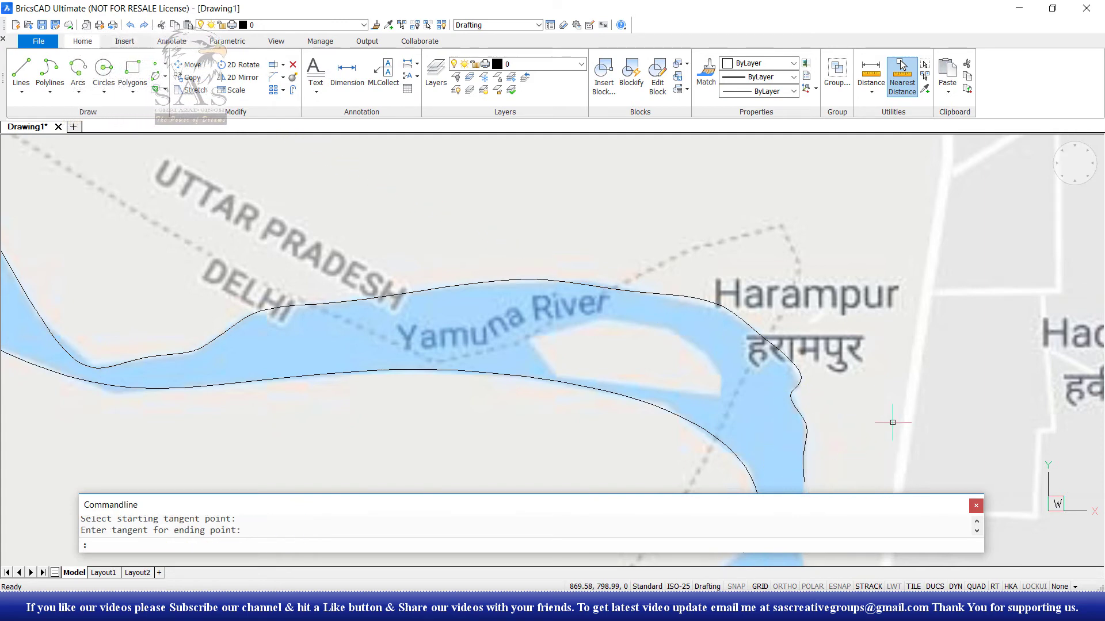
Step: Start a new spline at the island's western tip and trace its upper edge around the eastern end
scroll(547, 326, down, 5)
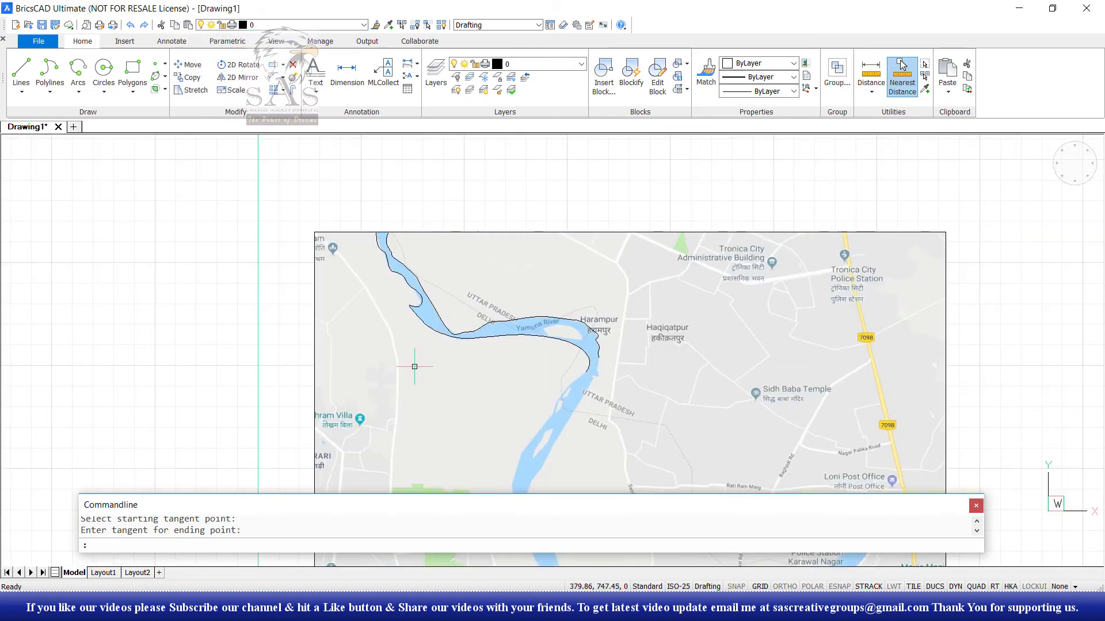
key(Escape)
scroll(658, 323, down, 3)
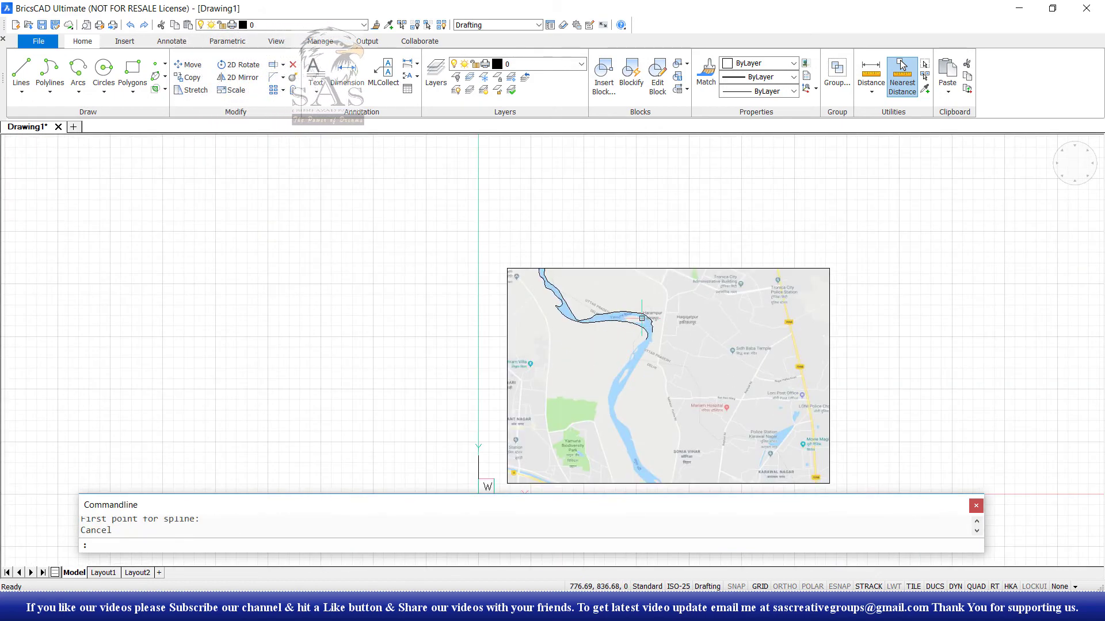
scroll(641, 318, up, 3)
key(Return)
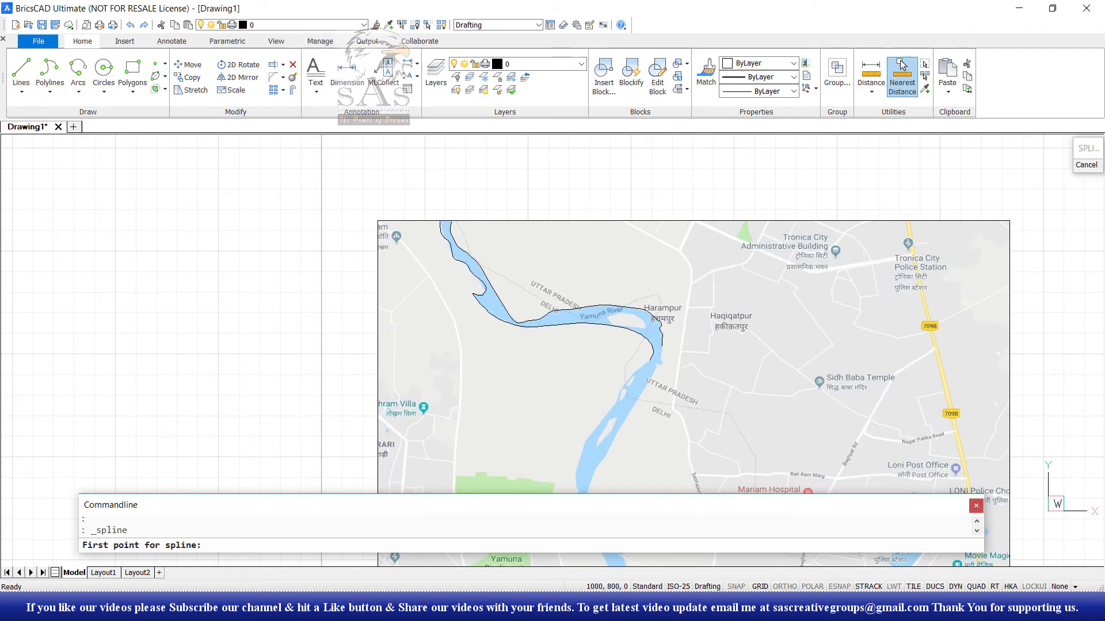
scroll(724, 331, up, 10)
scroll(544, 355, down, 3)
click(558, 326)
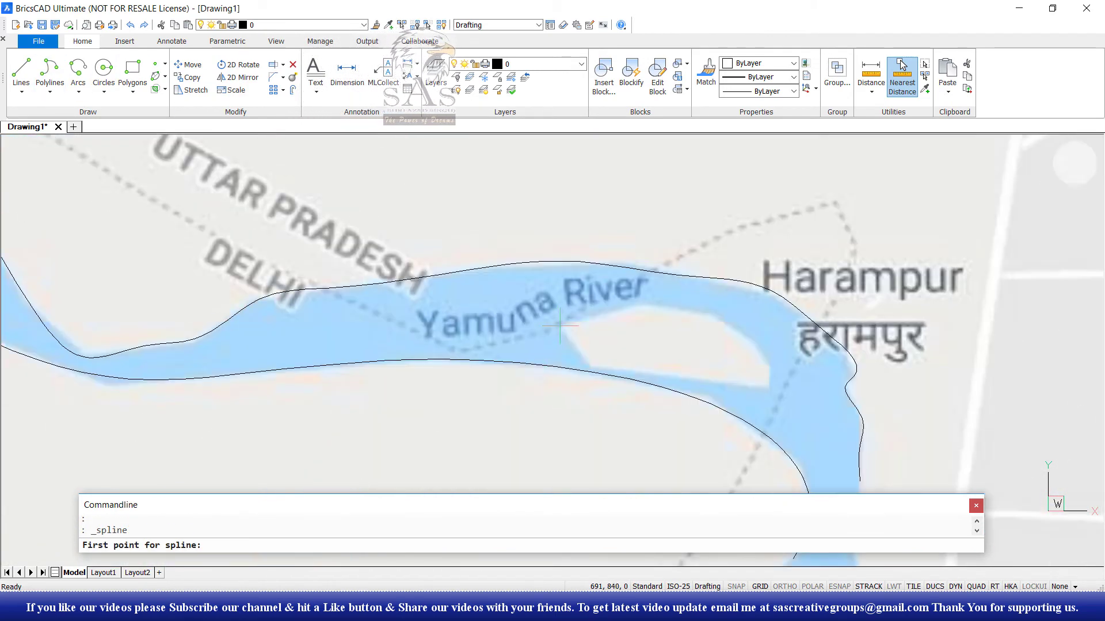
click(639, 309)
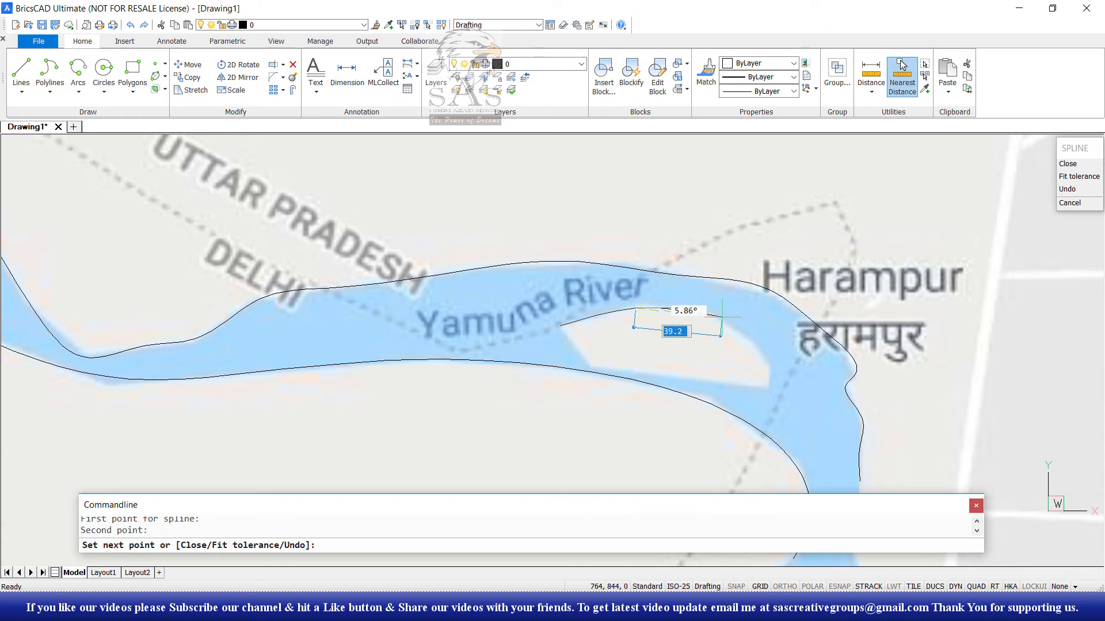
click(710, 320)
click(751, 340)
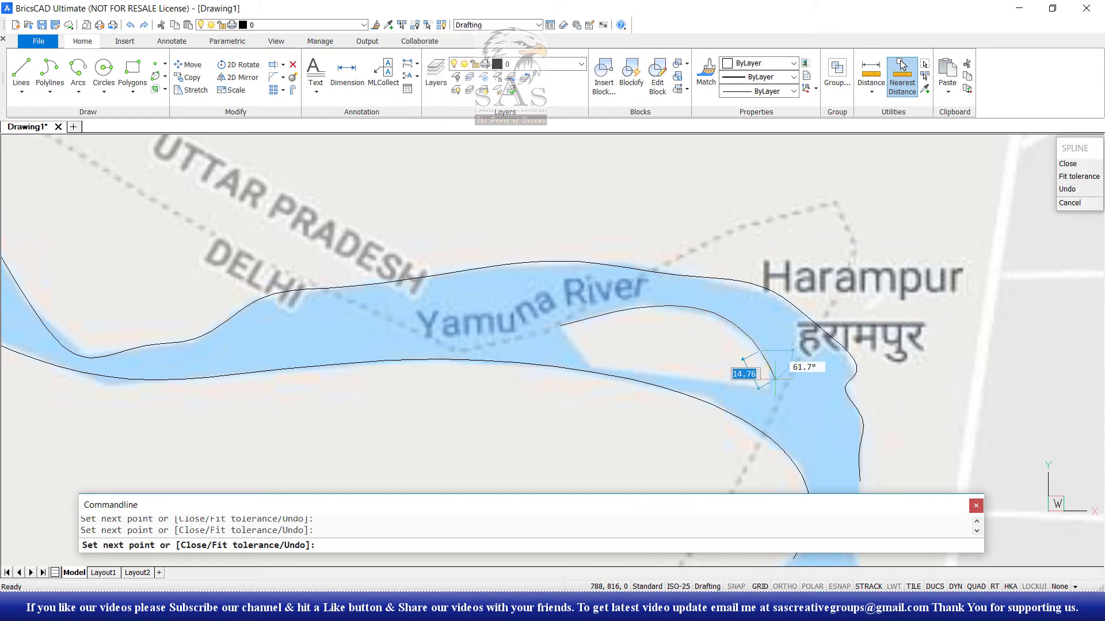
click(770, 366)
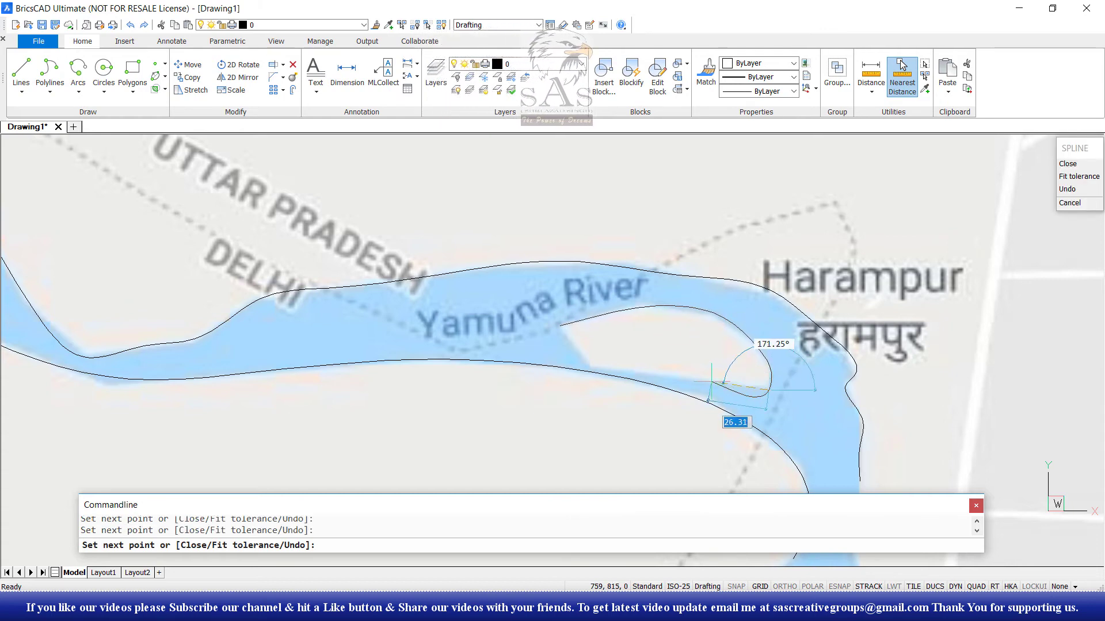
Step: Trace the island's lower edge back to the tip, close the outline with default tangents, and zoom out
click(739, 385)
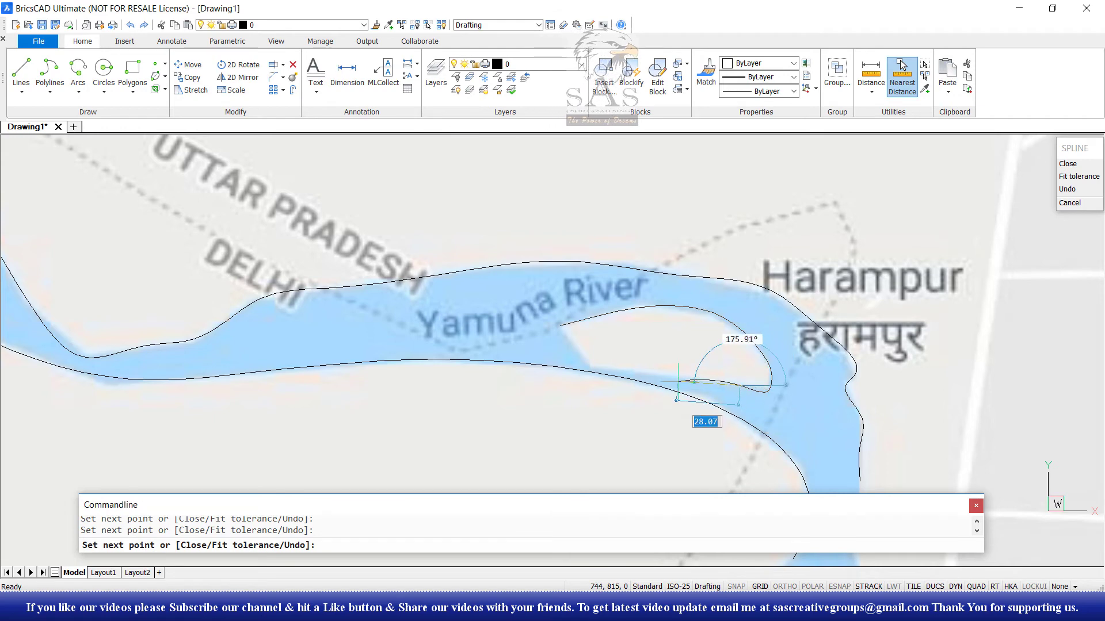
click(683, 378)
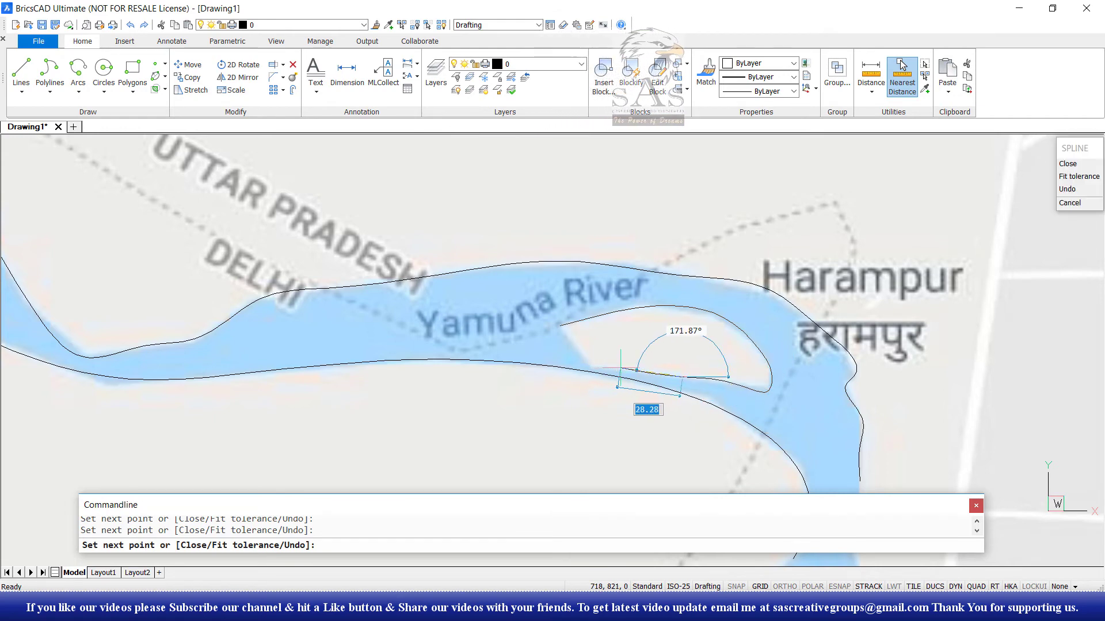
click(620, 369)
click(596, 369)
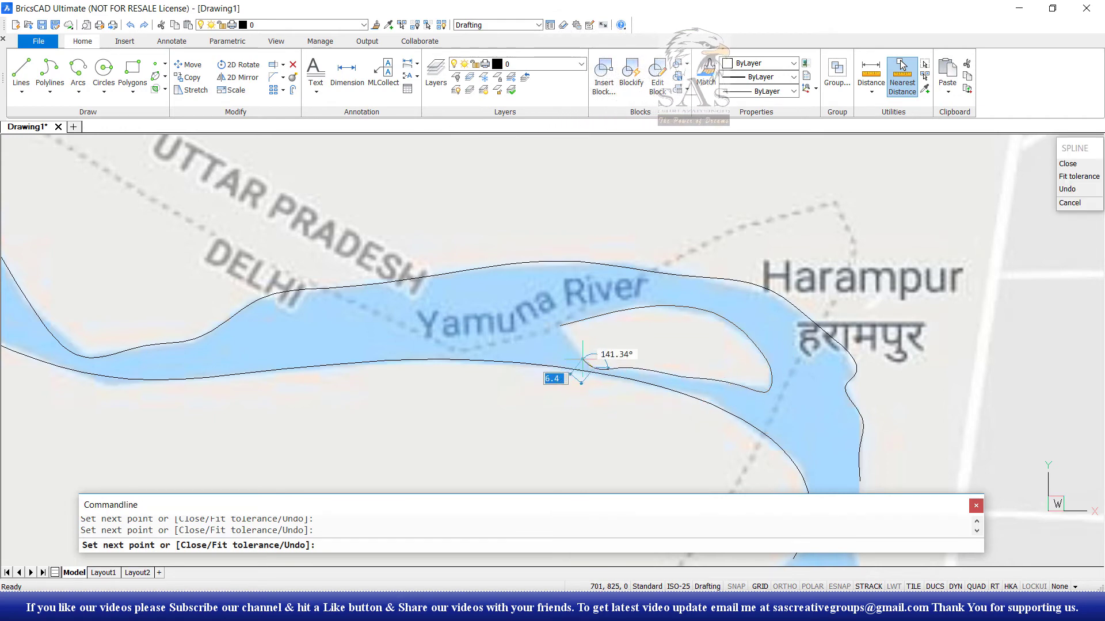
click(559, 326)
key(Return)
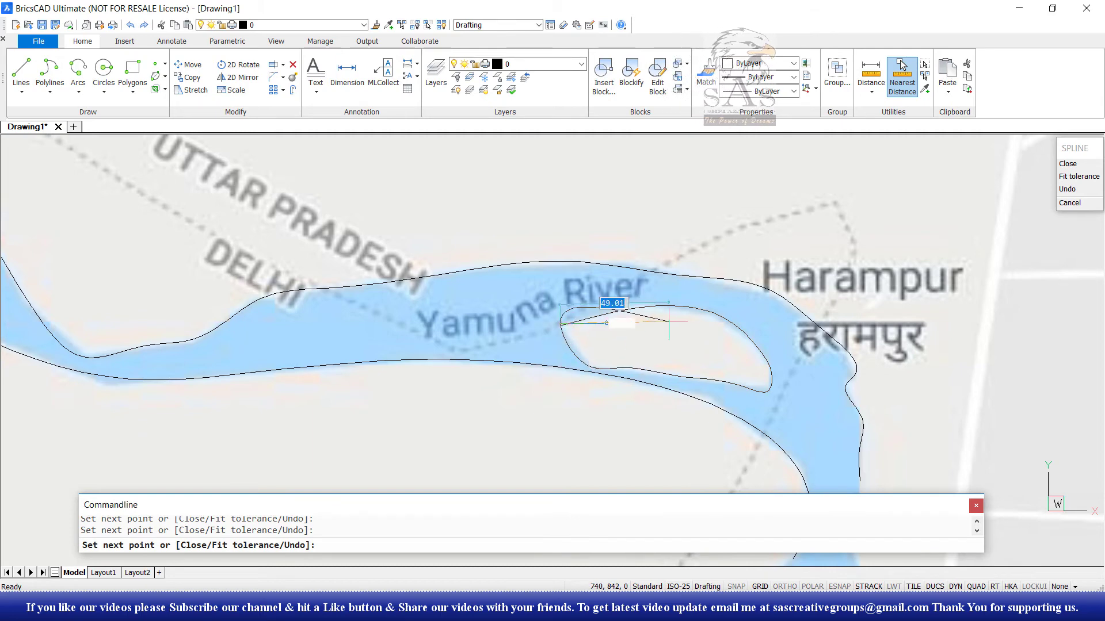
click(660, 324)
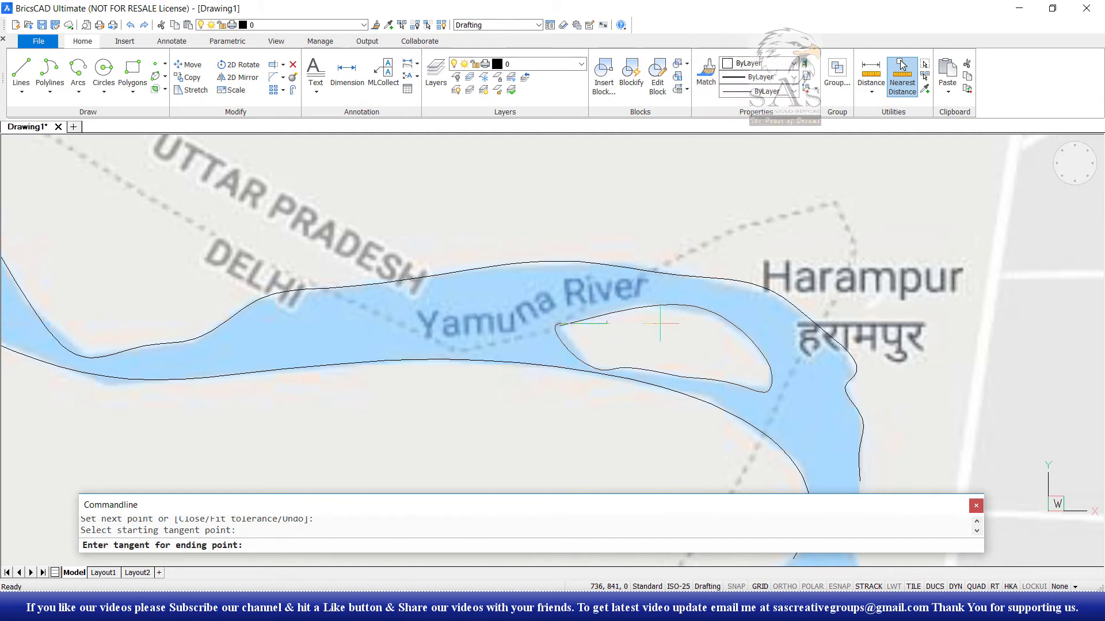
click(660, 323)
scroll(756, 340, down, 5)
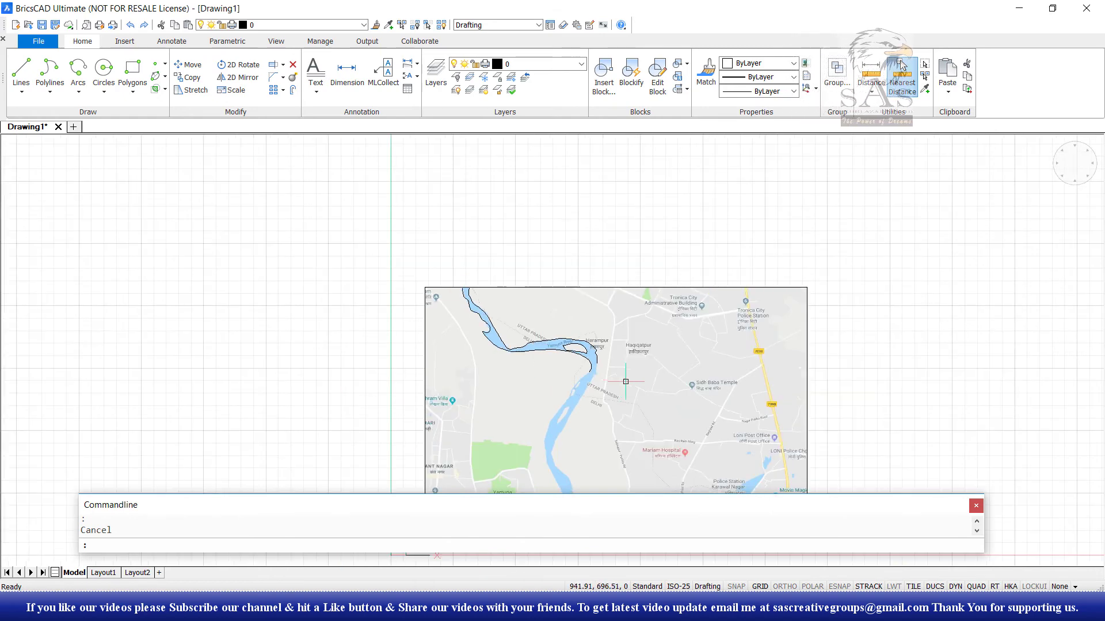
Step: Start a spline at the map's top edge and follow the western road downward
scroll(601, 386, up, 5)
scroll(664, 360, down, 5)
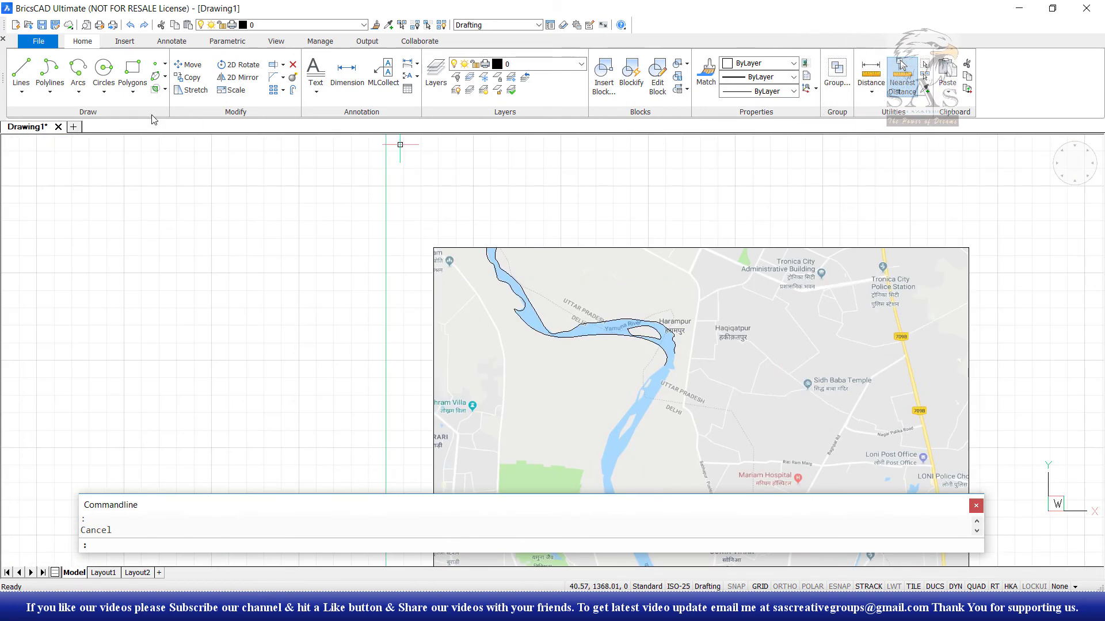
click(50, 72)
scroll(463, 288, up, 5)
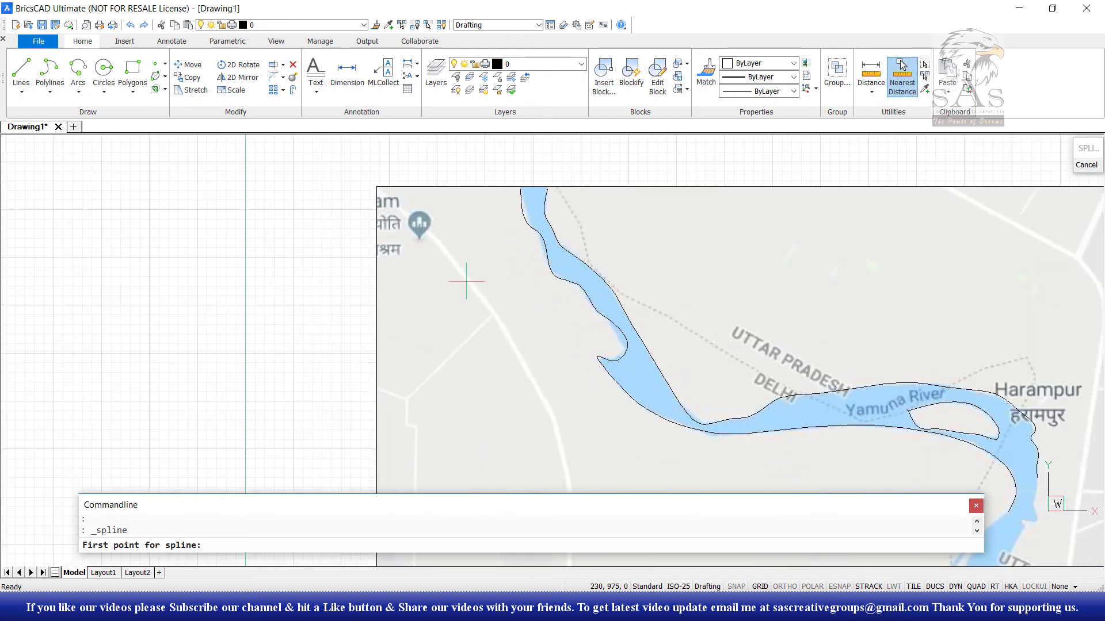
click(377, 191)
click(429, 231)
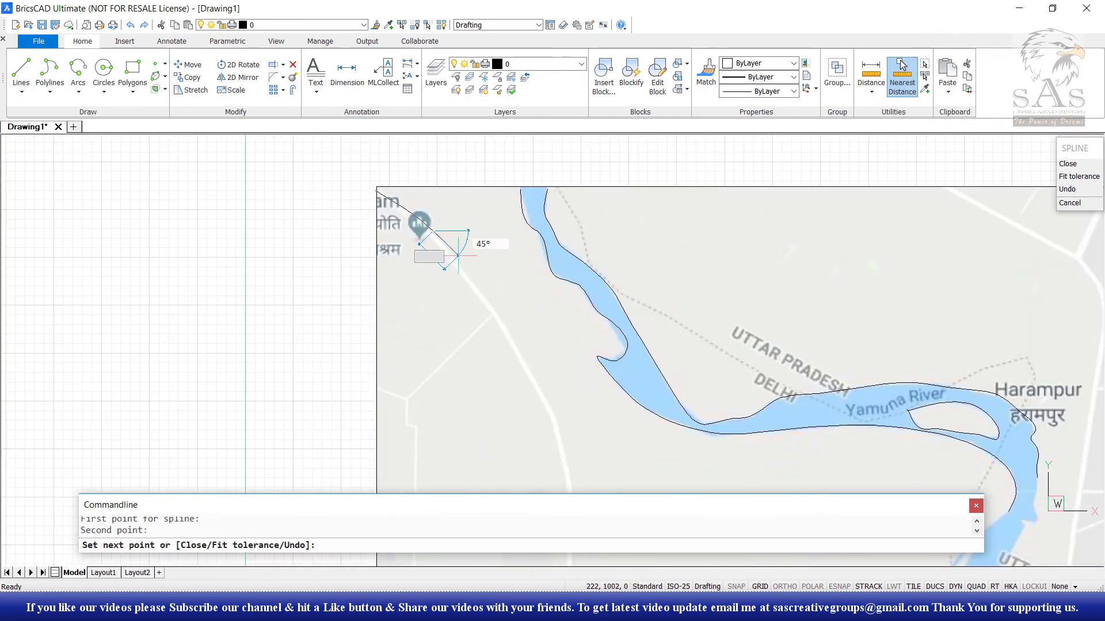
click(483, 282)
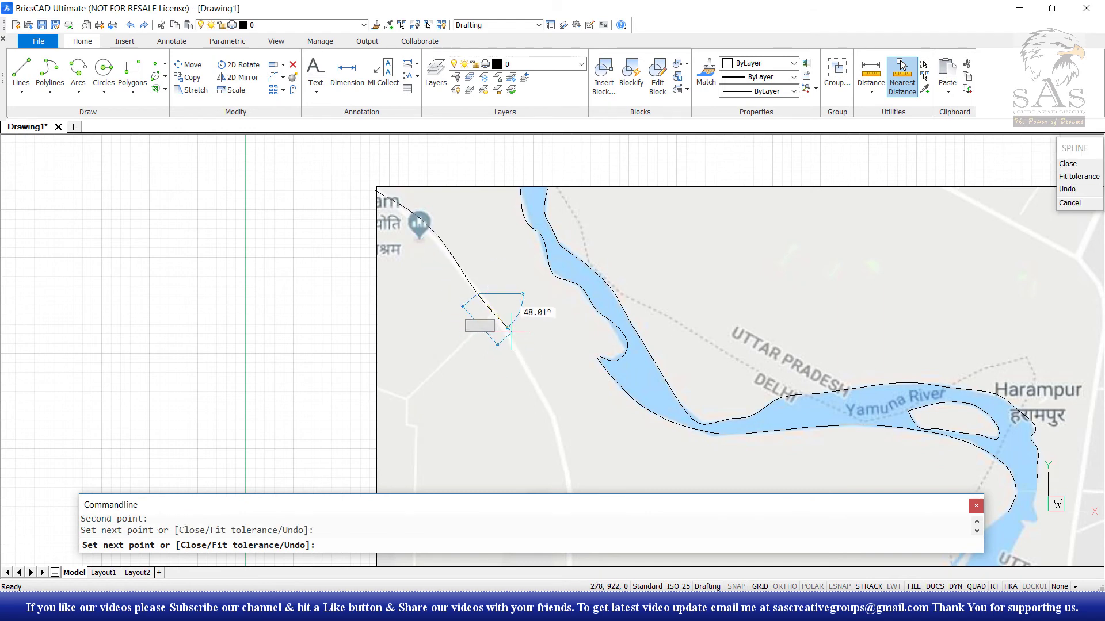
scroll(494, 339, down, 5)
click(482, 327)
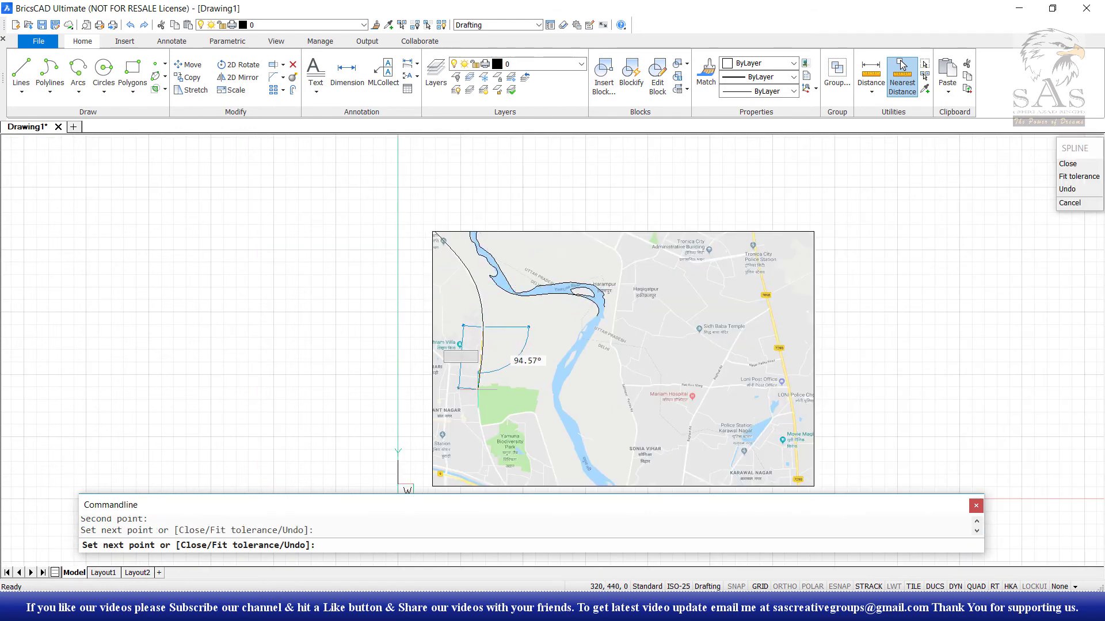
Step: Continue the road spline past the park to the map's bottom edge and finish it with default tangents
click(478, 404)
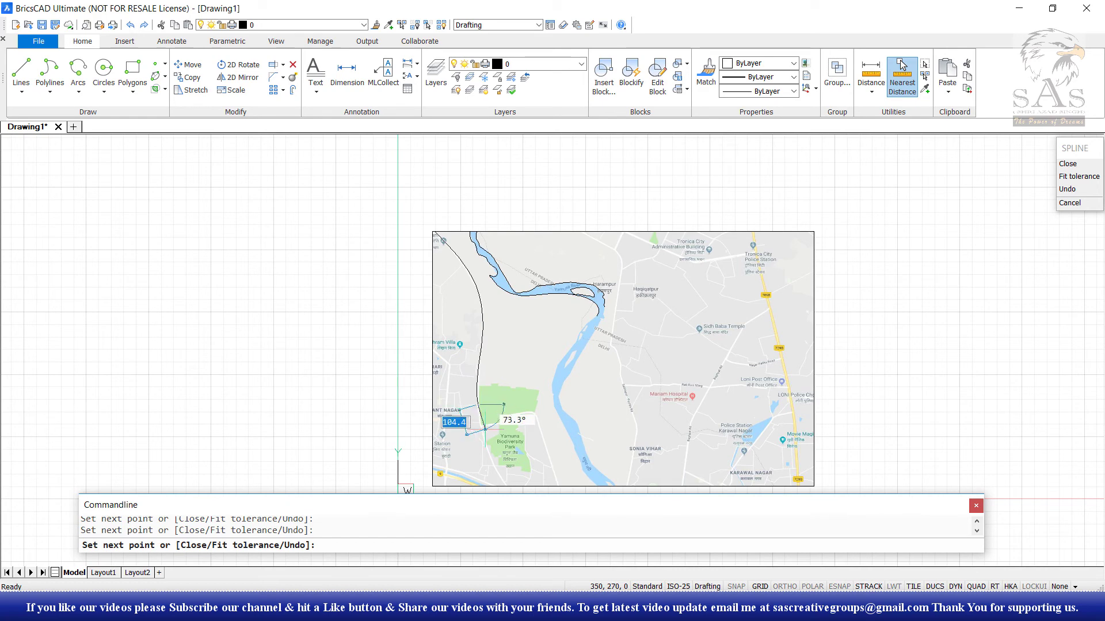
click(488, 457)
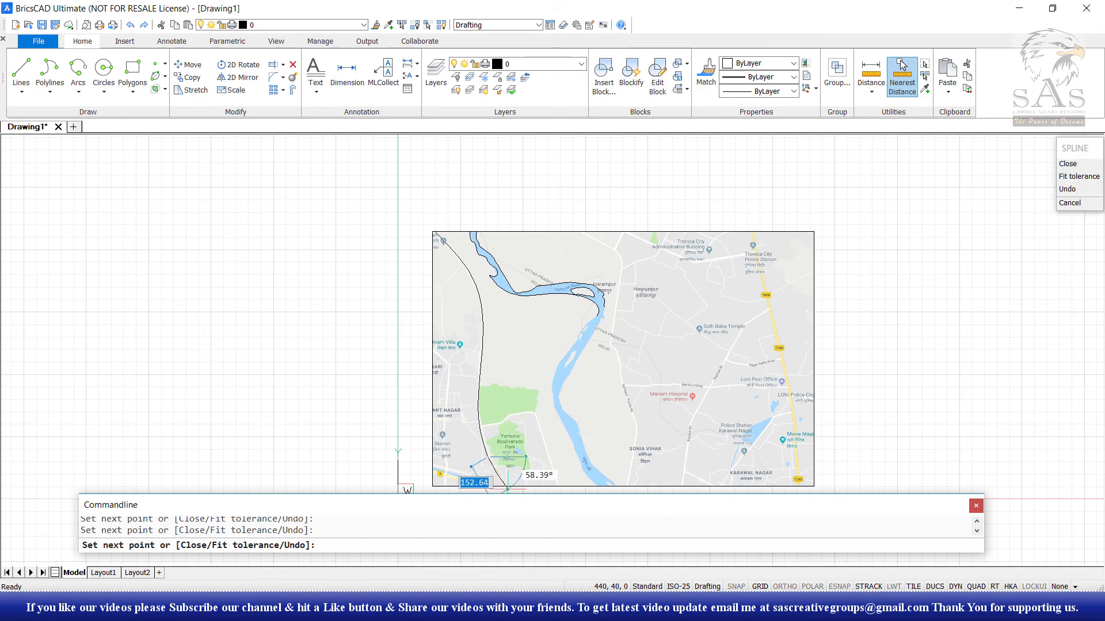
click(511, 481)
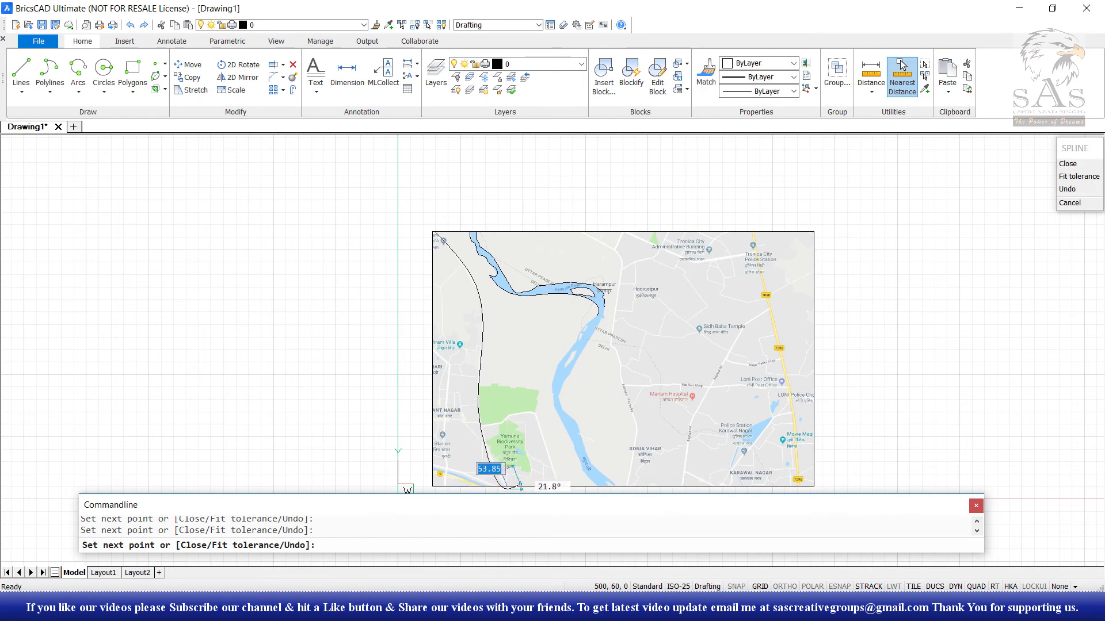
scroll(515, 488, up, 3)
scroll(506, 489, up, 3)
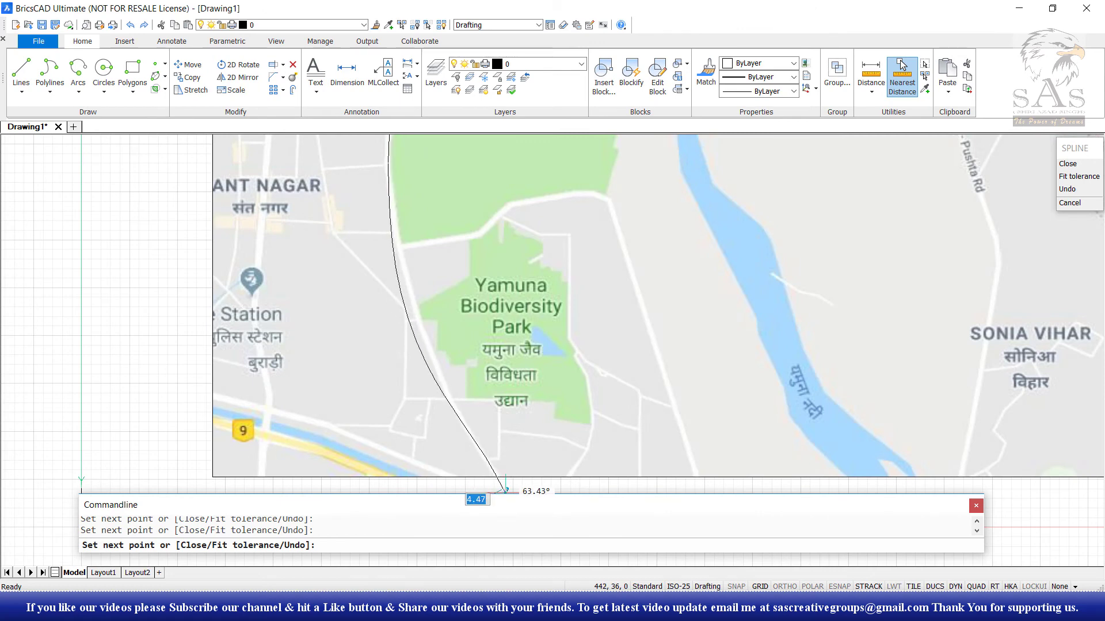
key(Return)
key(Return)
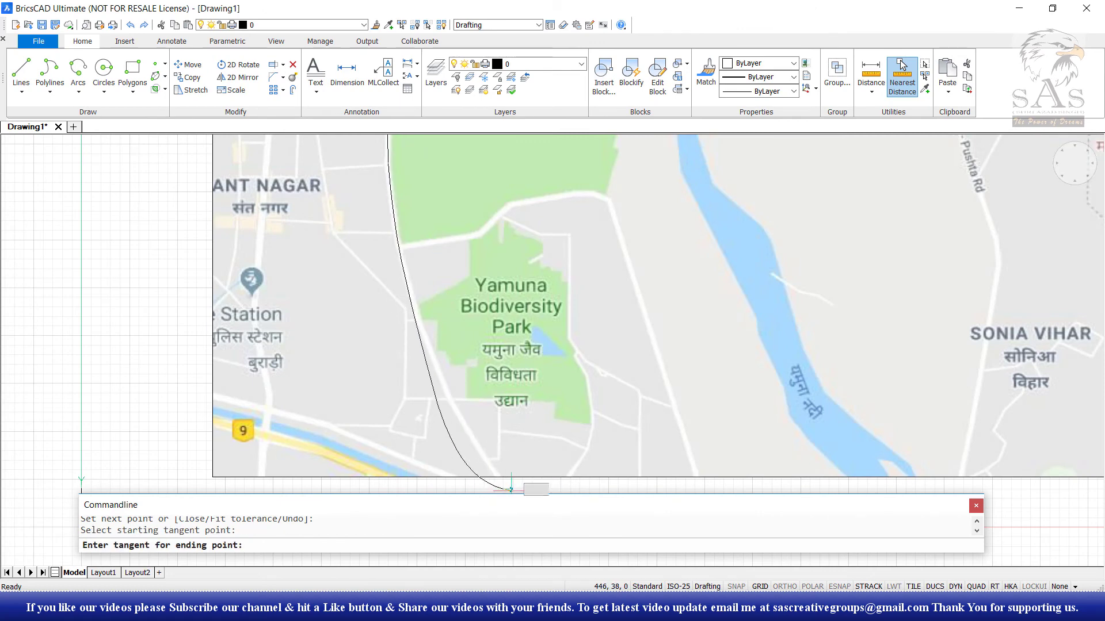
key(Return)
scroll(467, 284, down, 5)
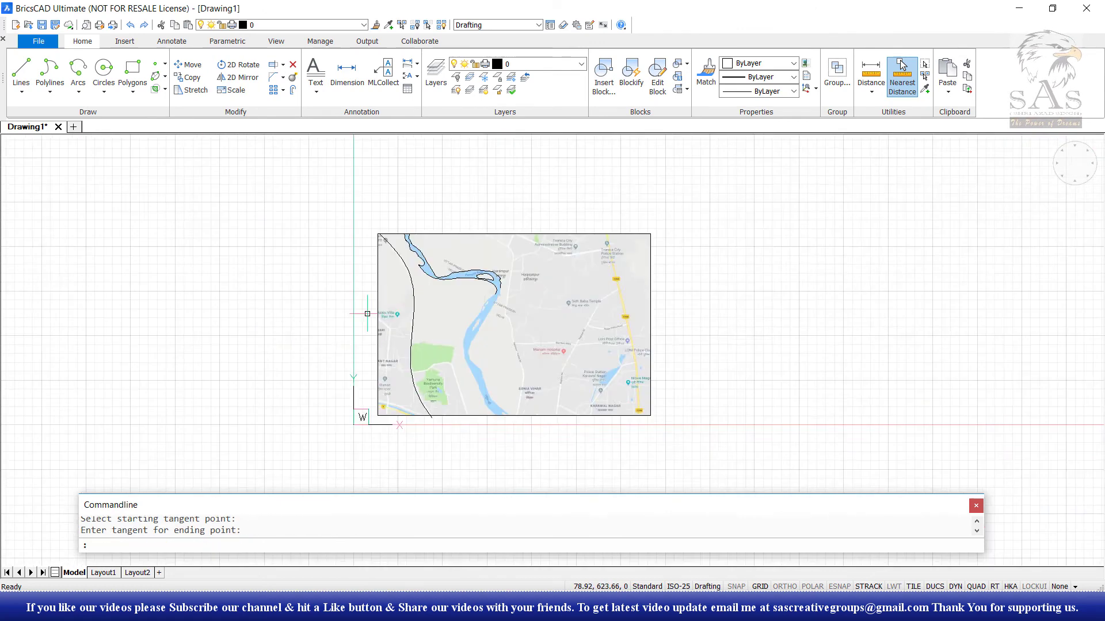
scroll(467, 284, up, 3)
scroll(467, 284, down, 3)
click(477, 293)
Step: Give the road spline a 0.40 mm lineweight and turn on lineweight display
click(413, 335)
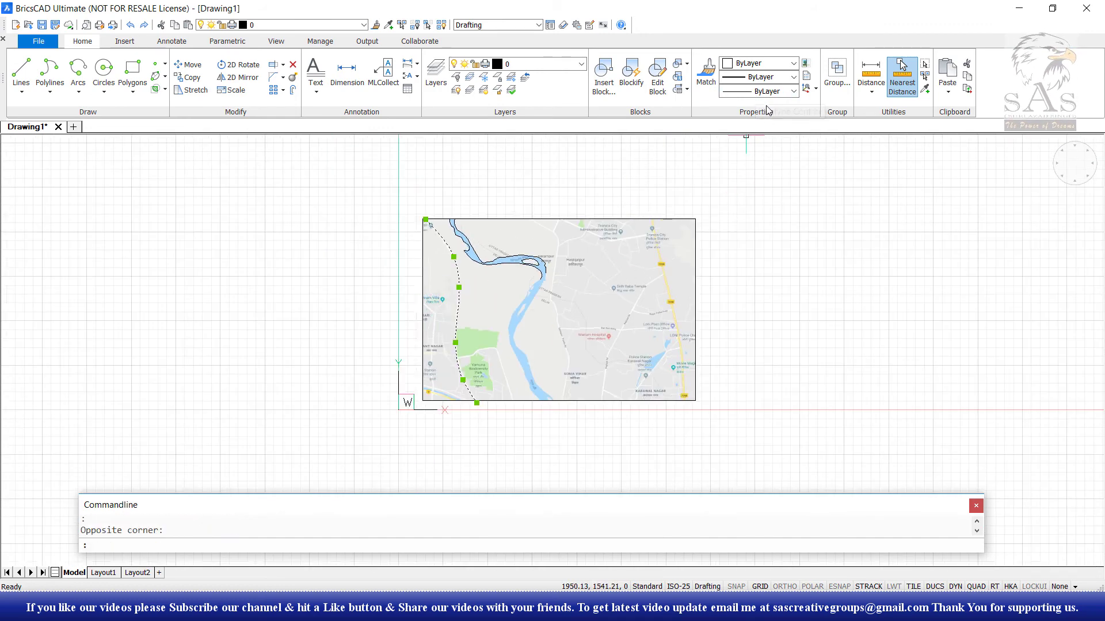
click(793, 77)
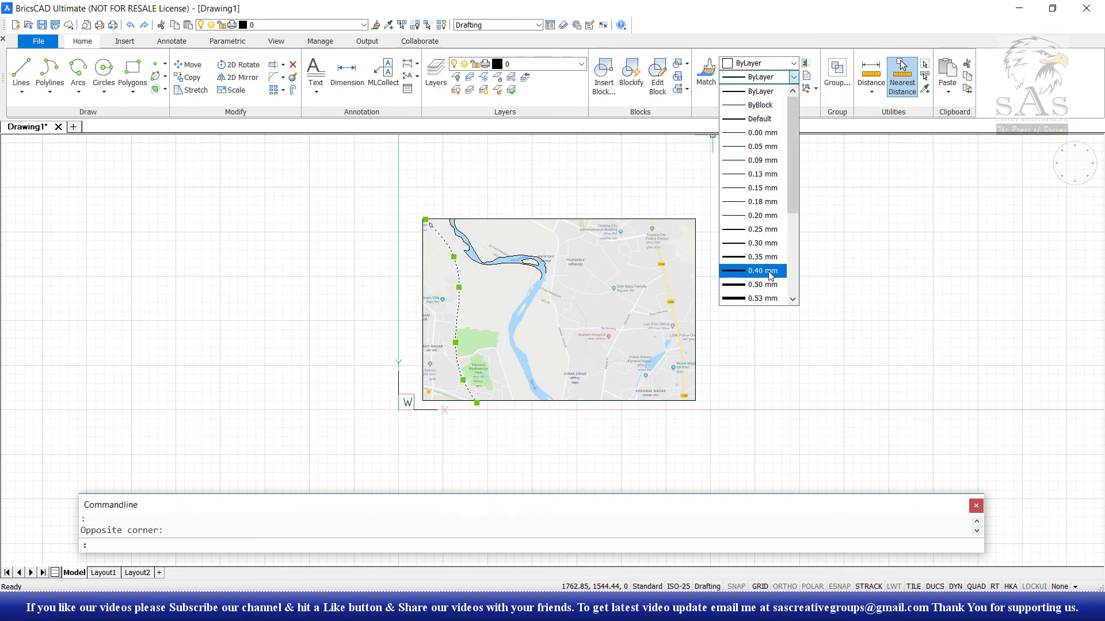
click(770, 270)
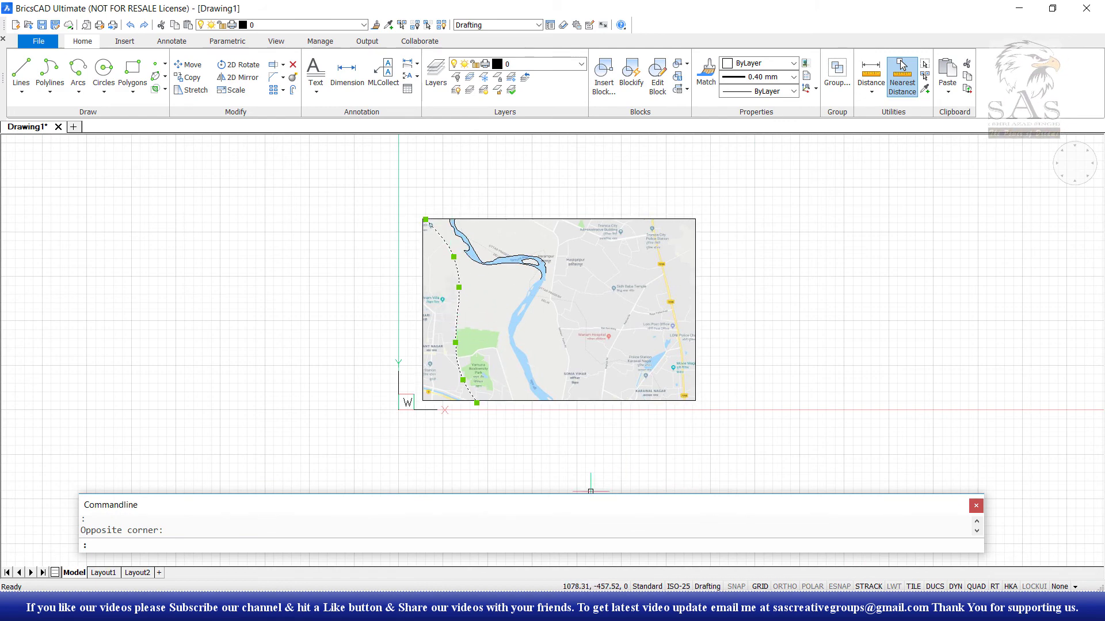
scroll(458, 399, up, 4)
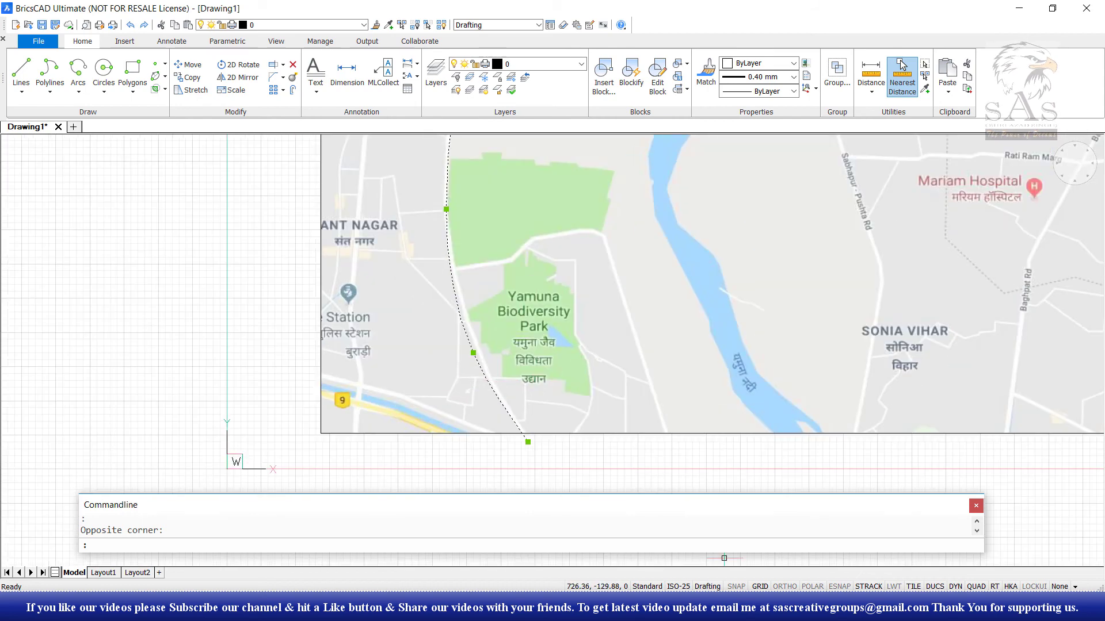
click(891, 587)
key(Escape)
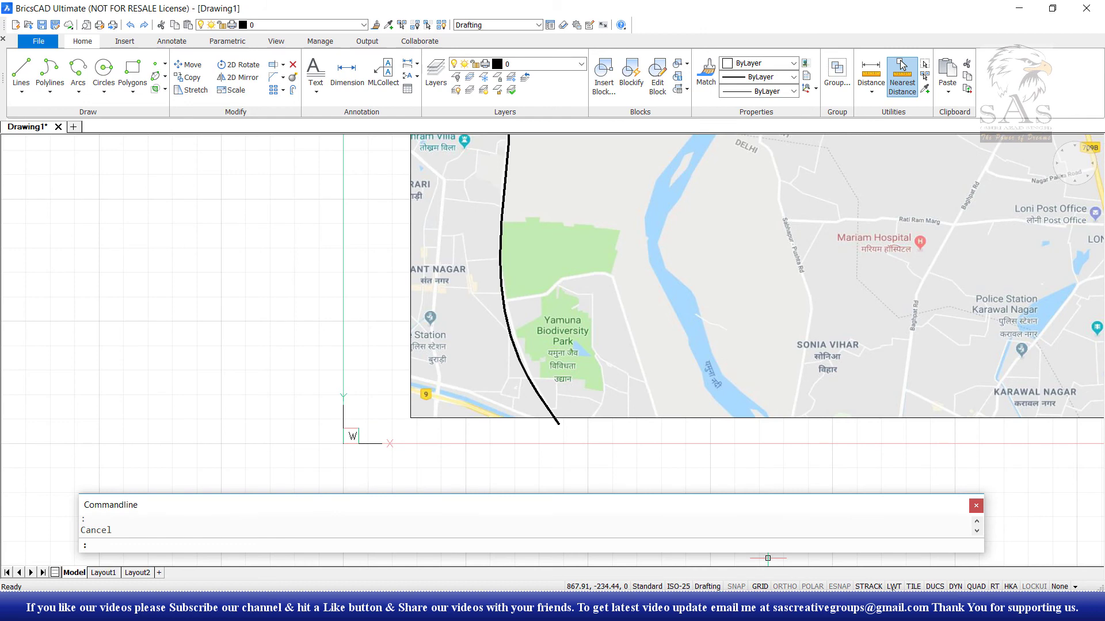
scroll(614, 446, down, 2)
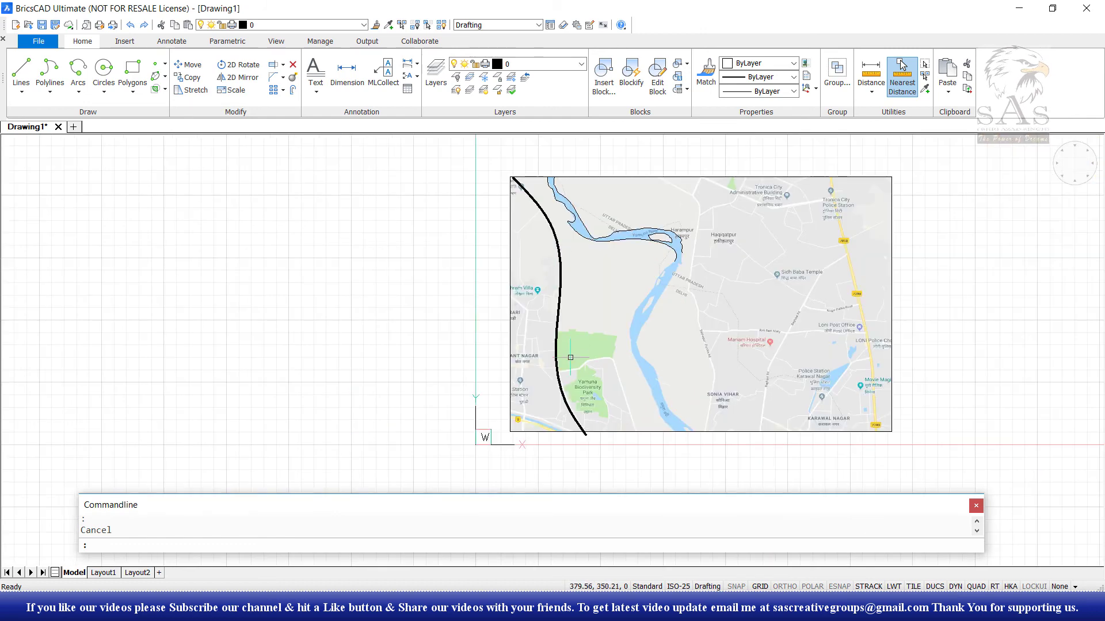
Step: Move the map image to the right with M, leaving the traced splines on their own
middle_drag(570, 358, 598, 355)
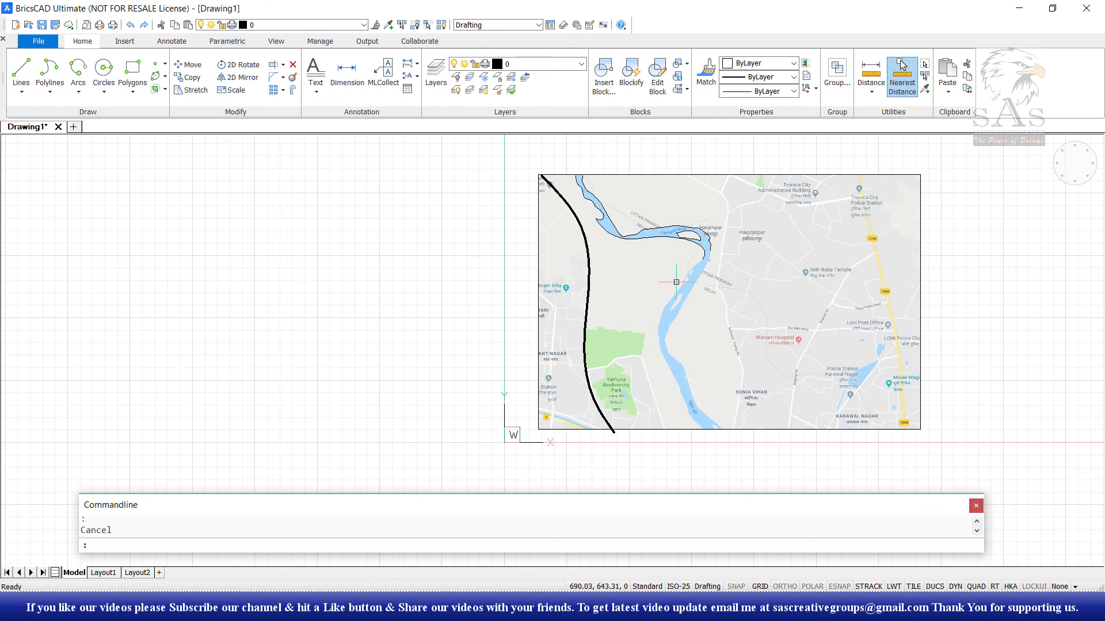
click(930, 367)
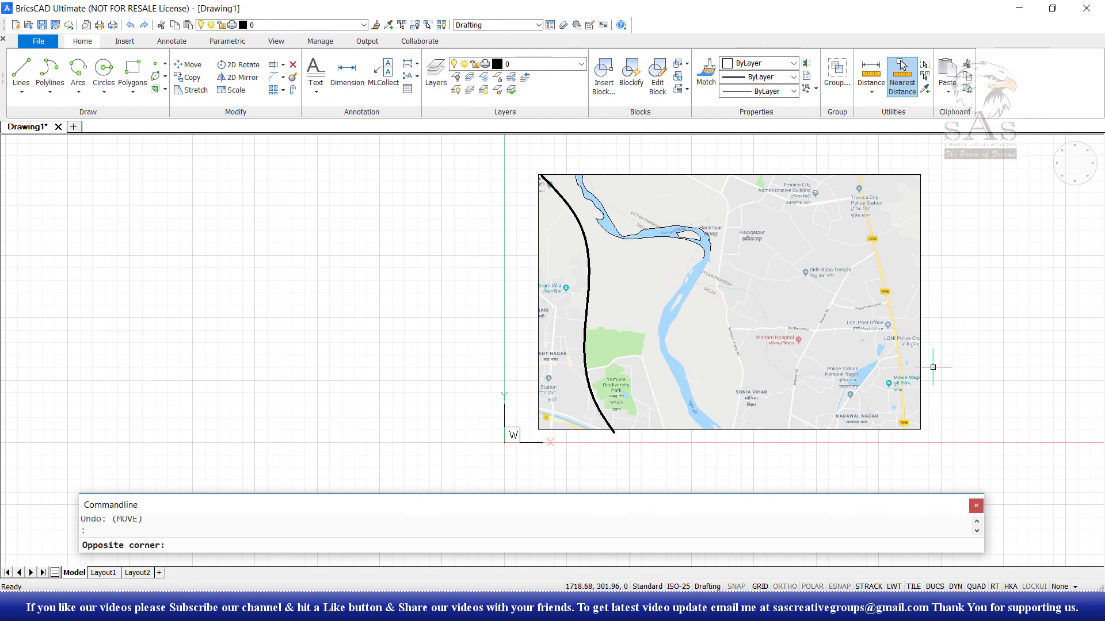
click(772, 443)
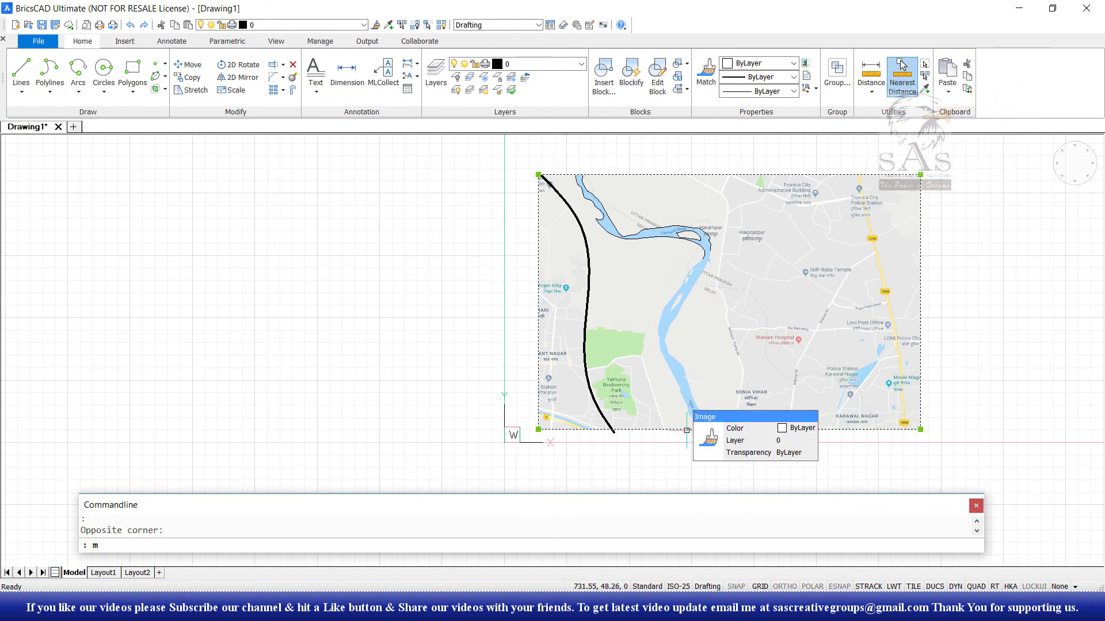
text(m)
key(Return)
click(572, 454)
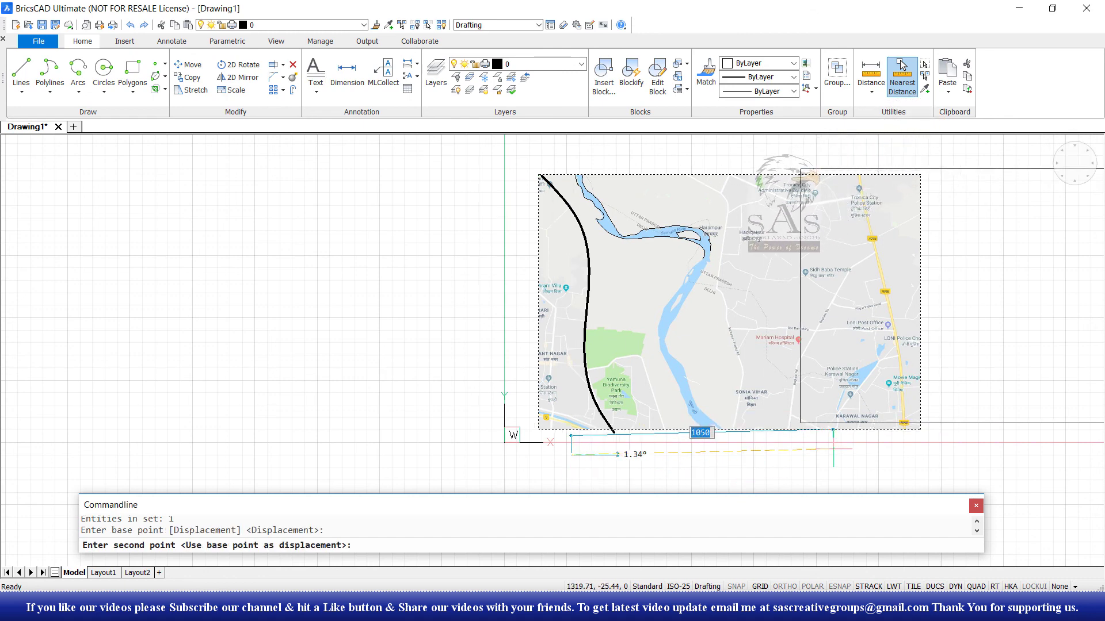
click(834, 433)
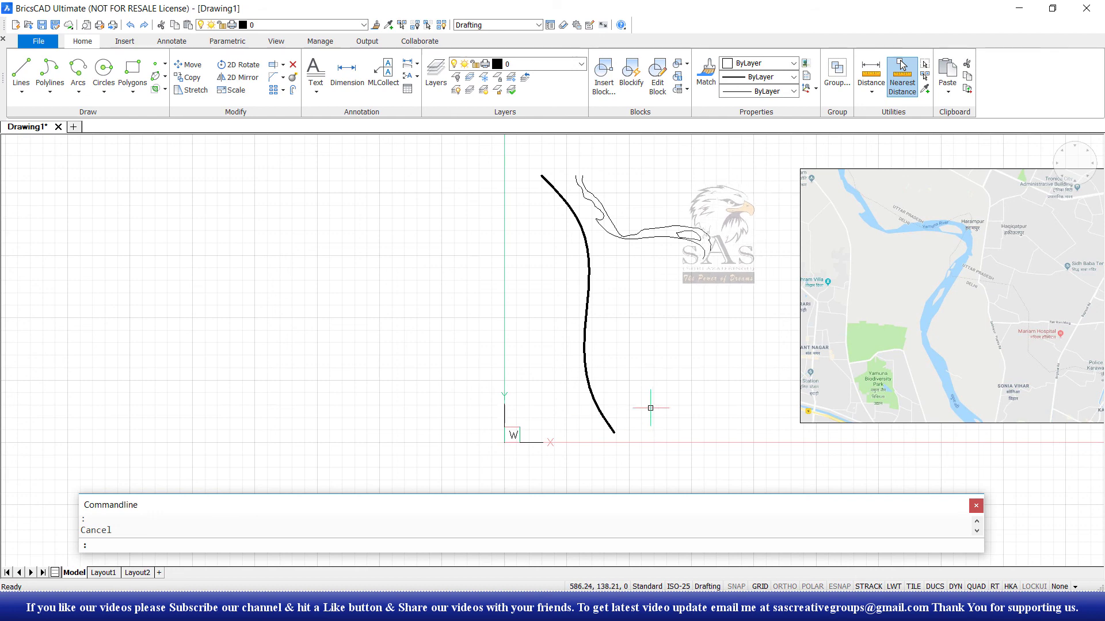
middle_drag(648, 402, 476, 407)
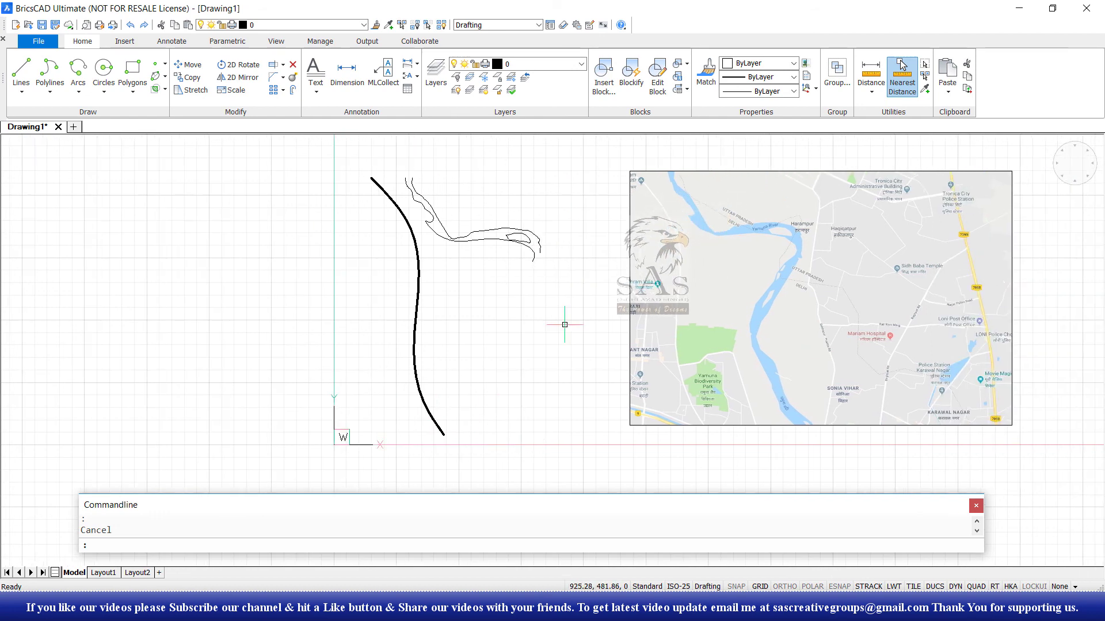